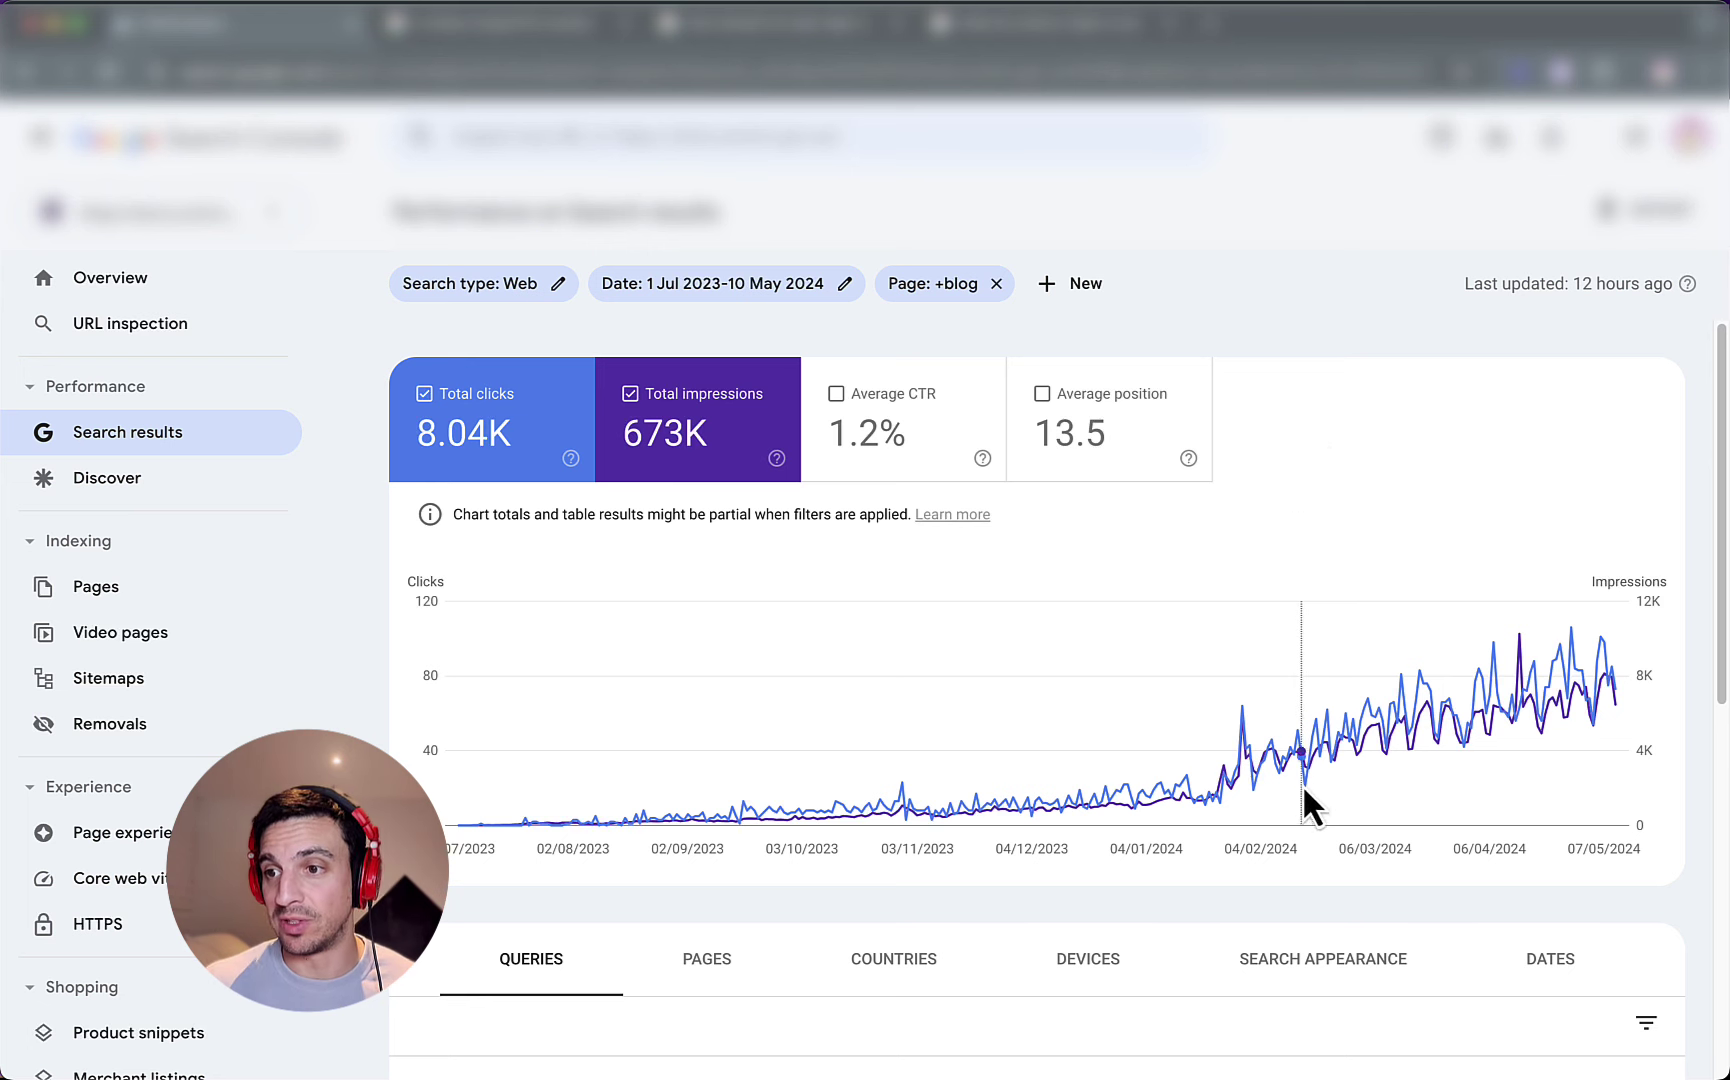
- Review the blog's Performance report: 8.04K clicks and 673K impressions for 1 Jul 2023–10 May 2024
mouse_move(1202, 783)
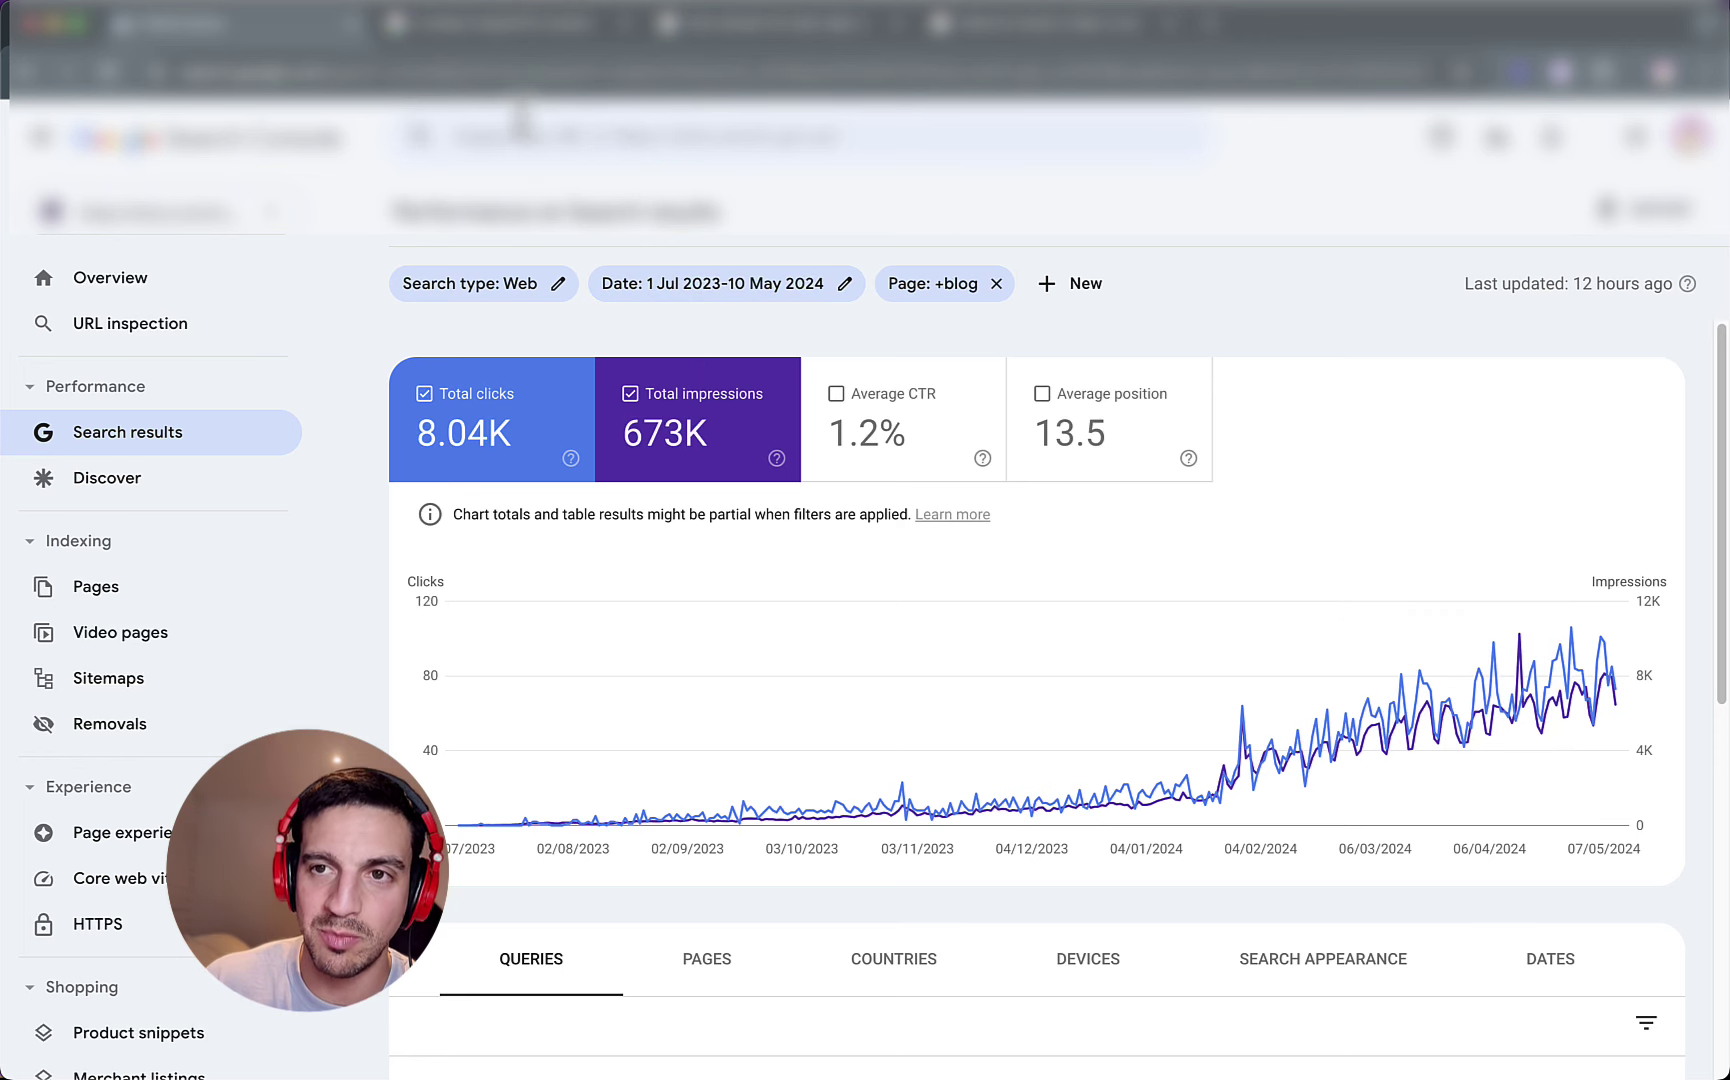
- View the 'hemp oil for eczema' and 'who should not wear lapis lazuli' search results
click(528, 34)
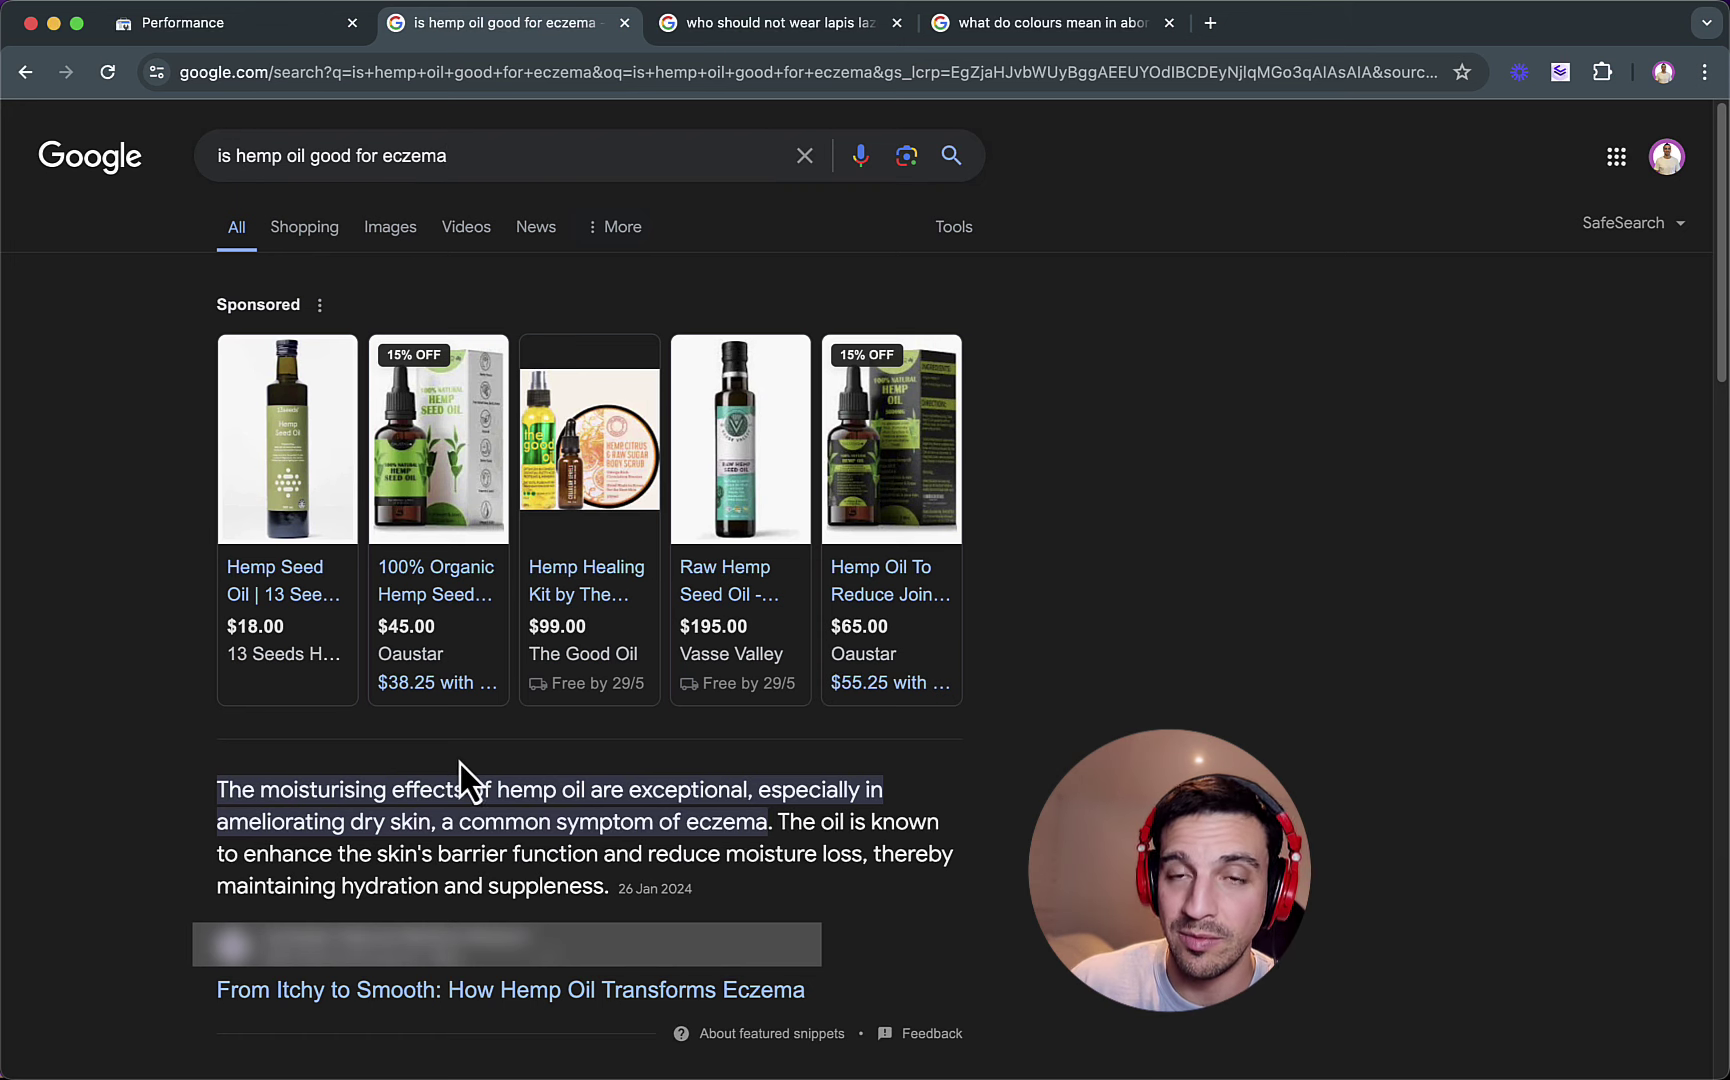
mouse_move(428, 655)
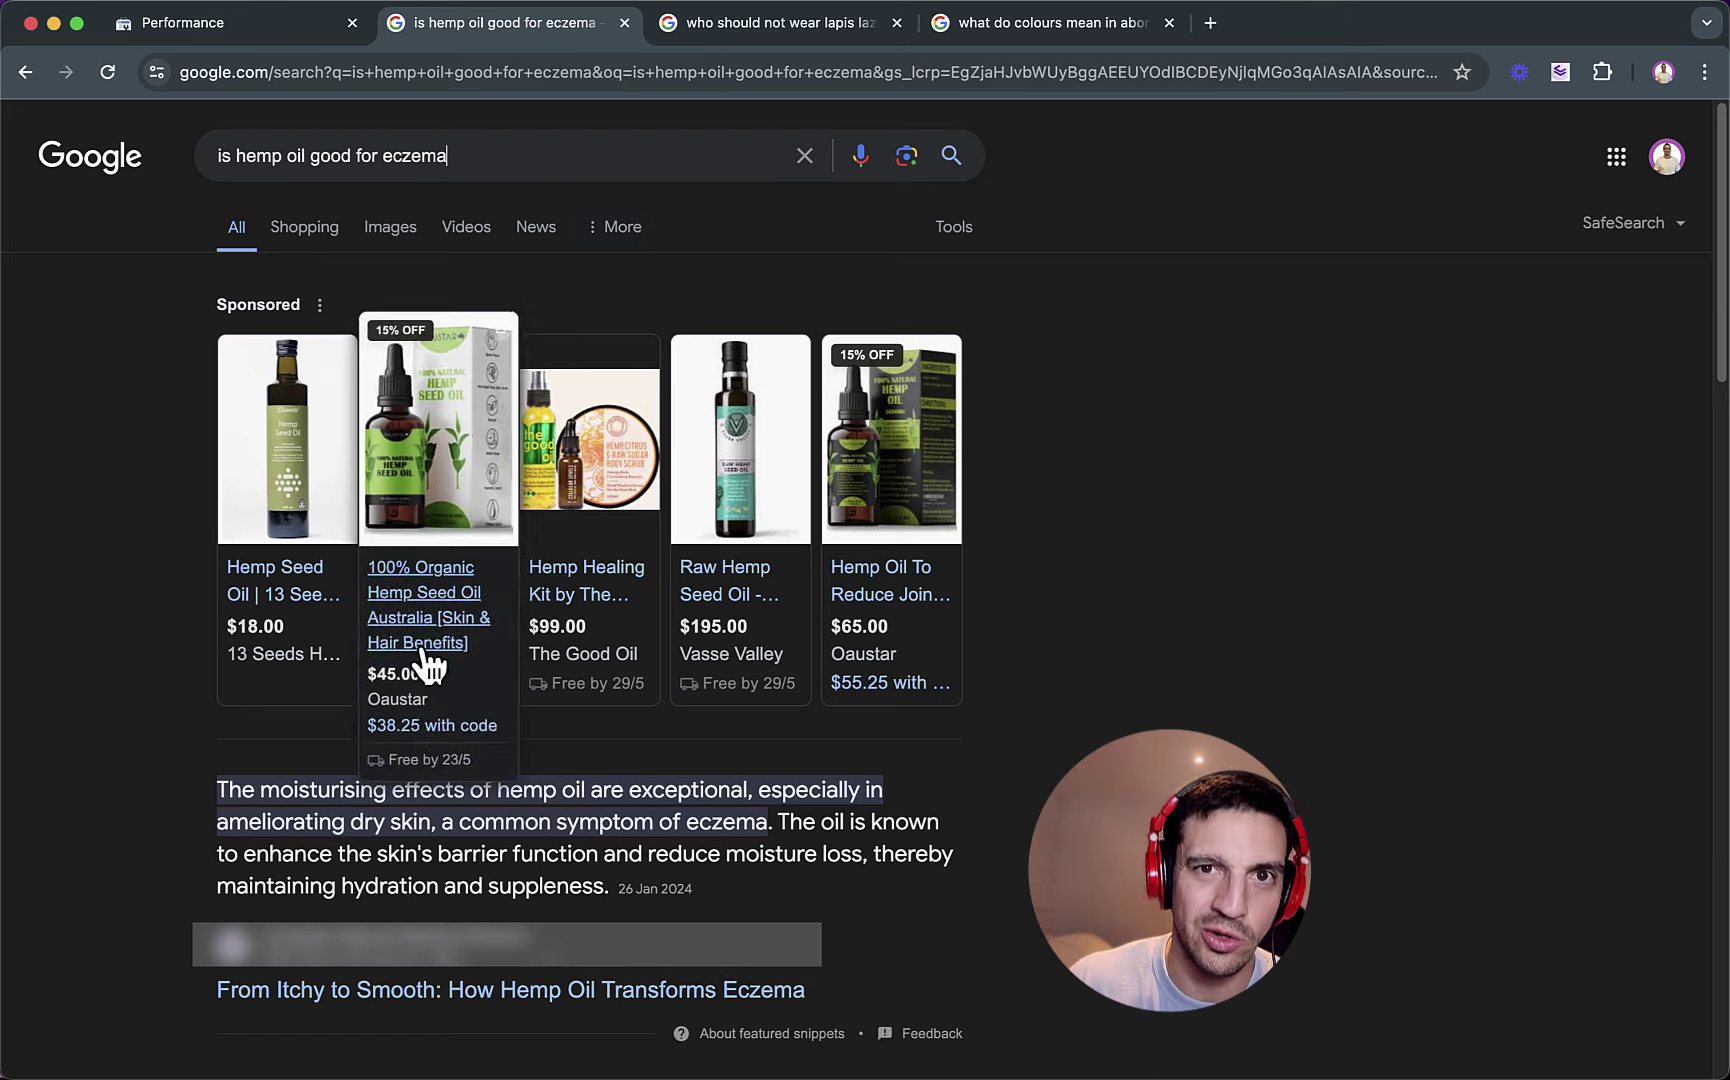
click(728, 31)
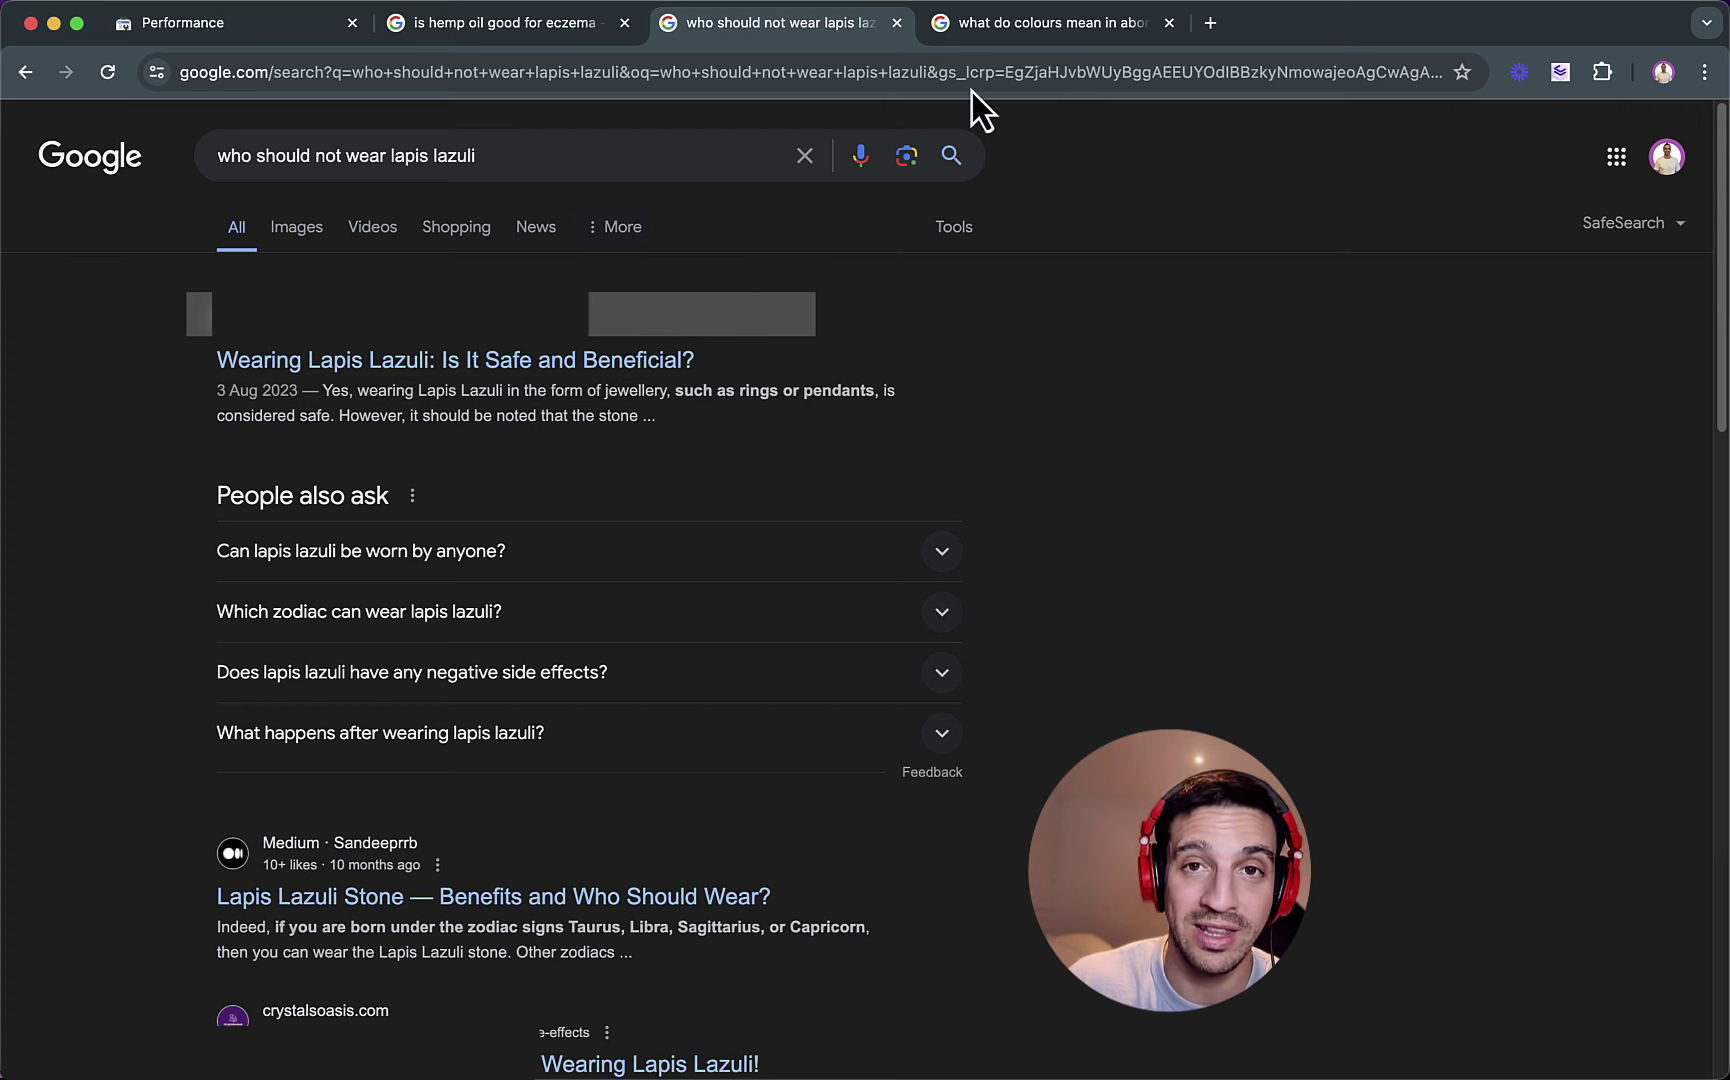
- Browse the aboriginal paintings colour meaning results, then move to the Ahrefs organic keywords report
click(1022, 36)
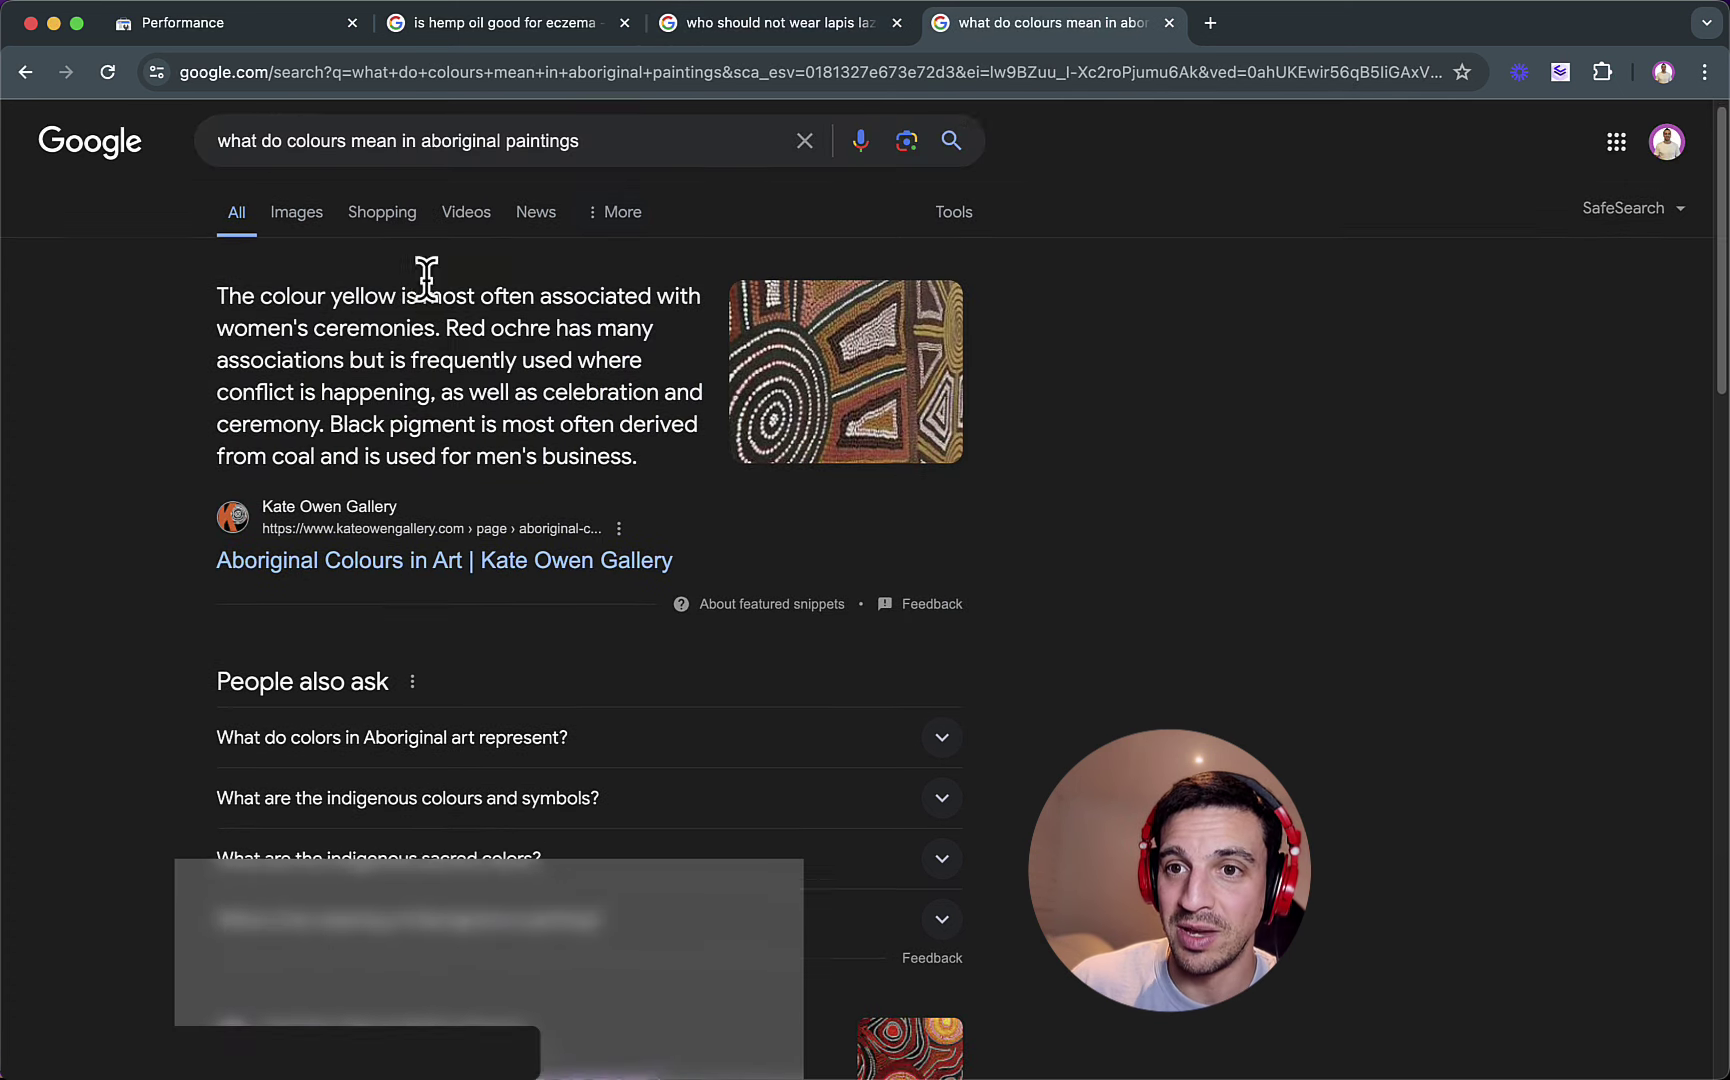
scroll(402, 285, down, 4)
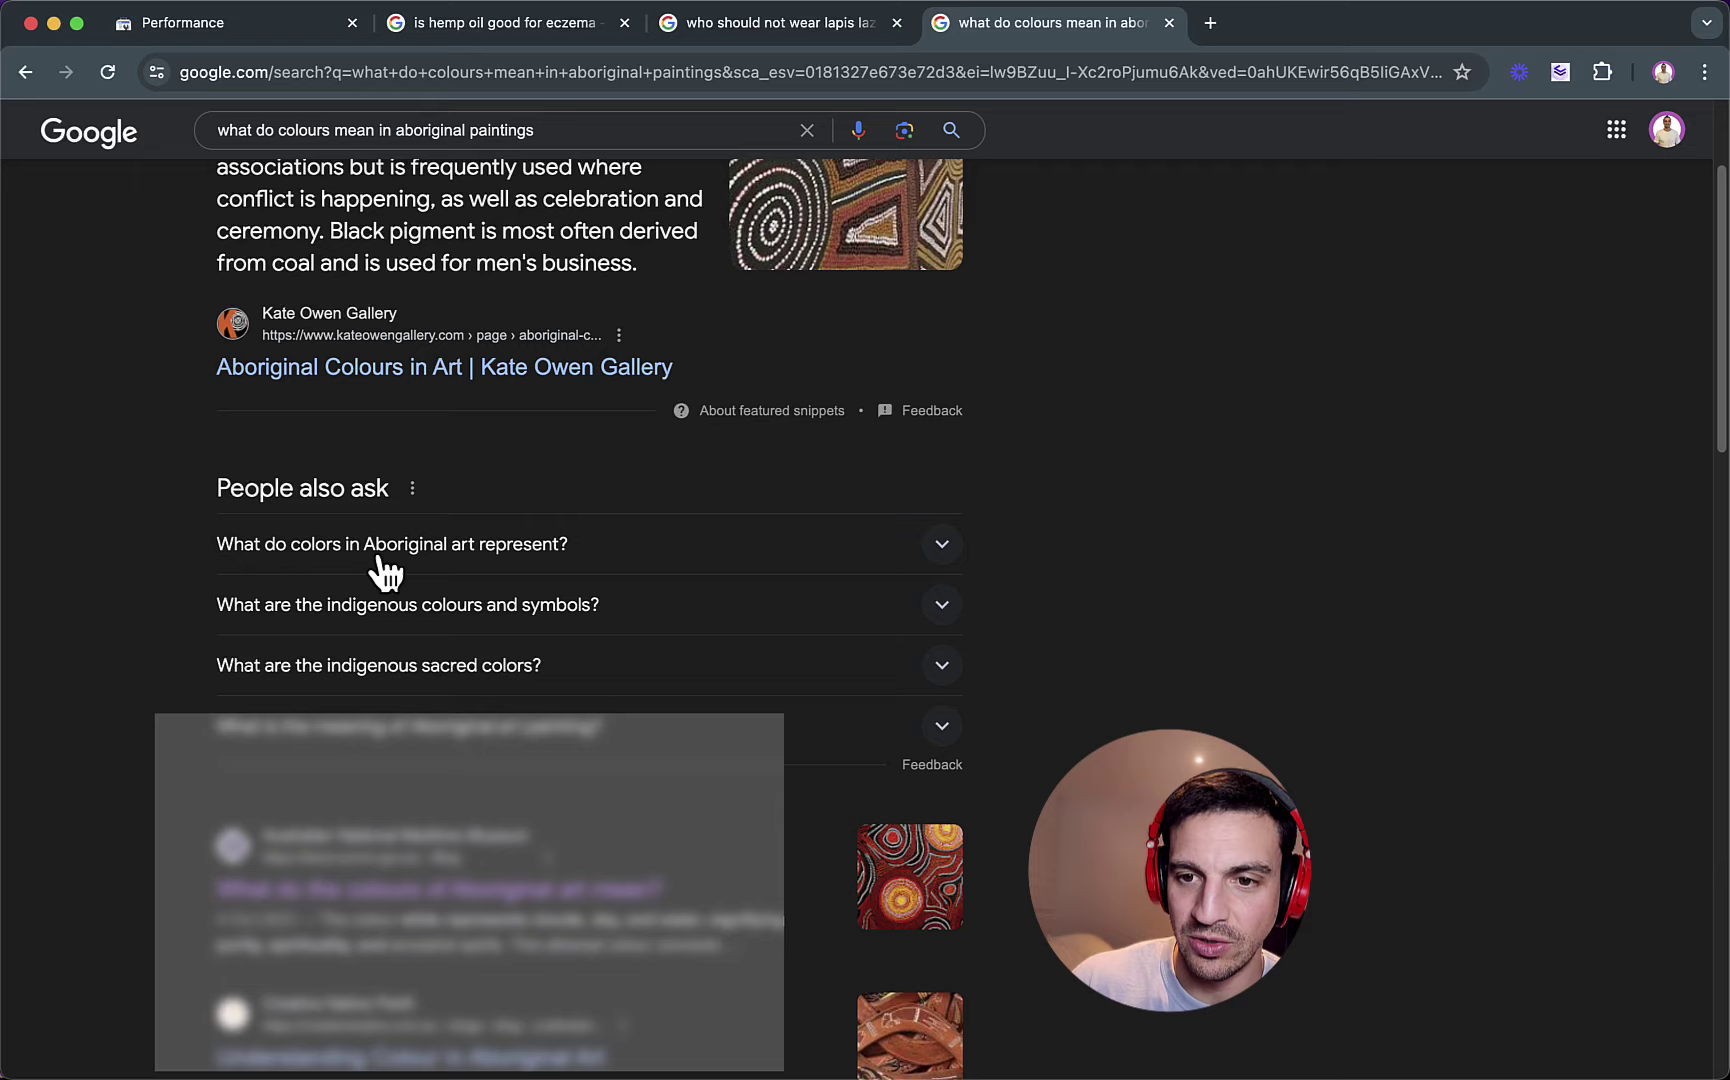
scroll(517, 790, up, 5)
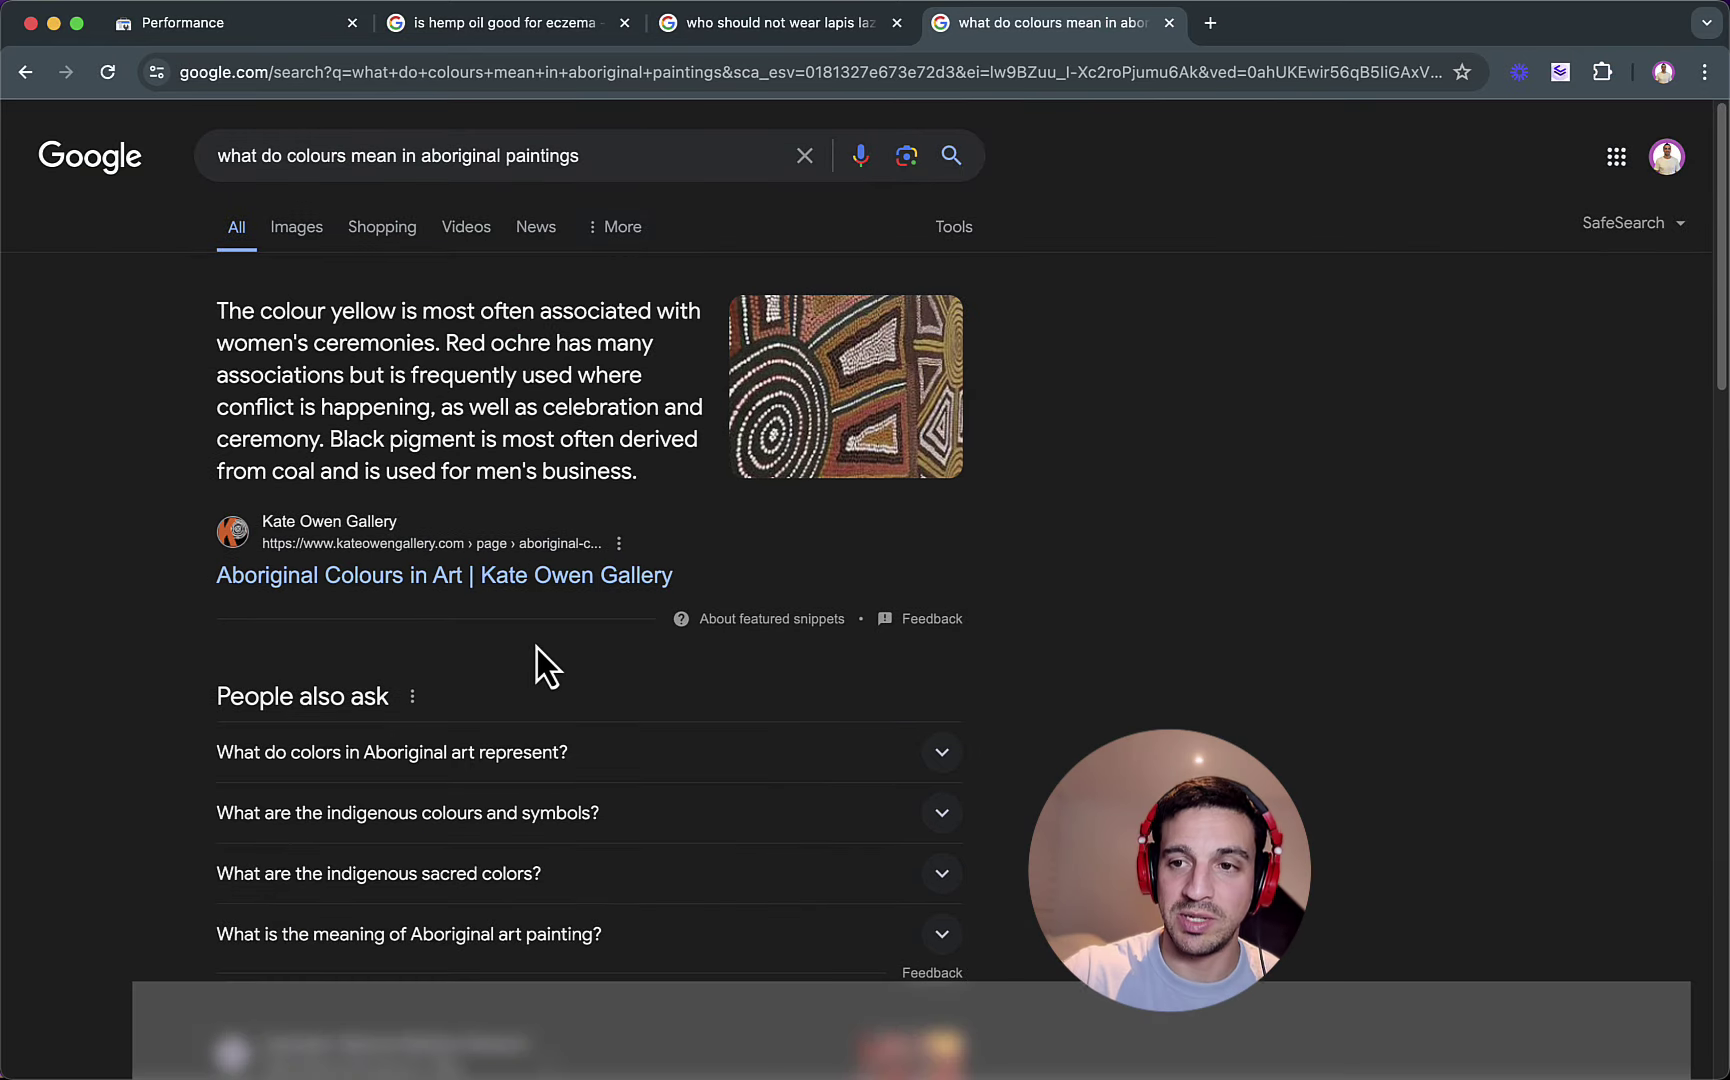
key(ctrl+Right)
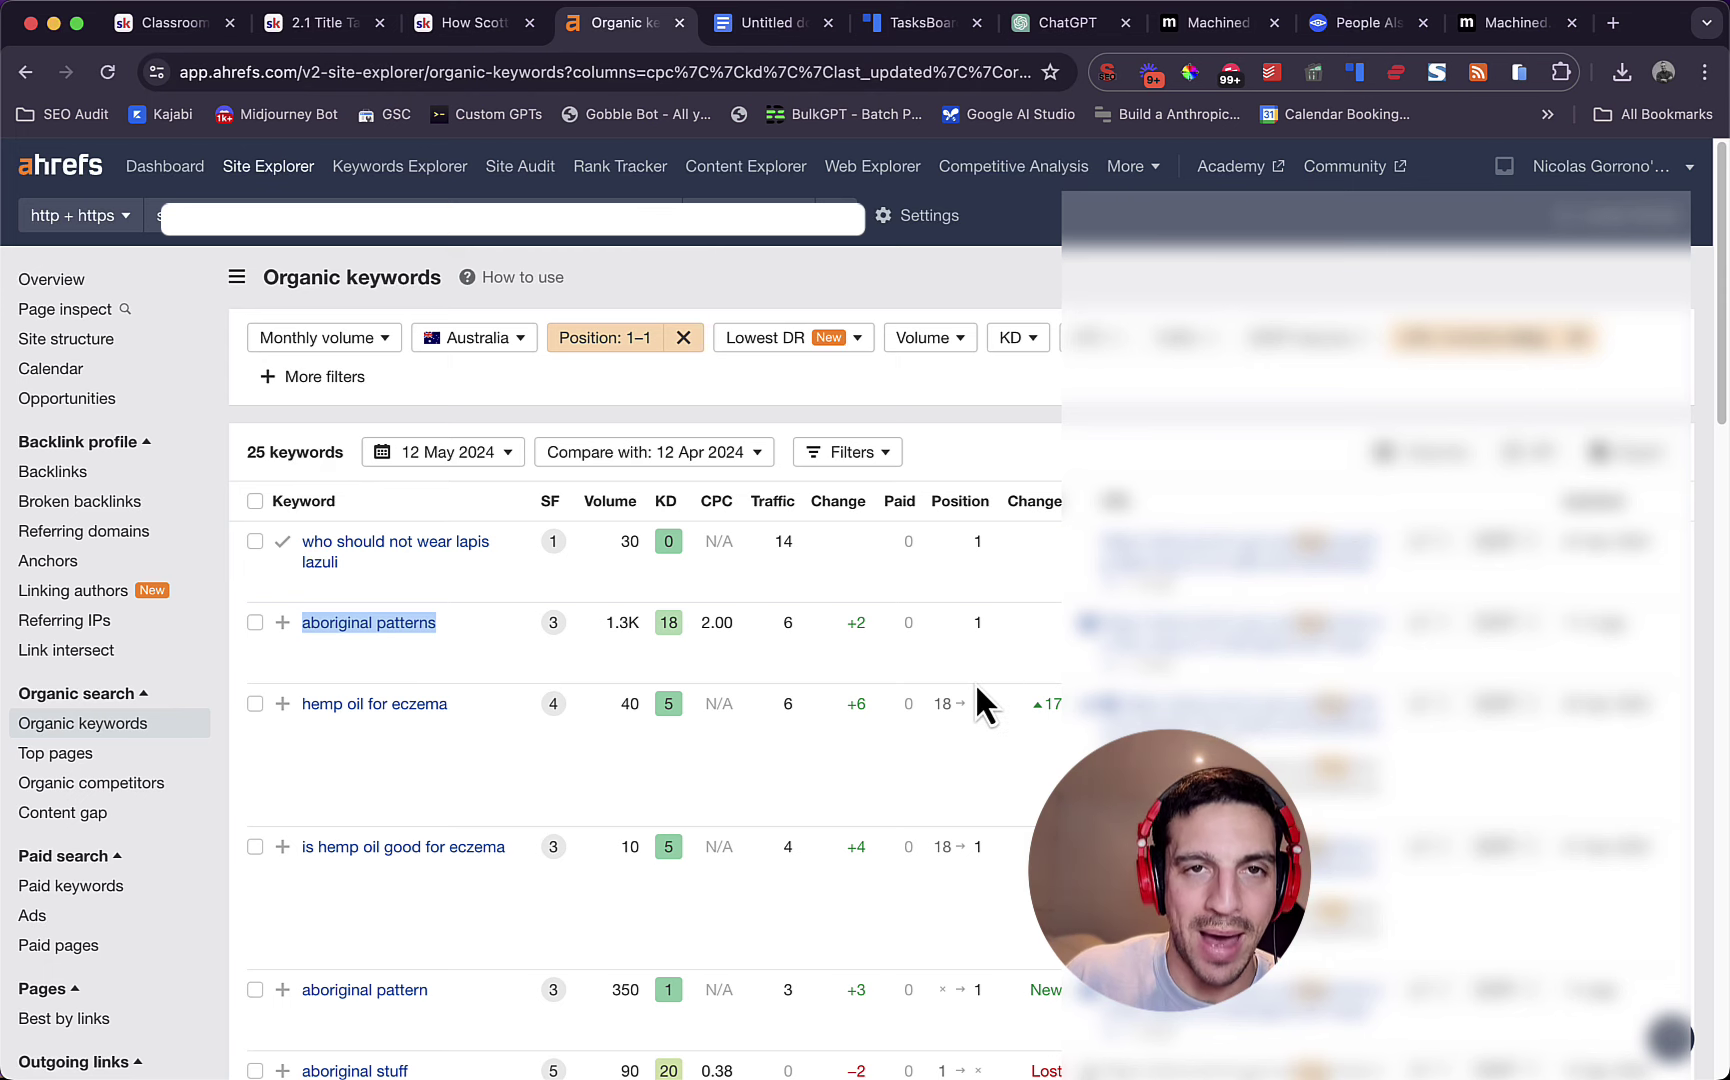
- Scroll through the 25 position-1 Australian keywords, then jump to the Skool community tab
scroll(995, 685, down, 3)
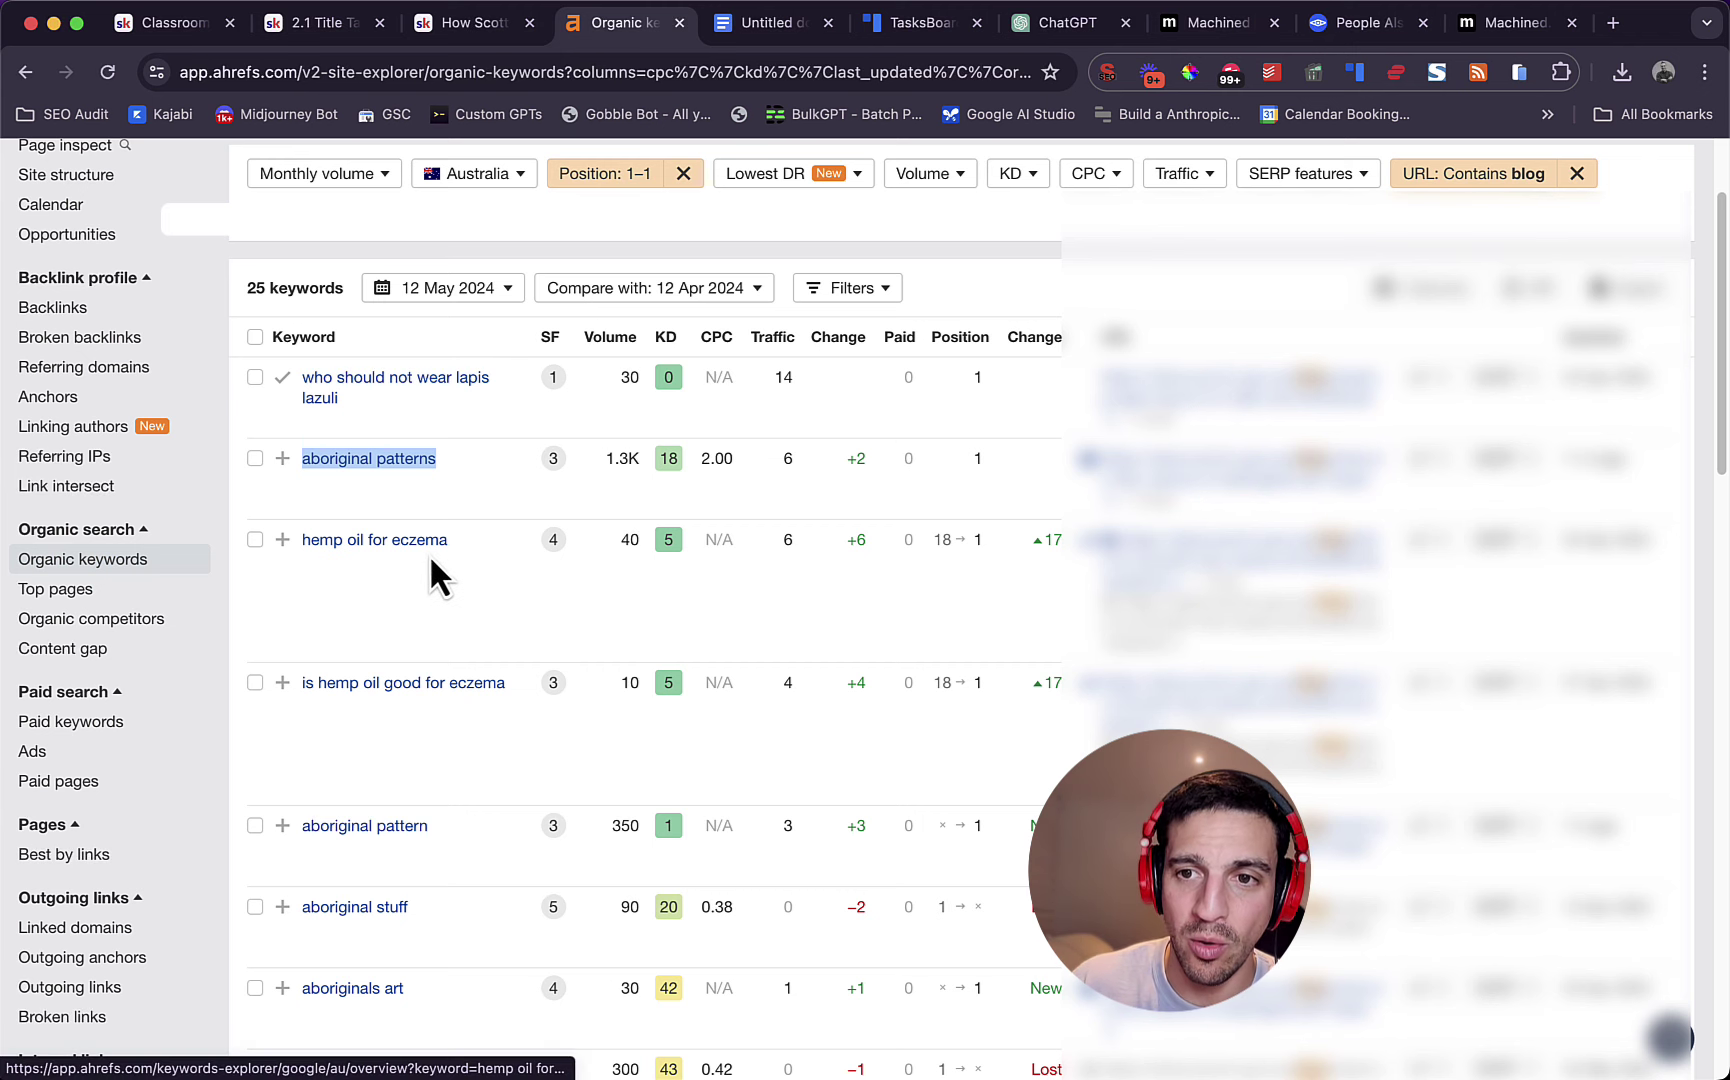
scroll(850, 742, down, 1)
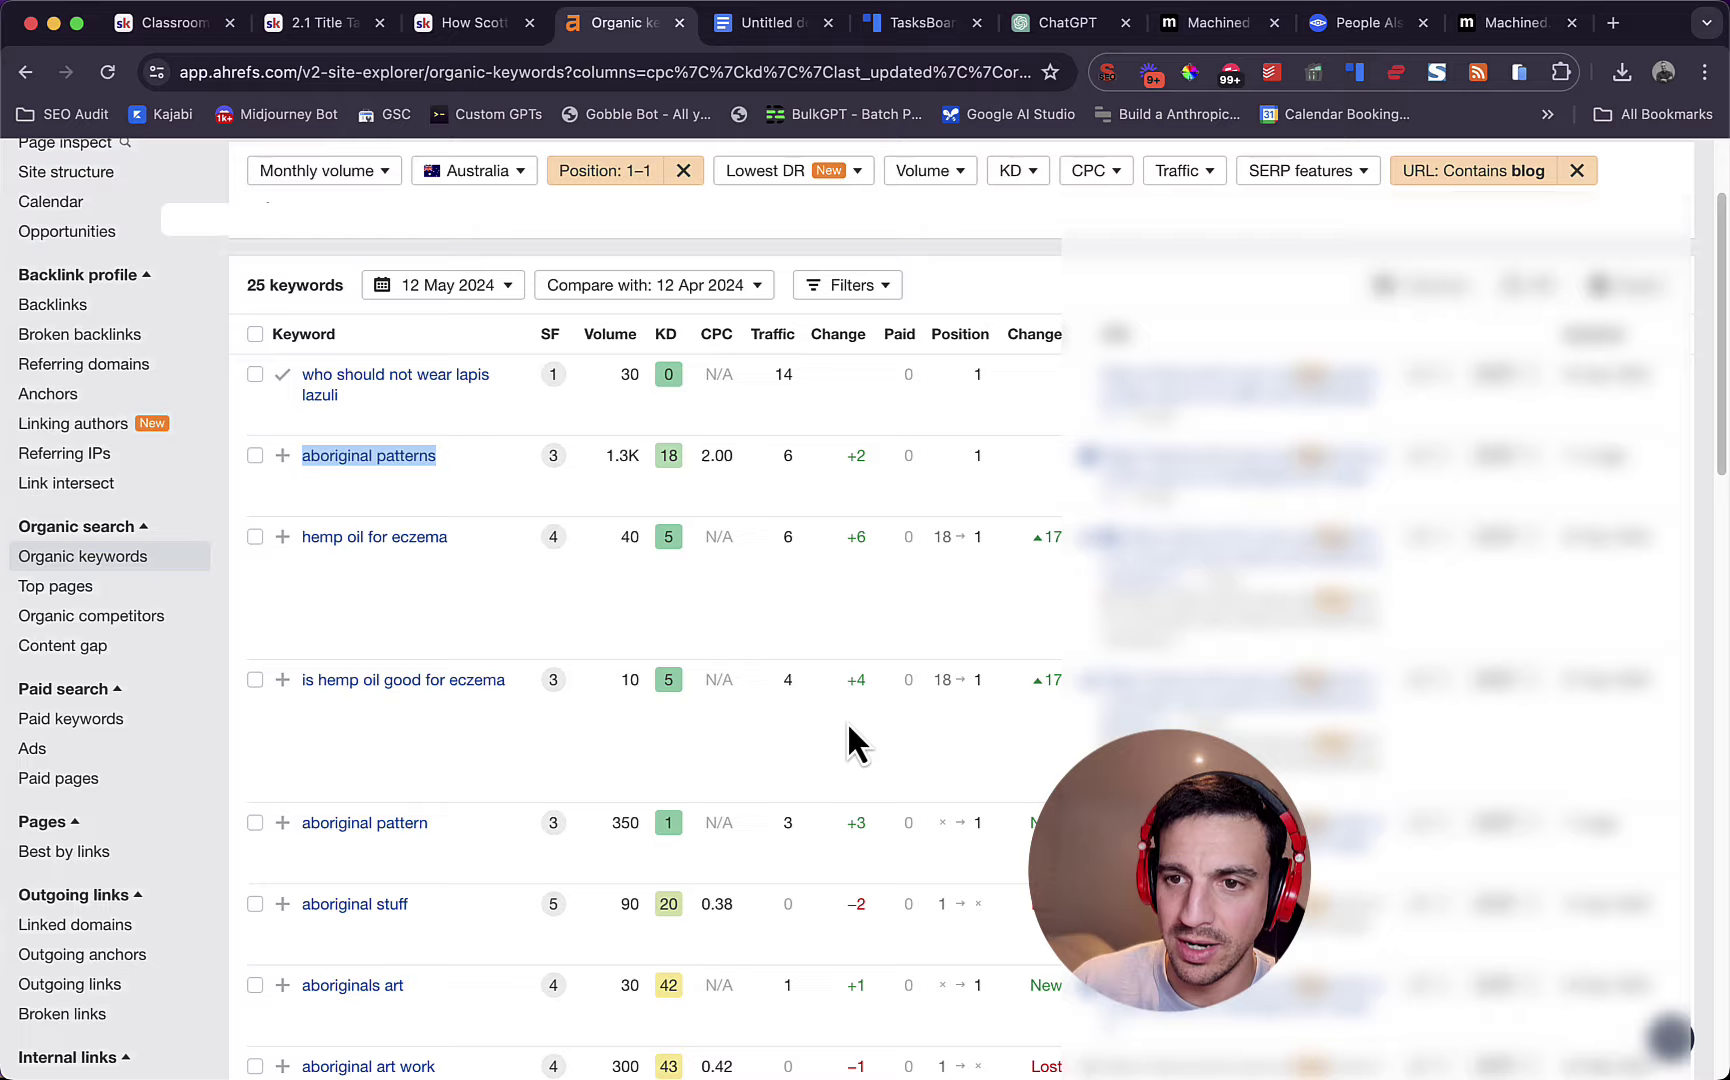
scroll(847, 742, down, 3)
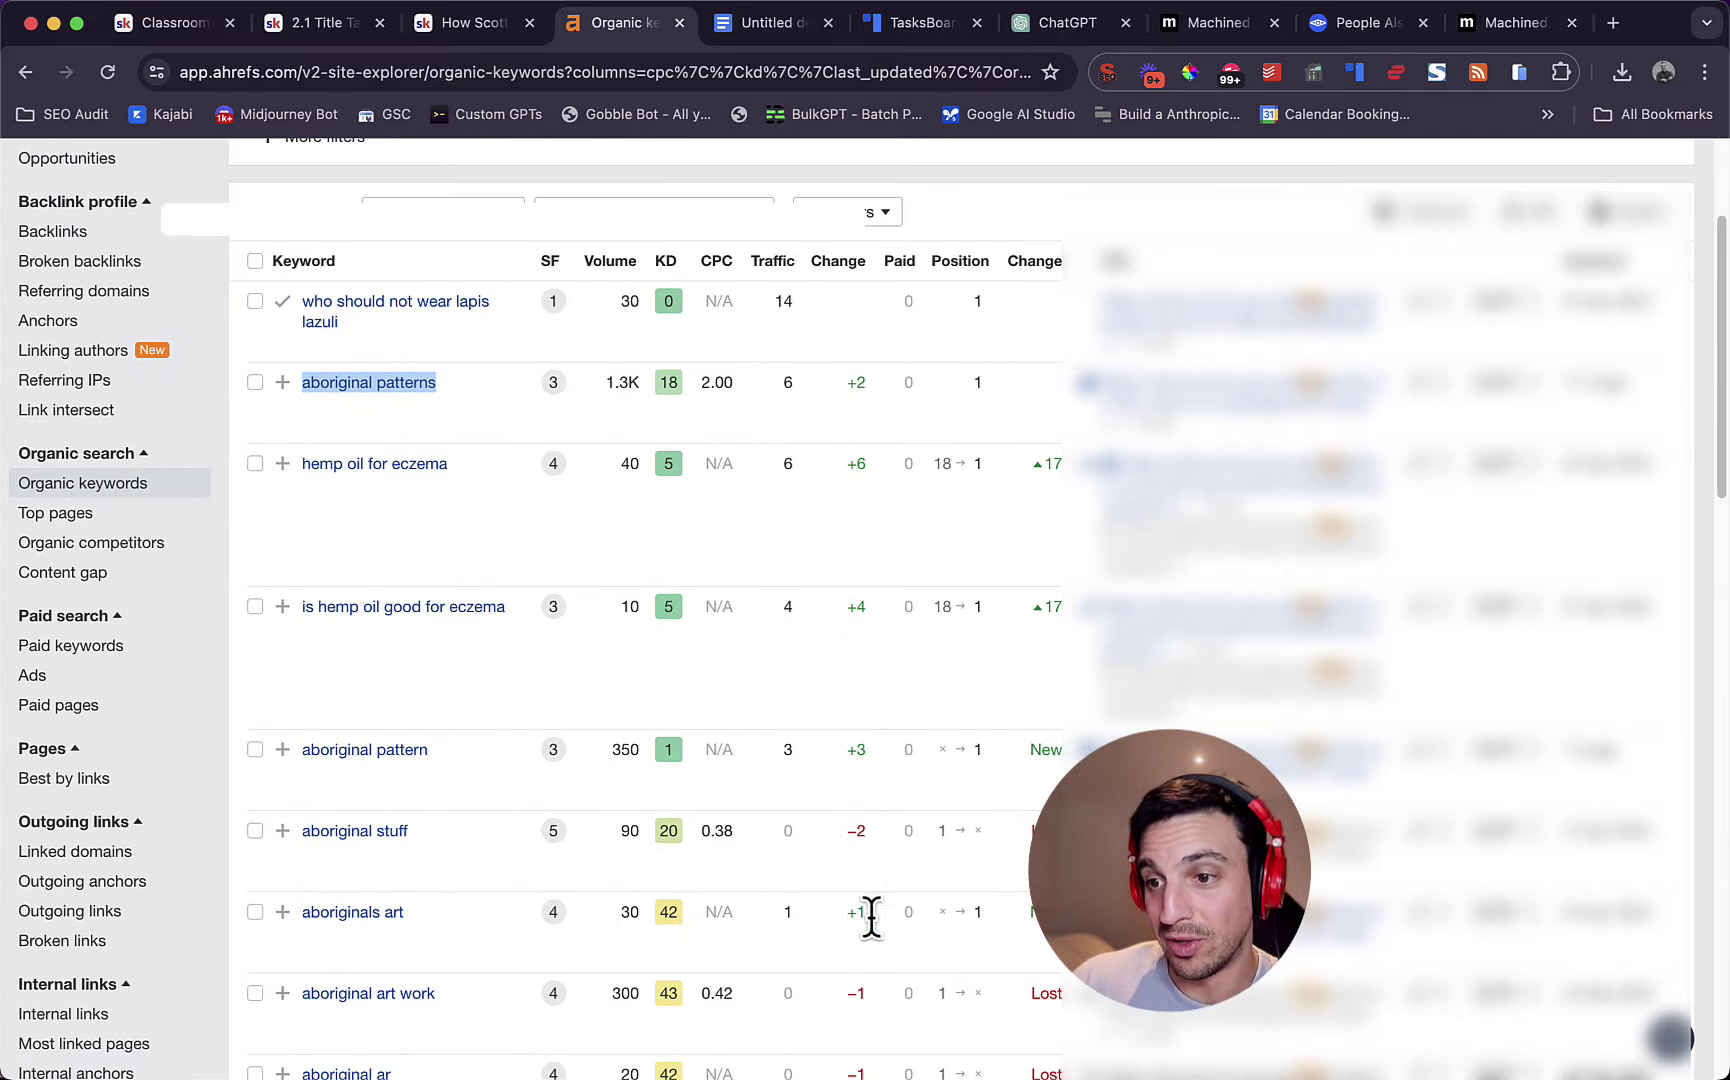
scroll(1043, 756, up, 5)
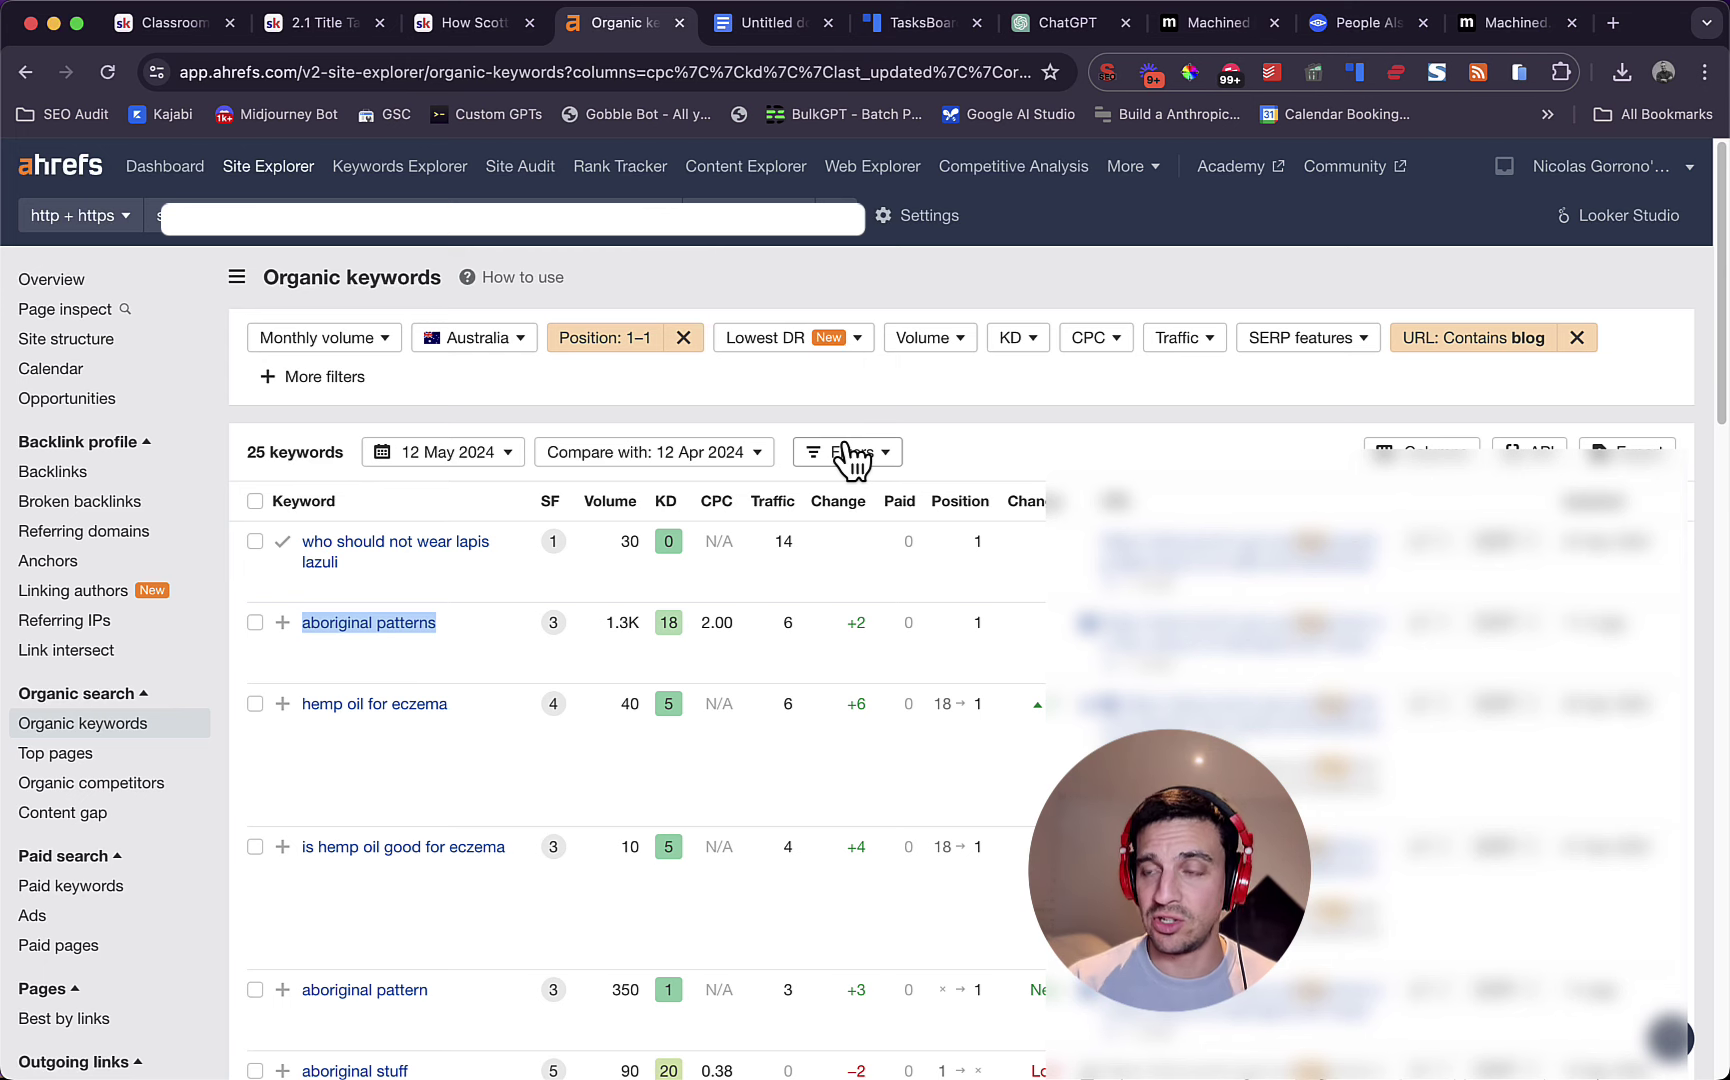
key(super+1)
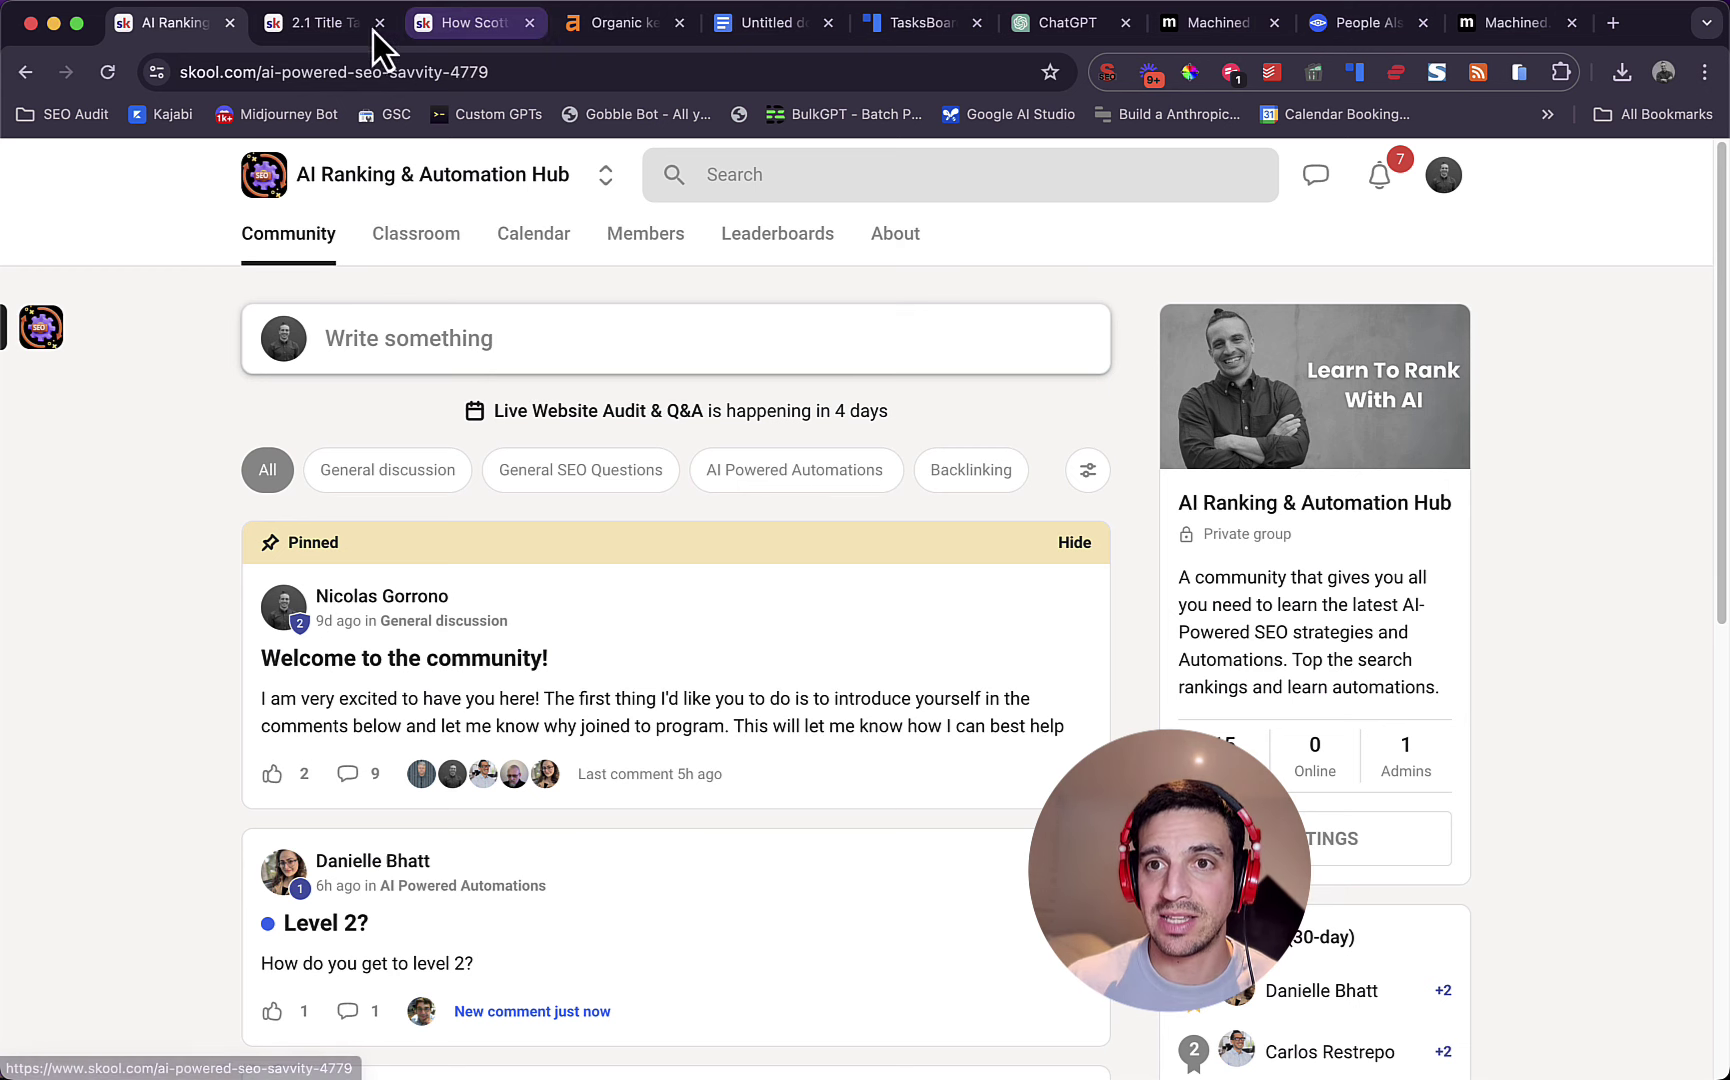
- Browse the 2.1 Title Tags lesson list of the AI-Powered SEO Masterclass
click(318, 22)
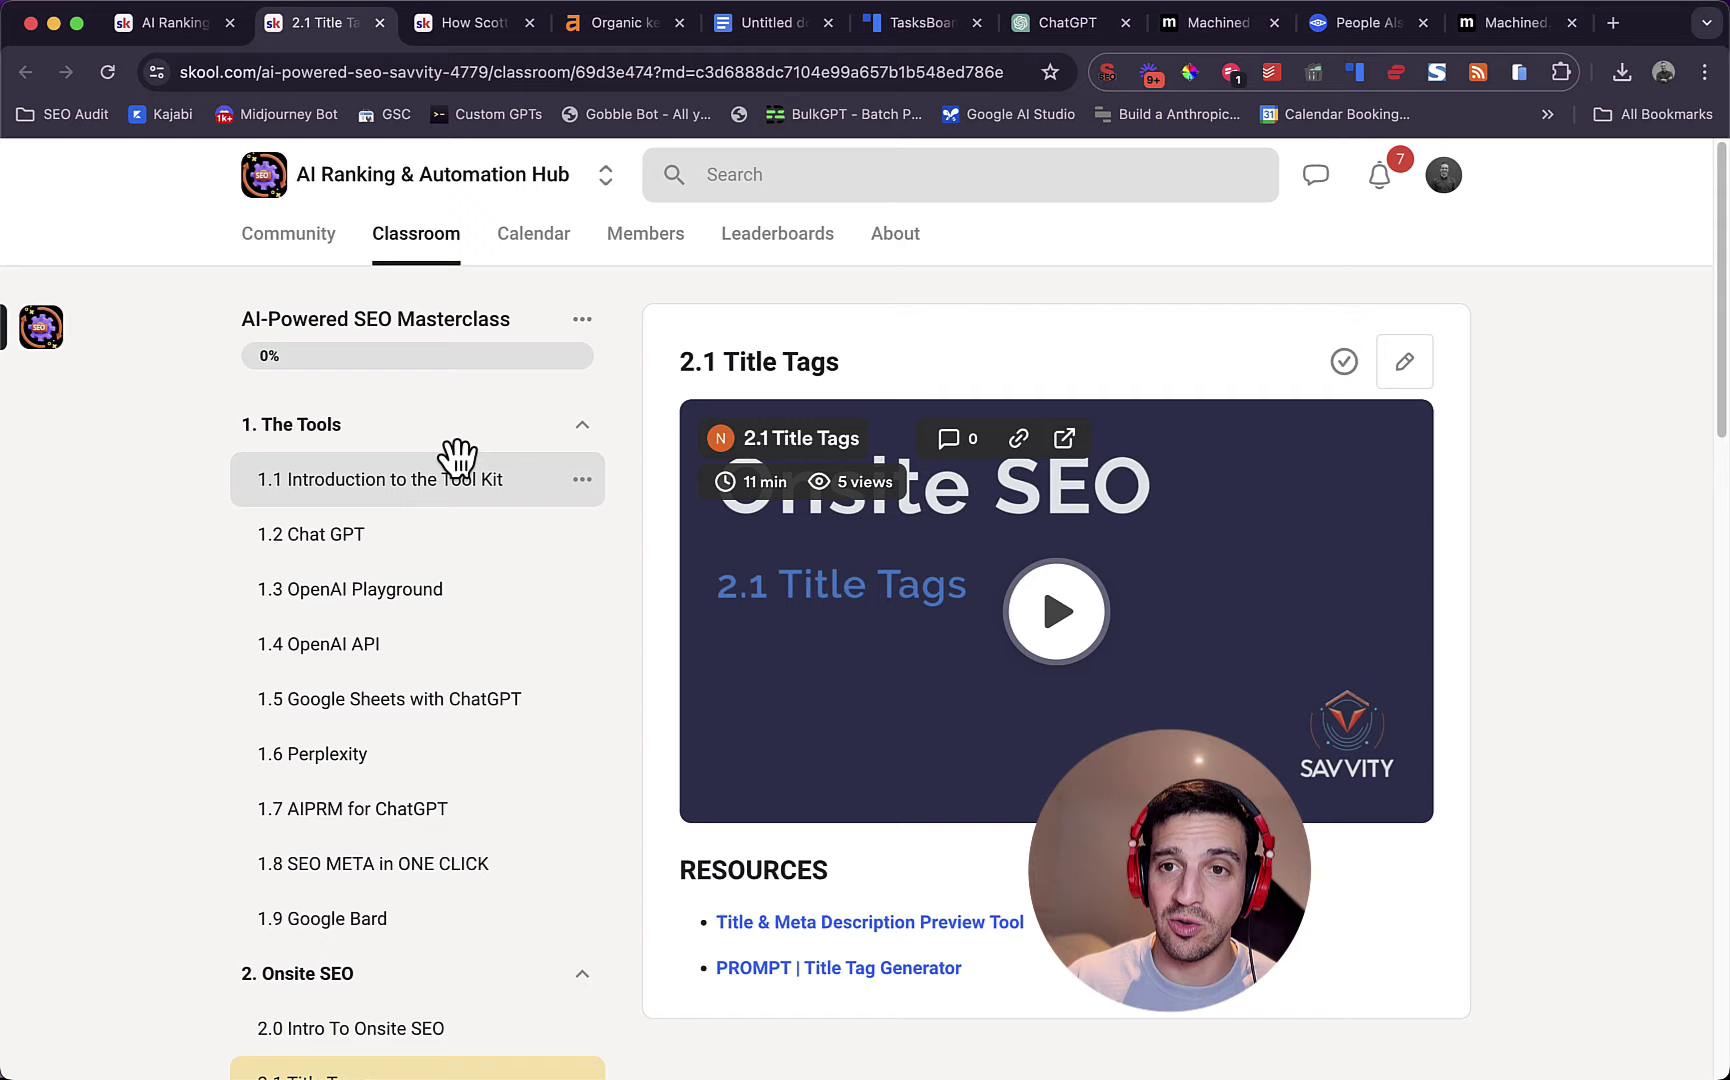
scroll(490, 620, down, 15)
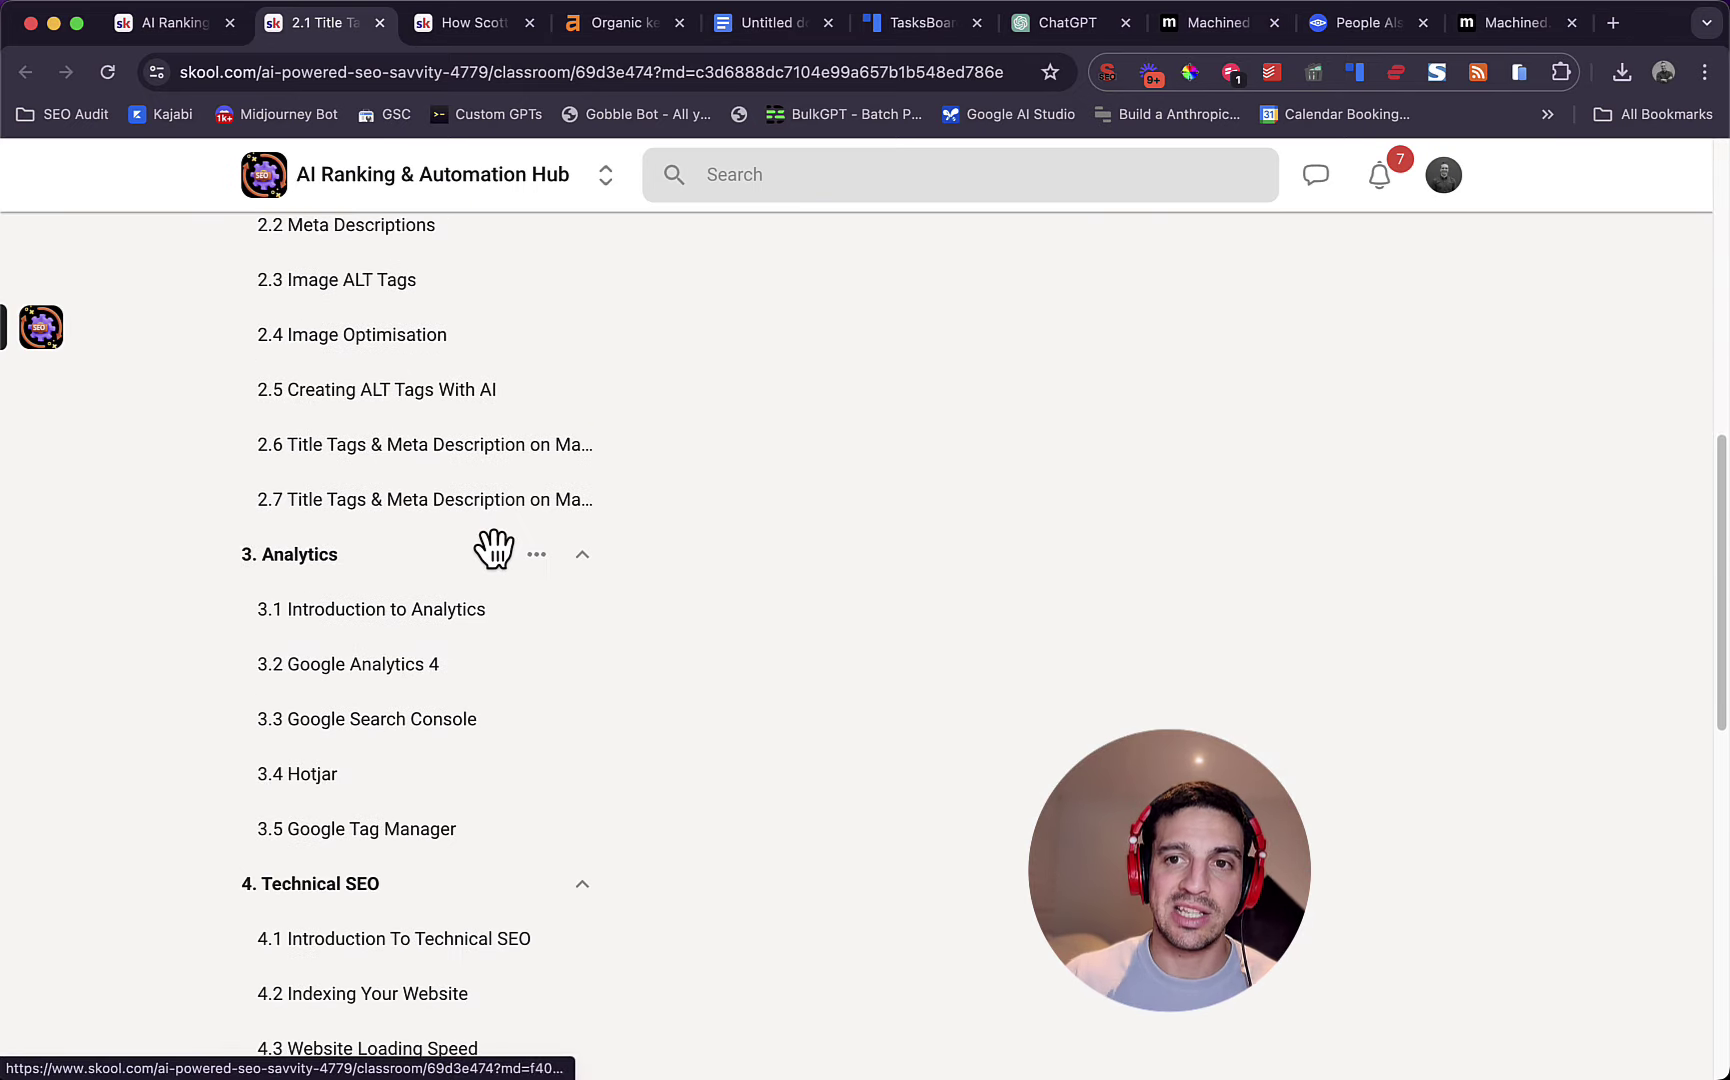
scroll(492, 555, down, 5)
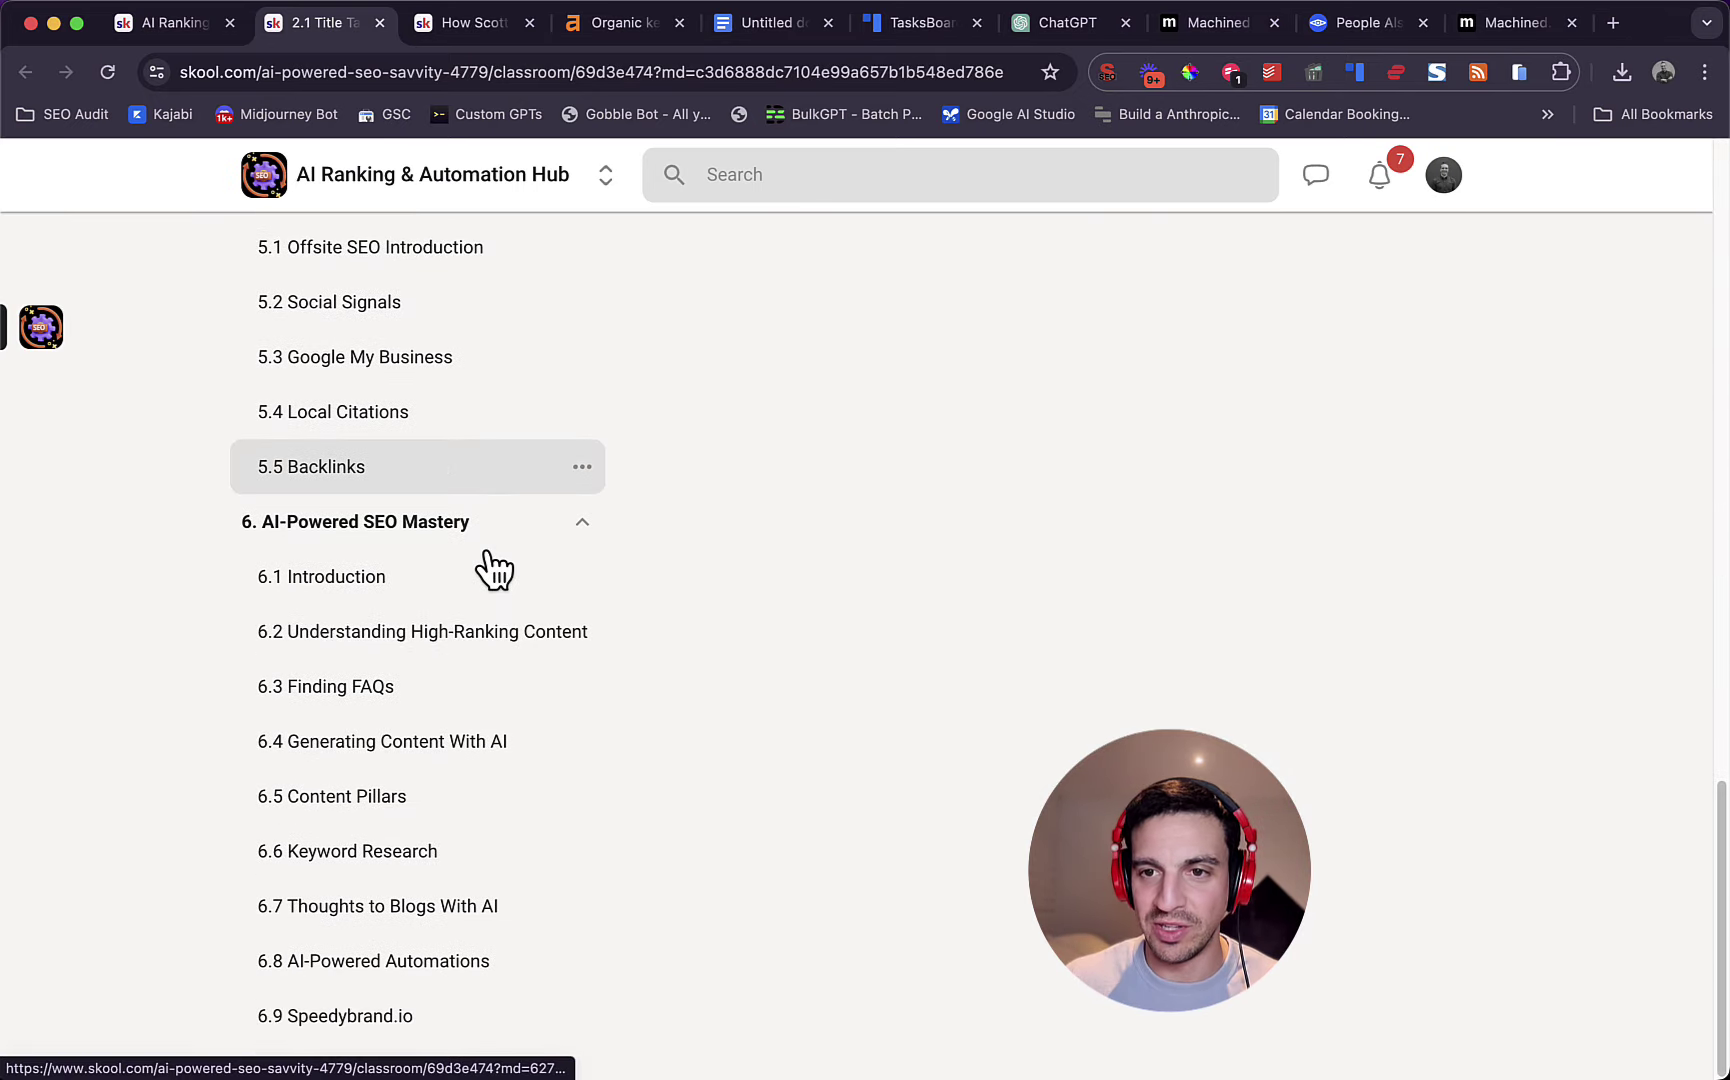
scroll(494, 567, up, 6)
scroll(494, 572, up, 15)
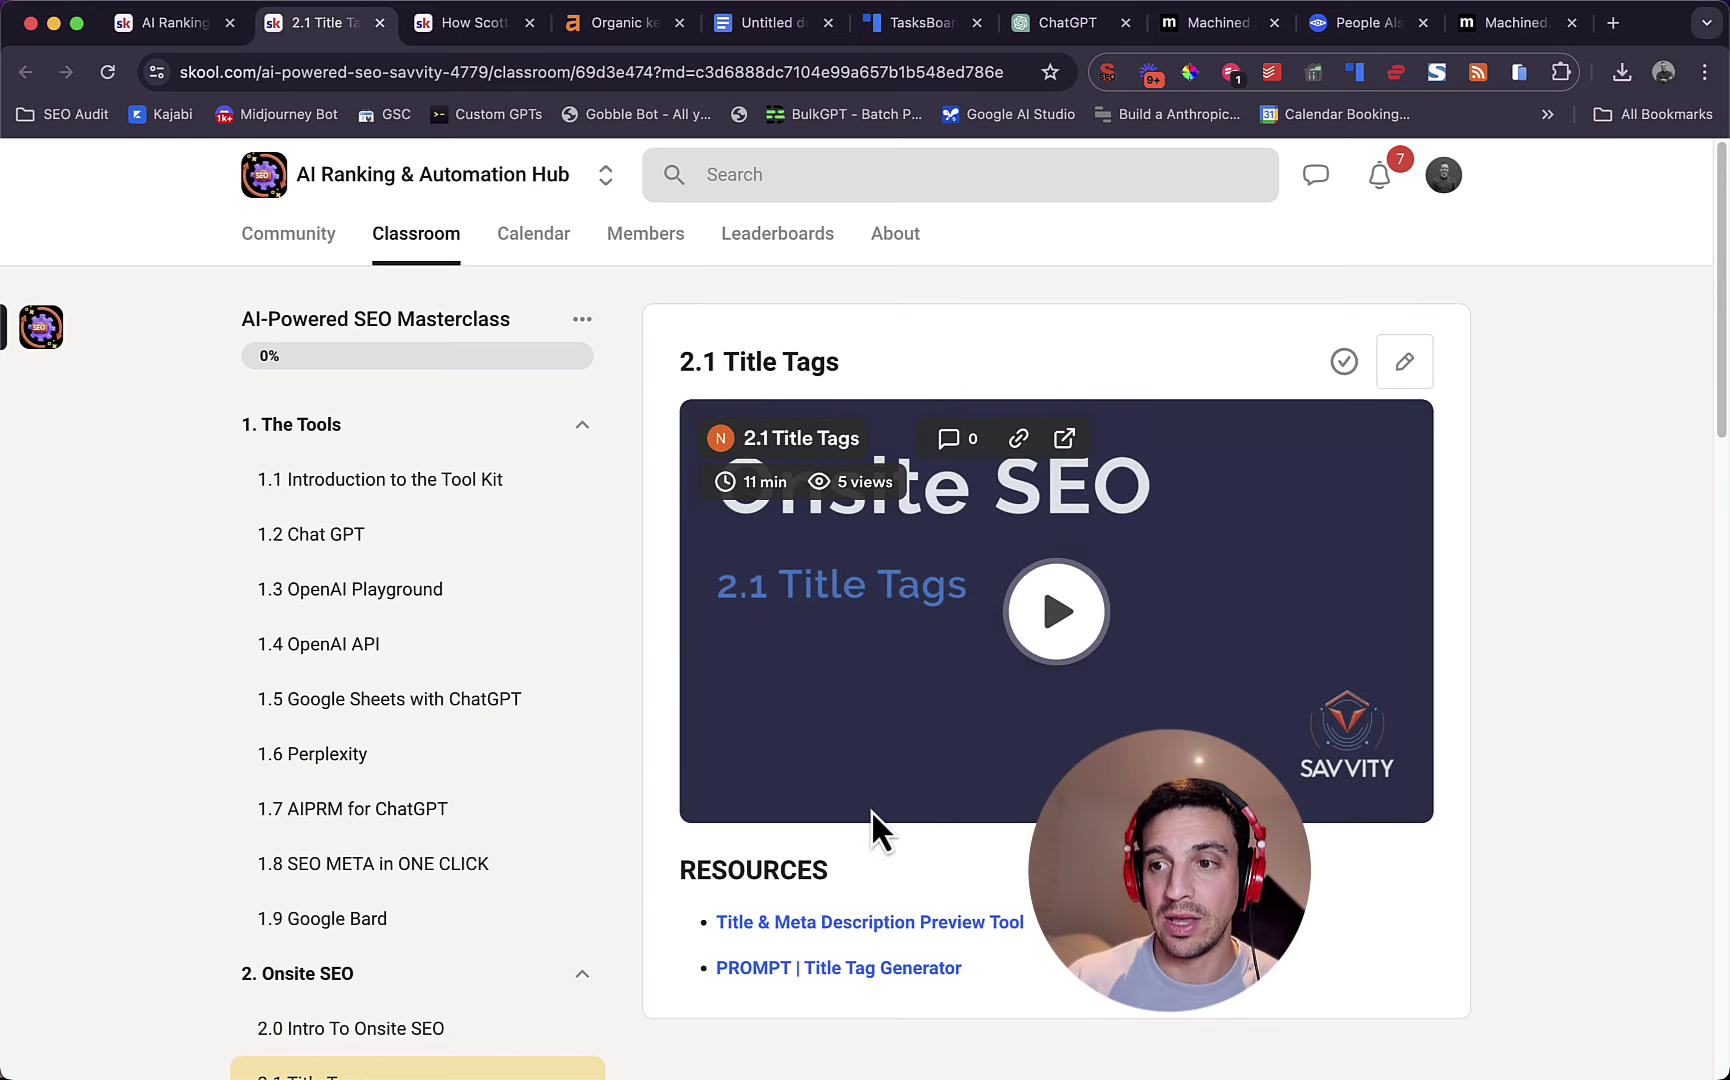
scroll(873, 830, down, 1)
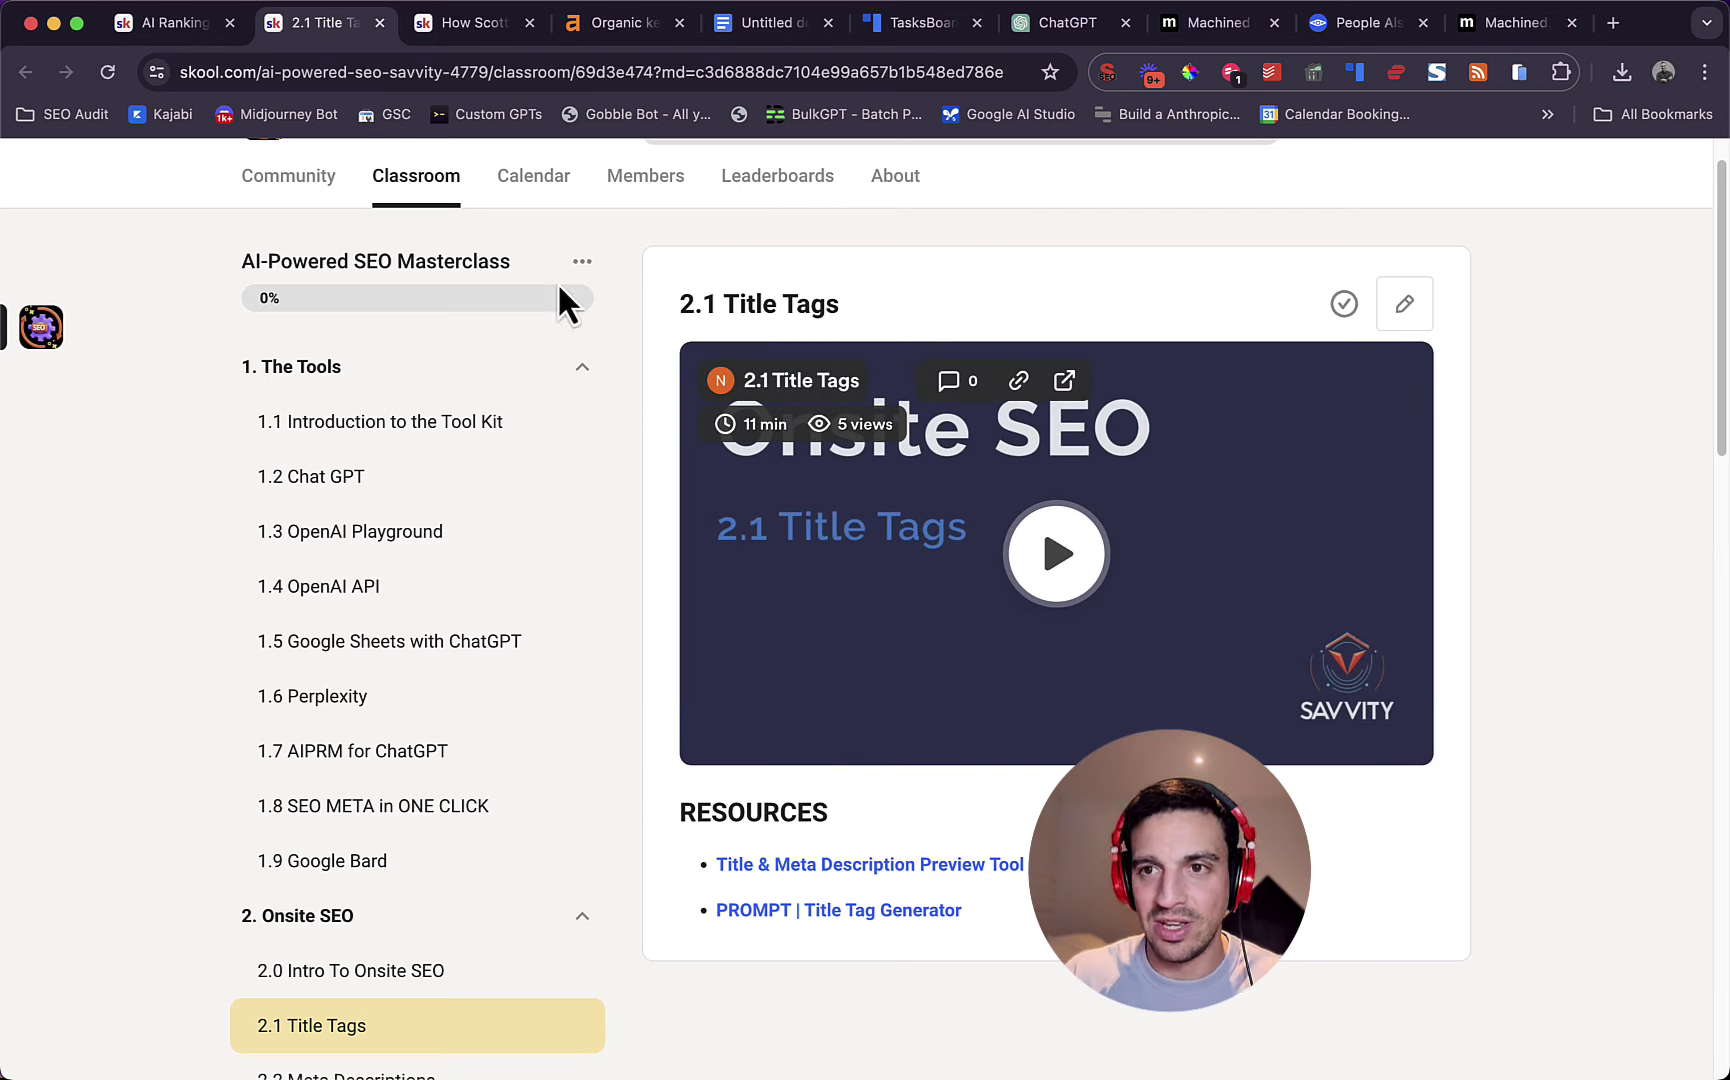
- Check the May 2024 event calendar, then go to the Machined.ai homepage
click(567, 192)
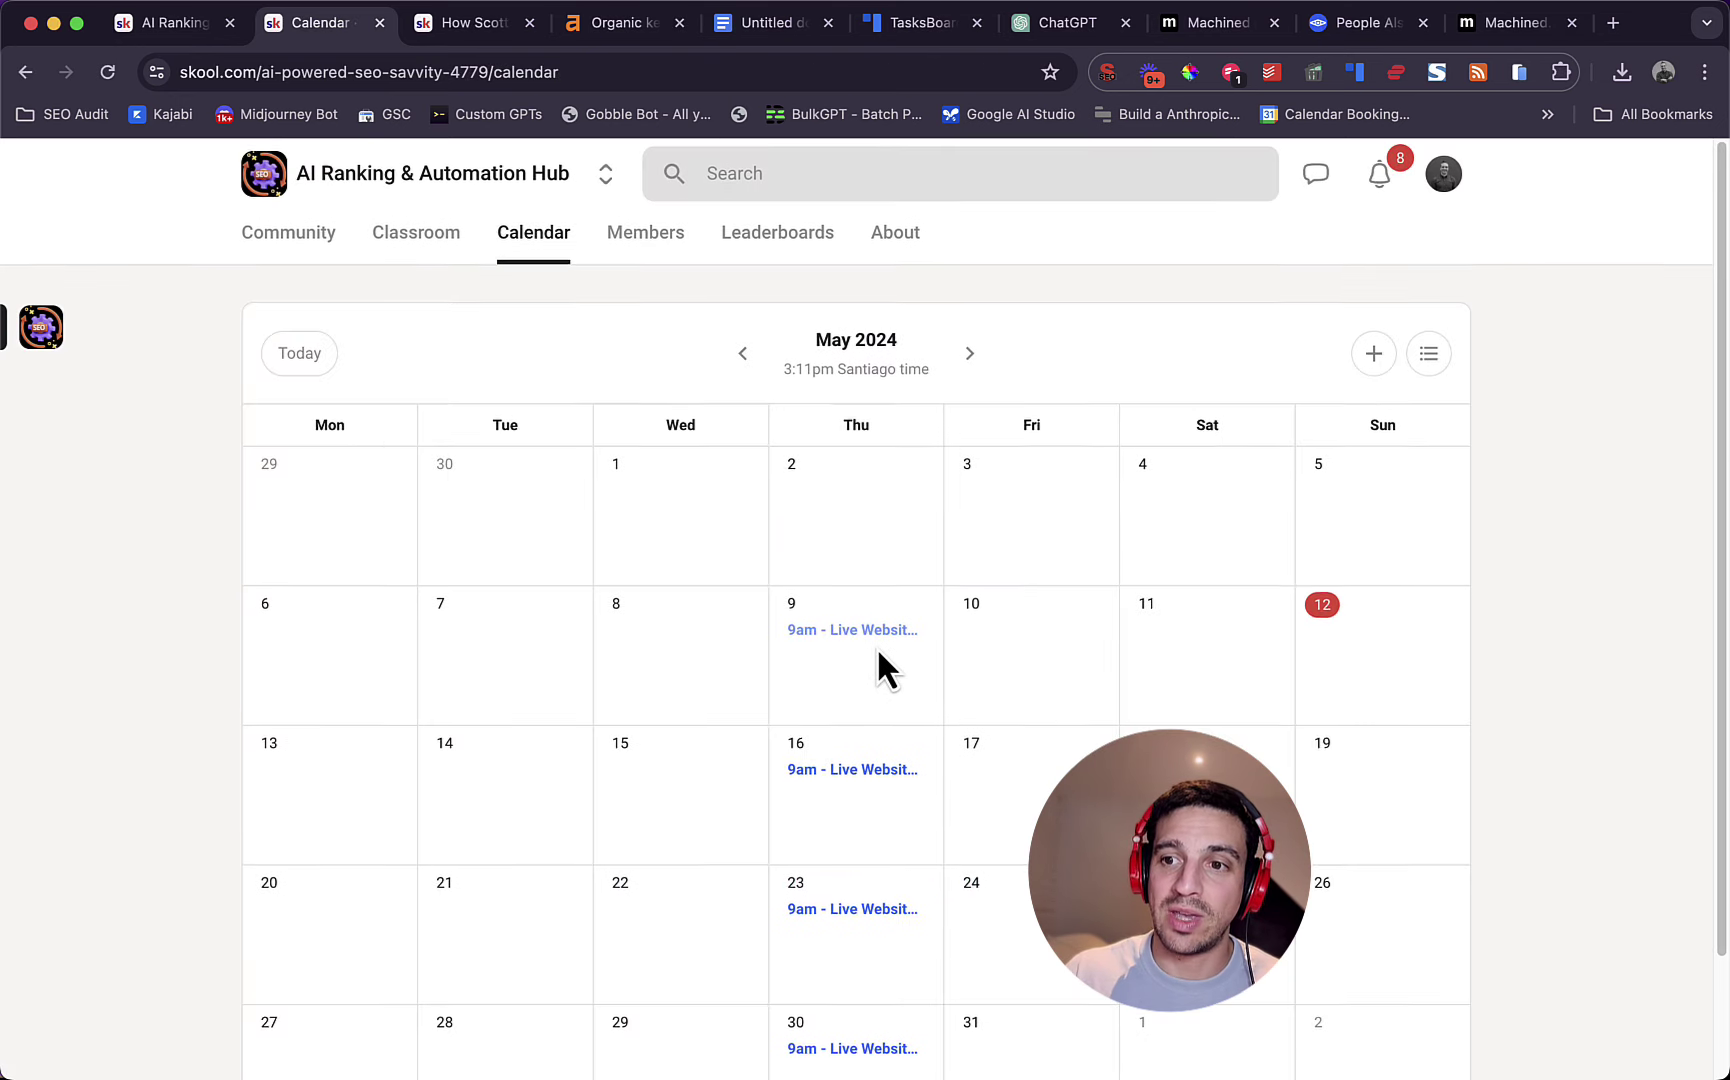
scroll(880, 645, down, 2)
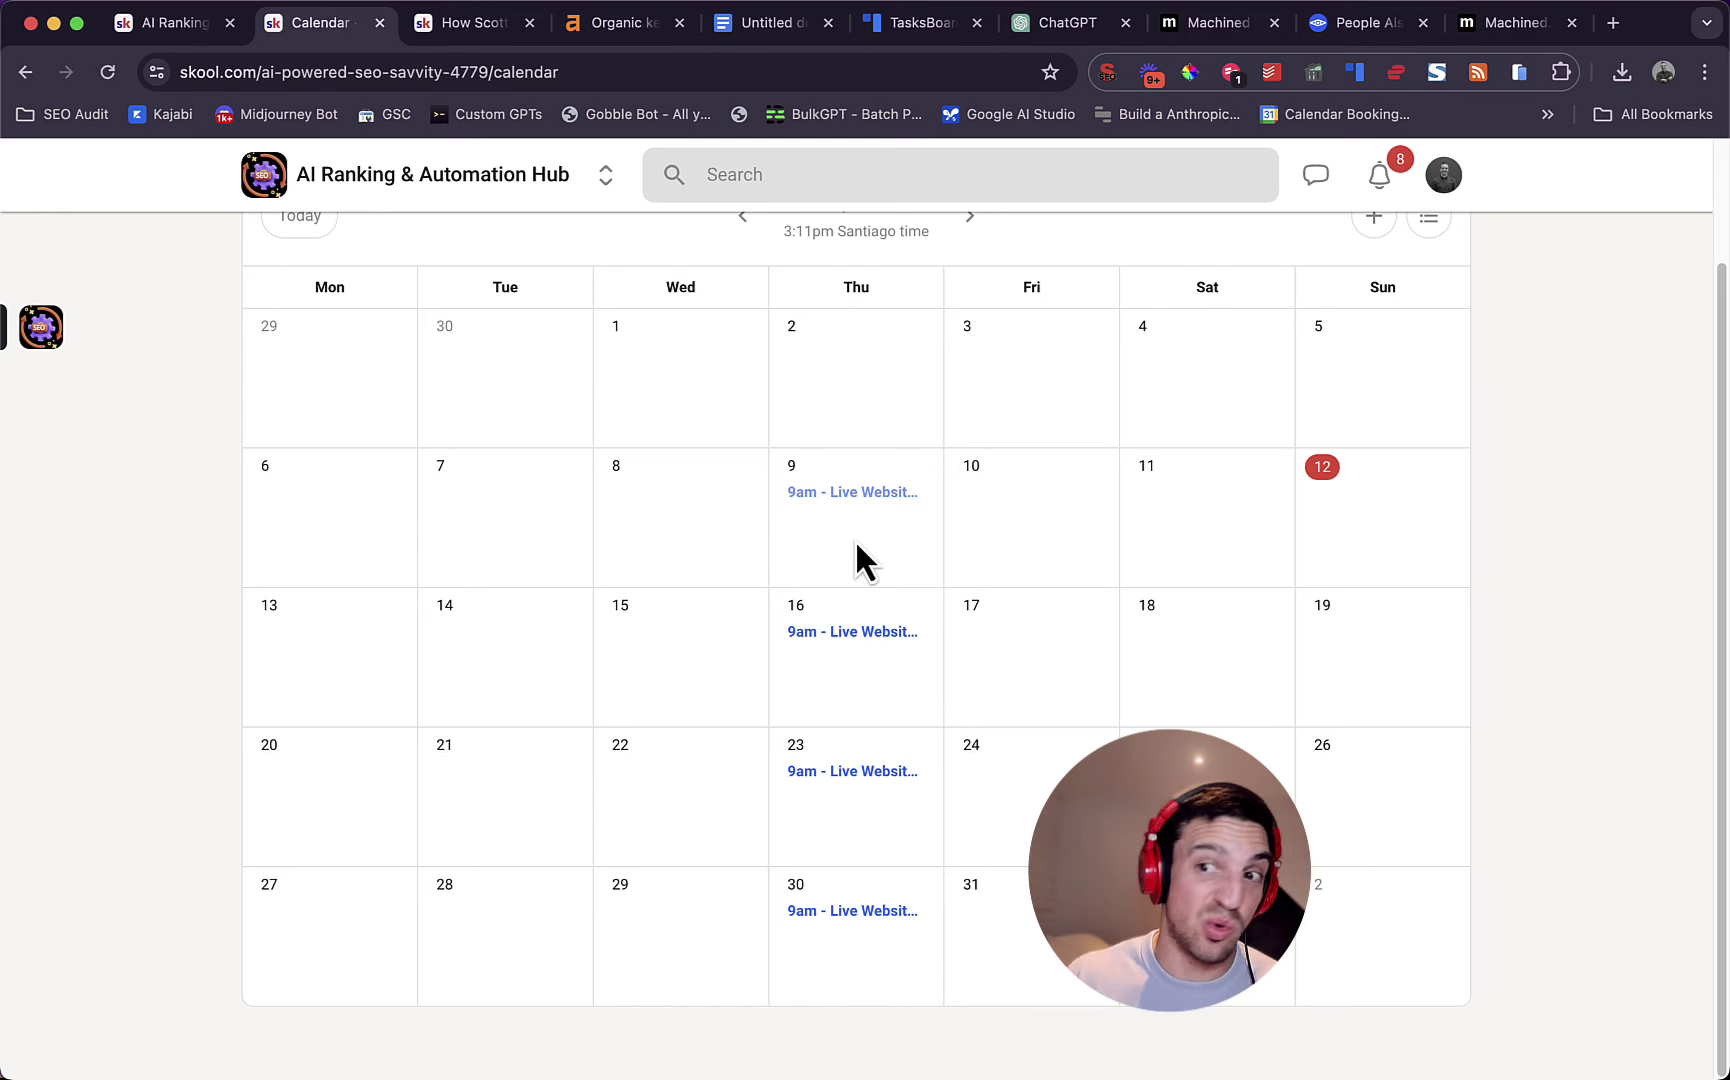
scroll(858, 544, up, 2)
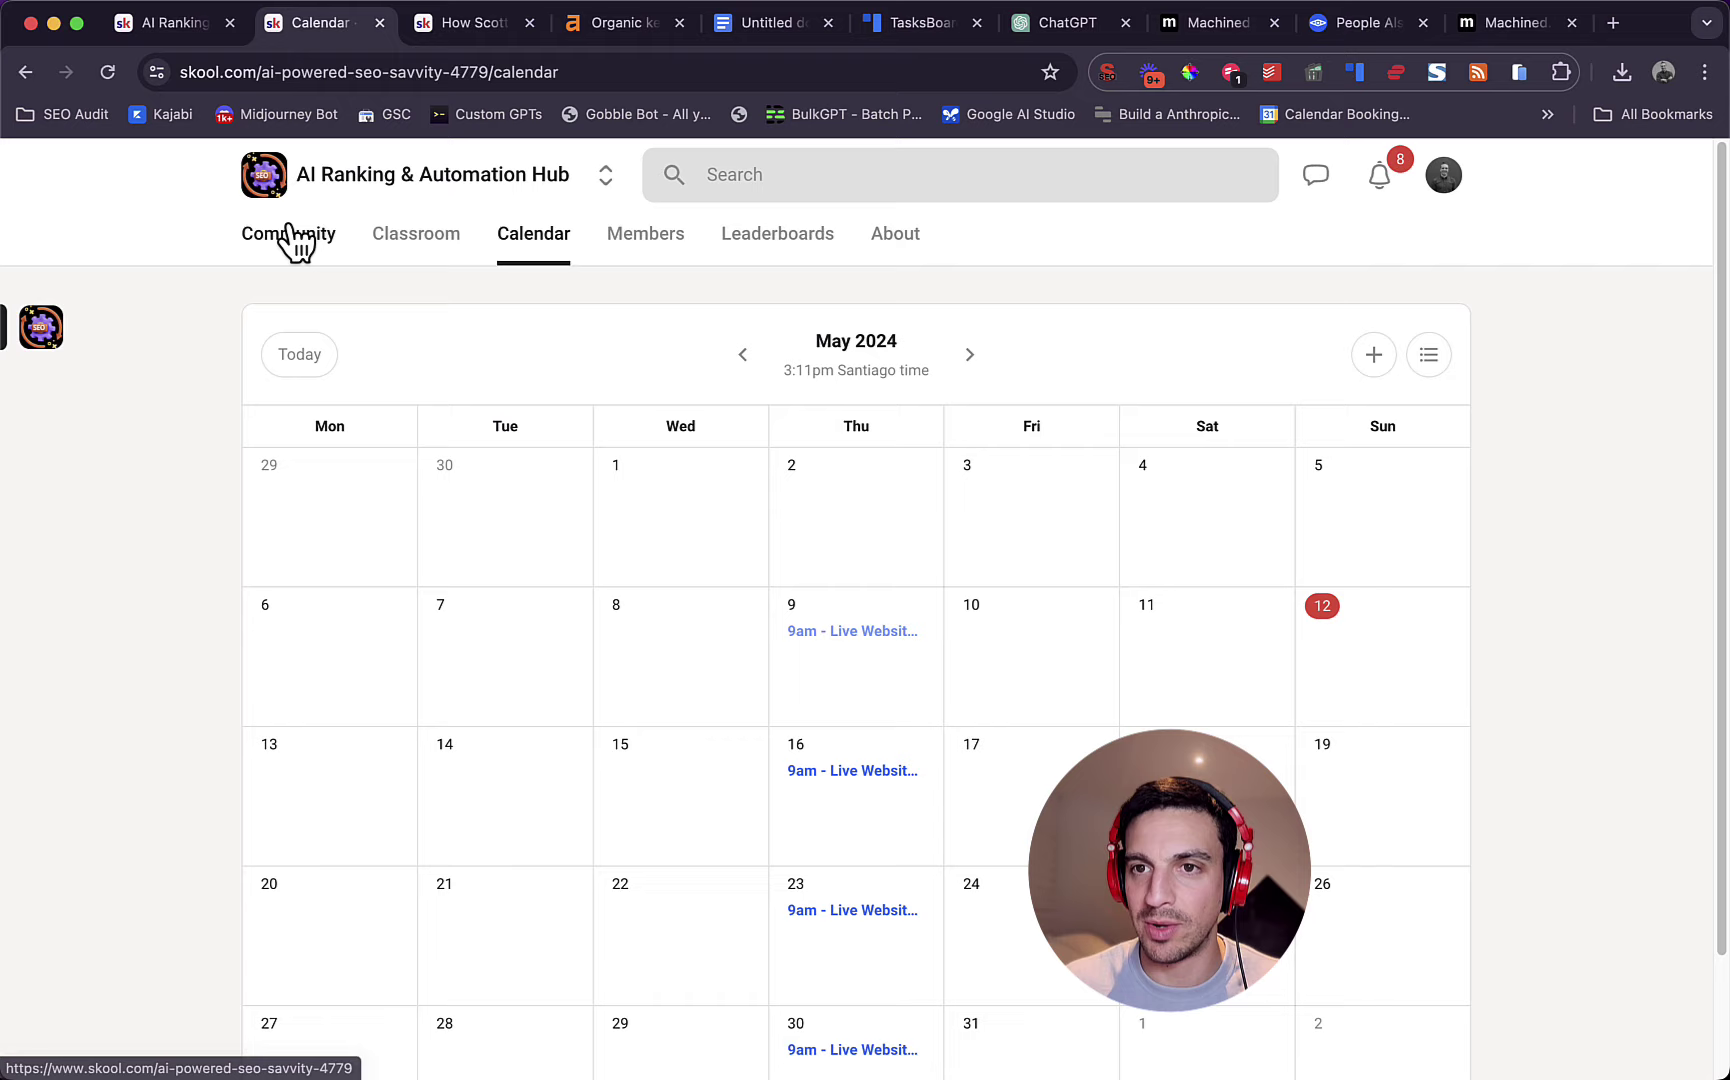
click(1520, 26)
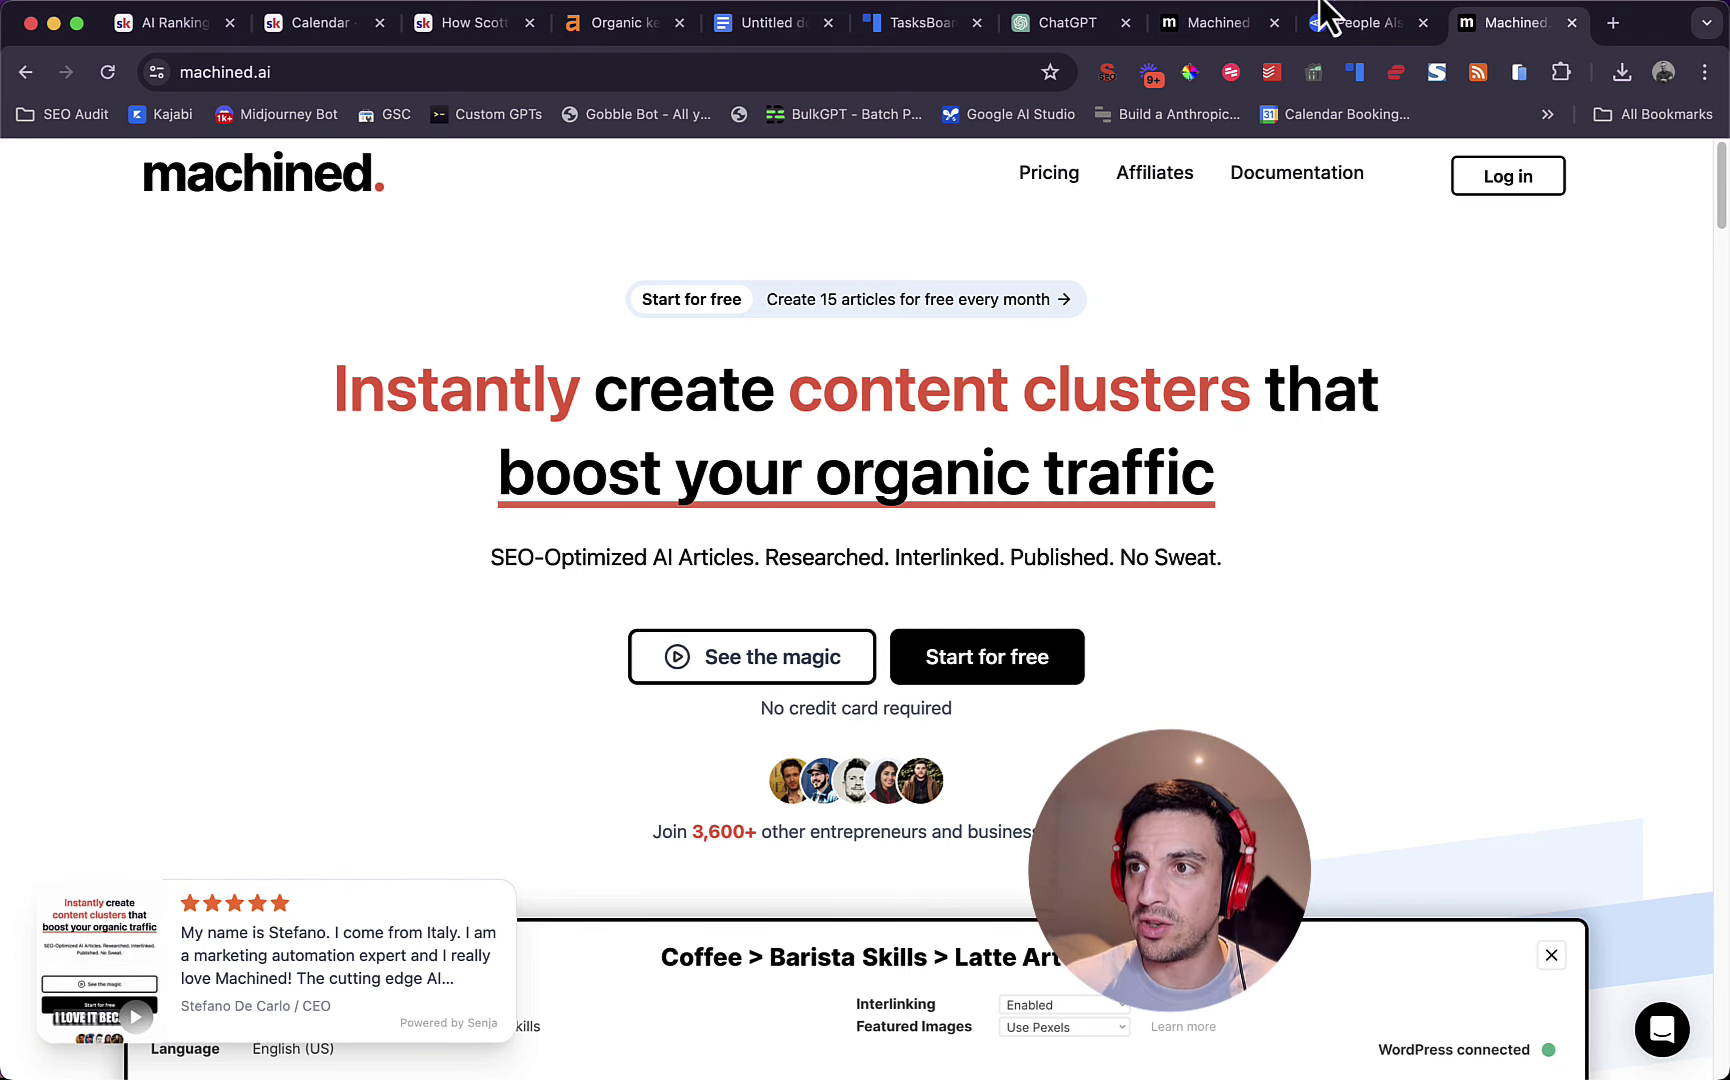
- Switch to the alsoasked.com search page set to English, Australia and standard depth
click(1334, 26)
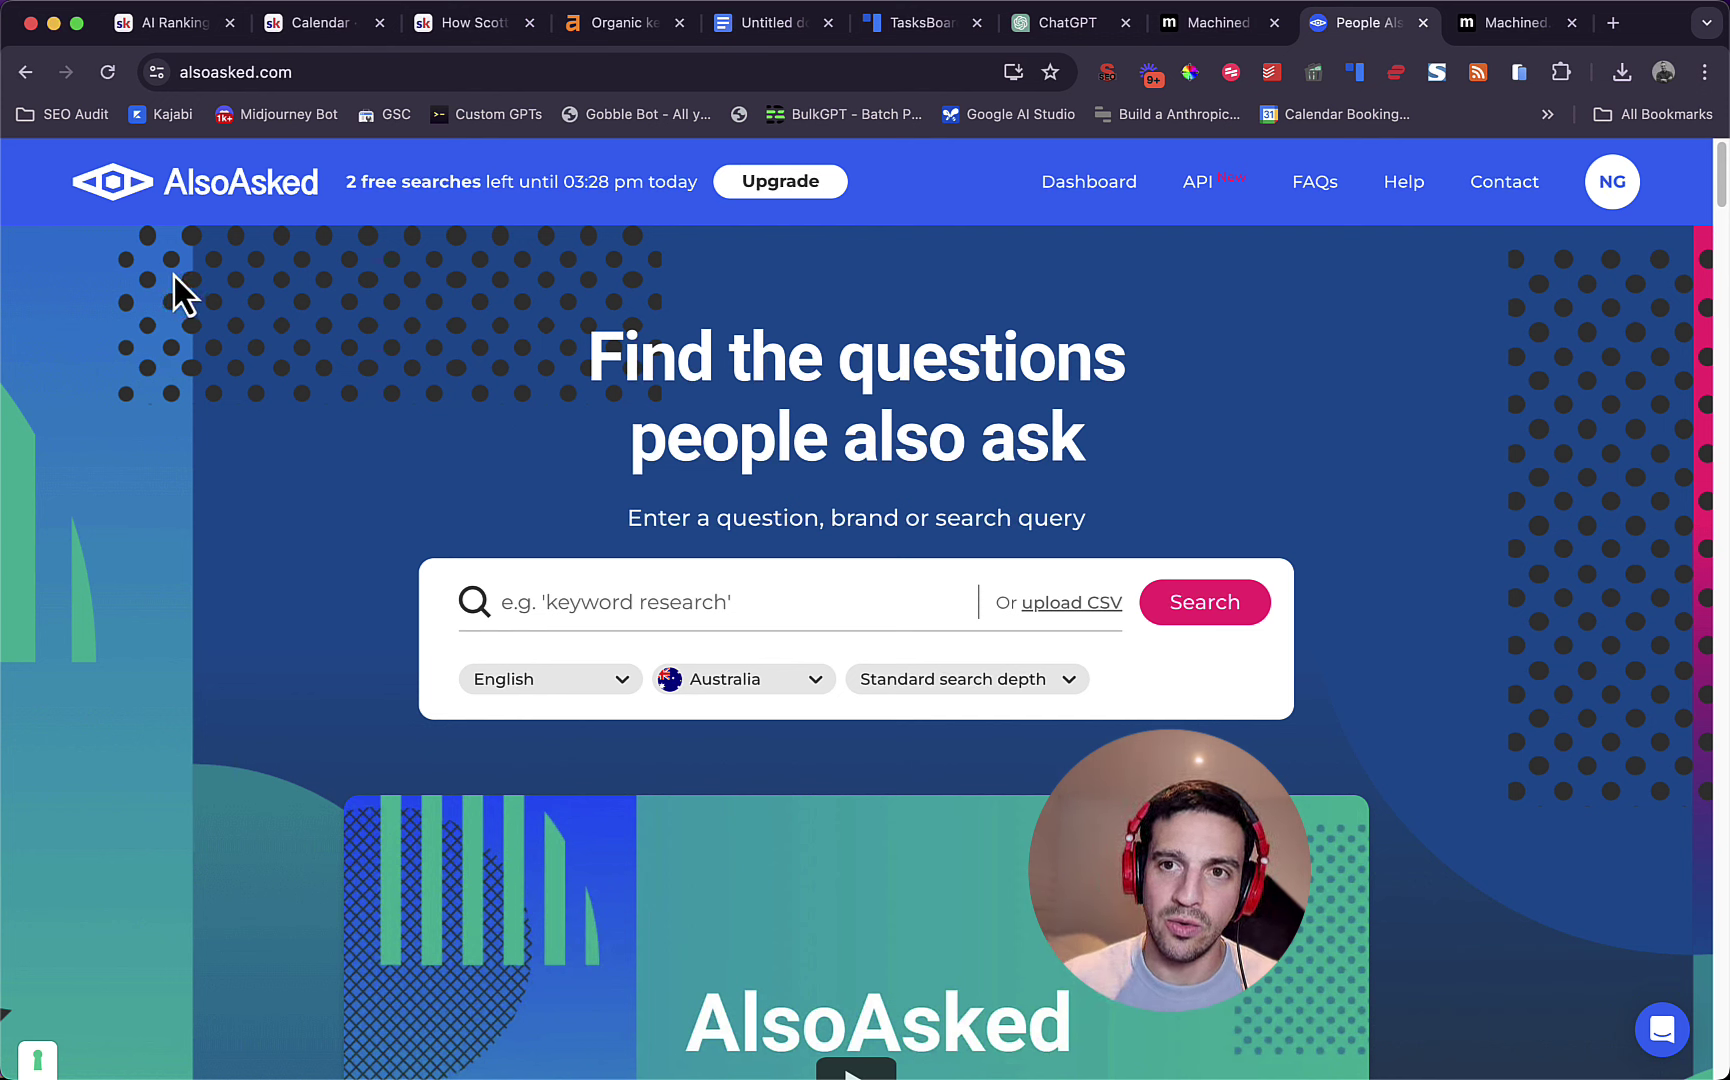
- Enter 'lapis lazuli' as the AlsoAsked topic and run the question search
click(582, 598)
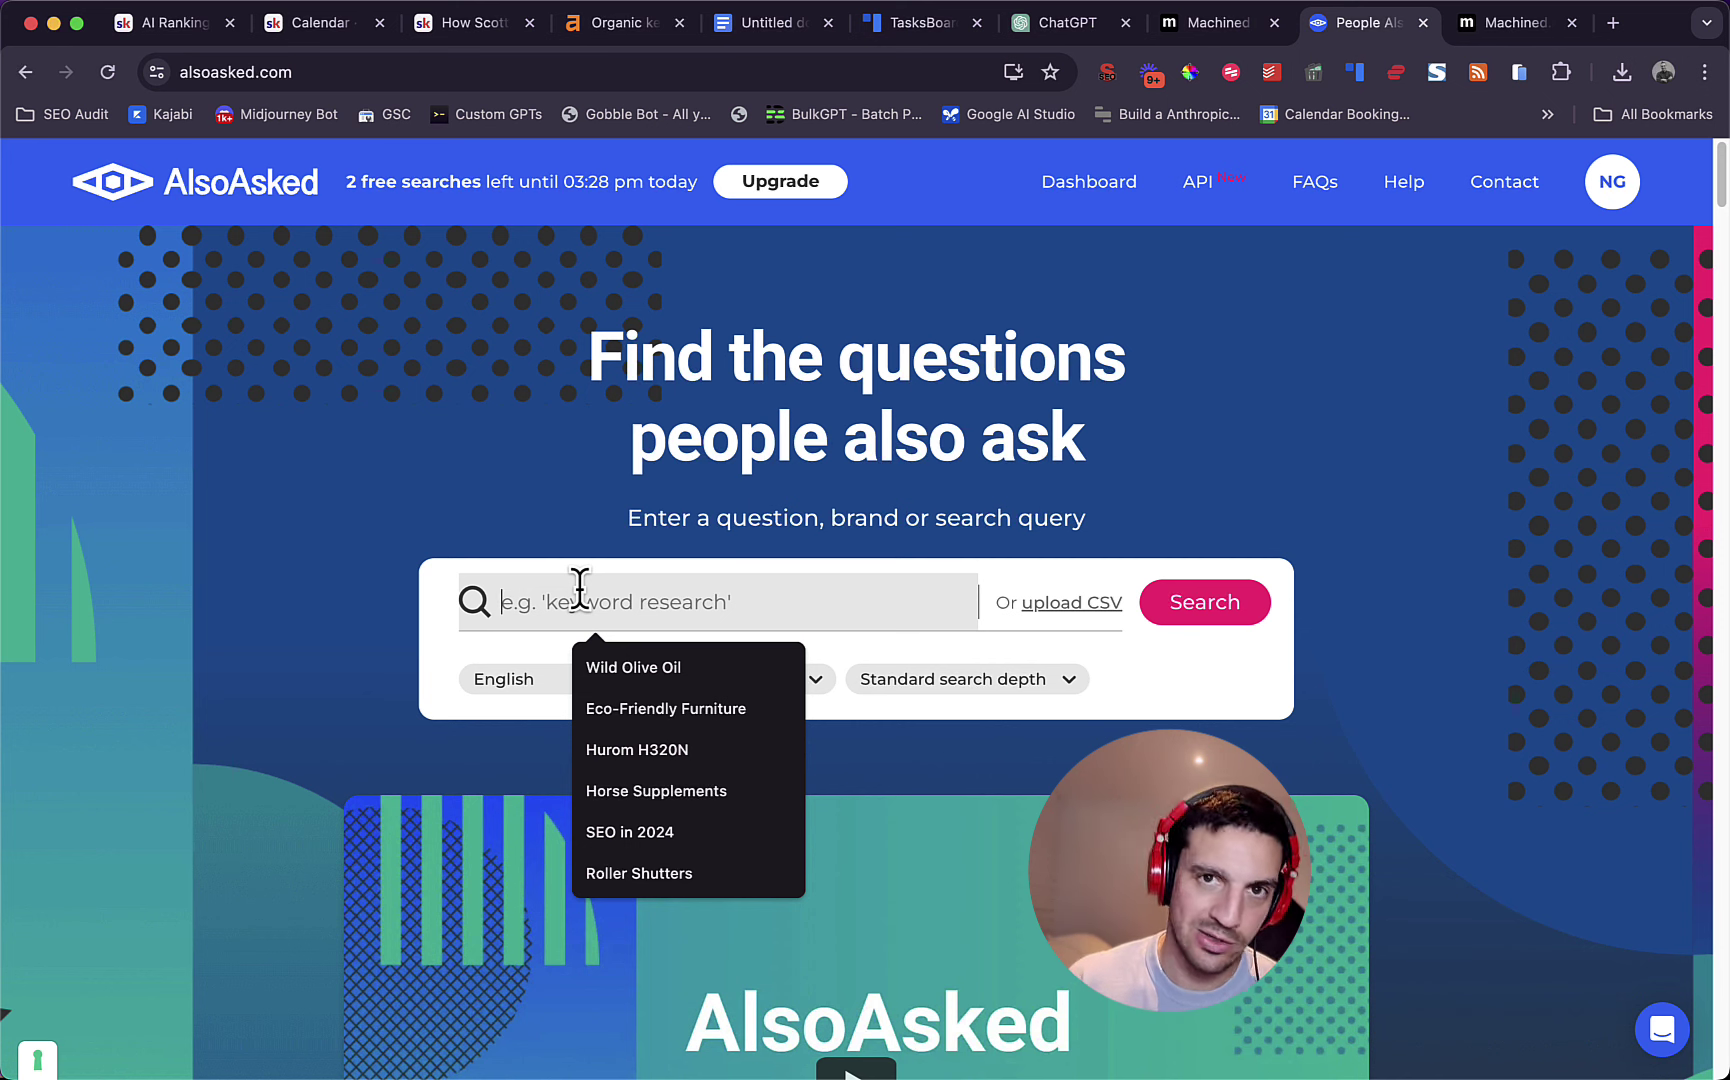
text(lapis lazuli)
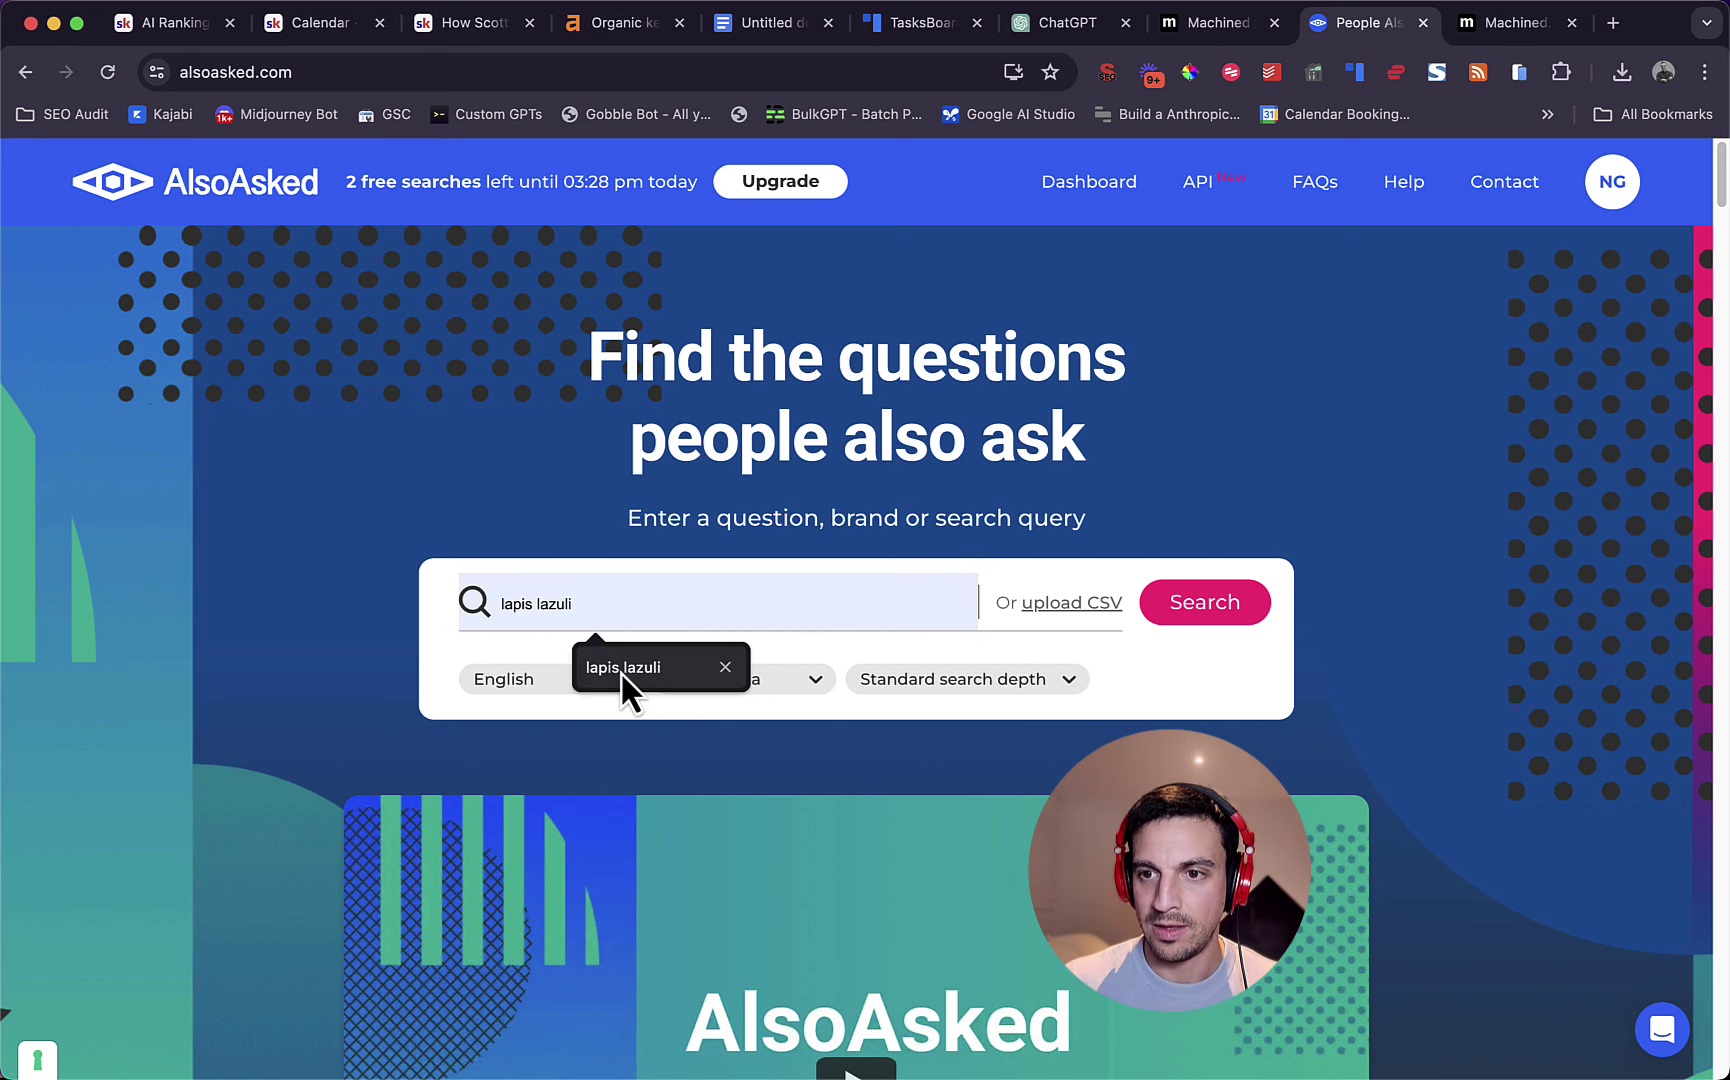
click(620, 668)
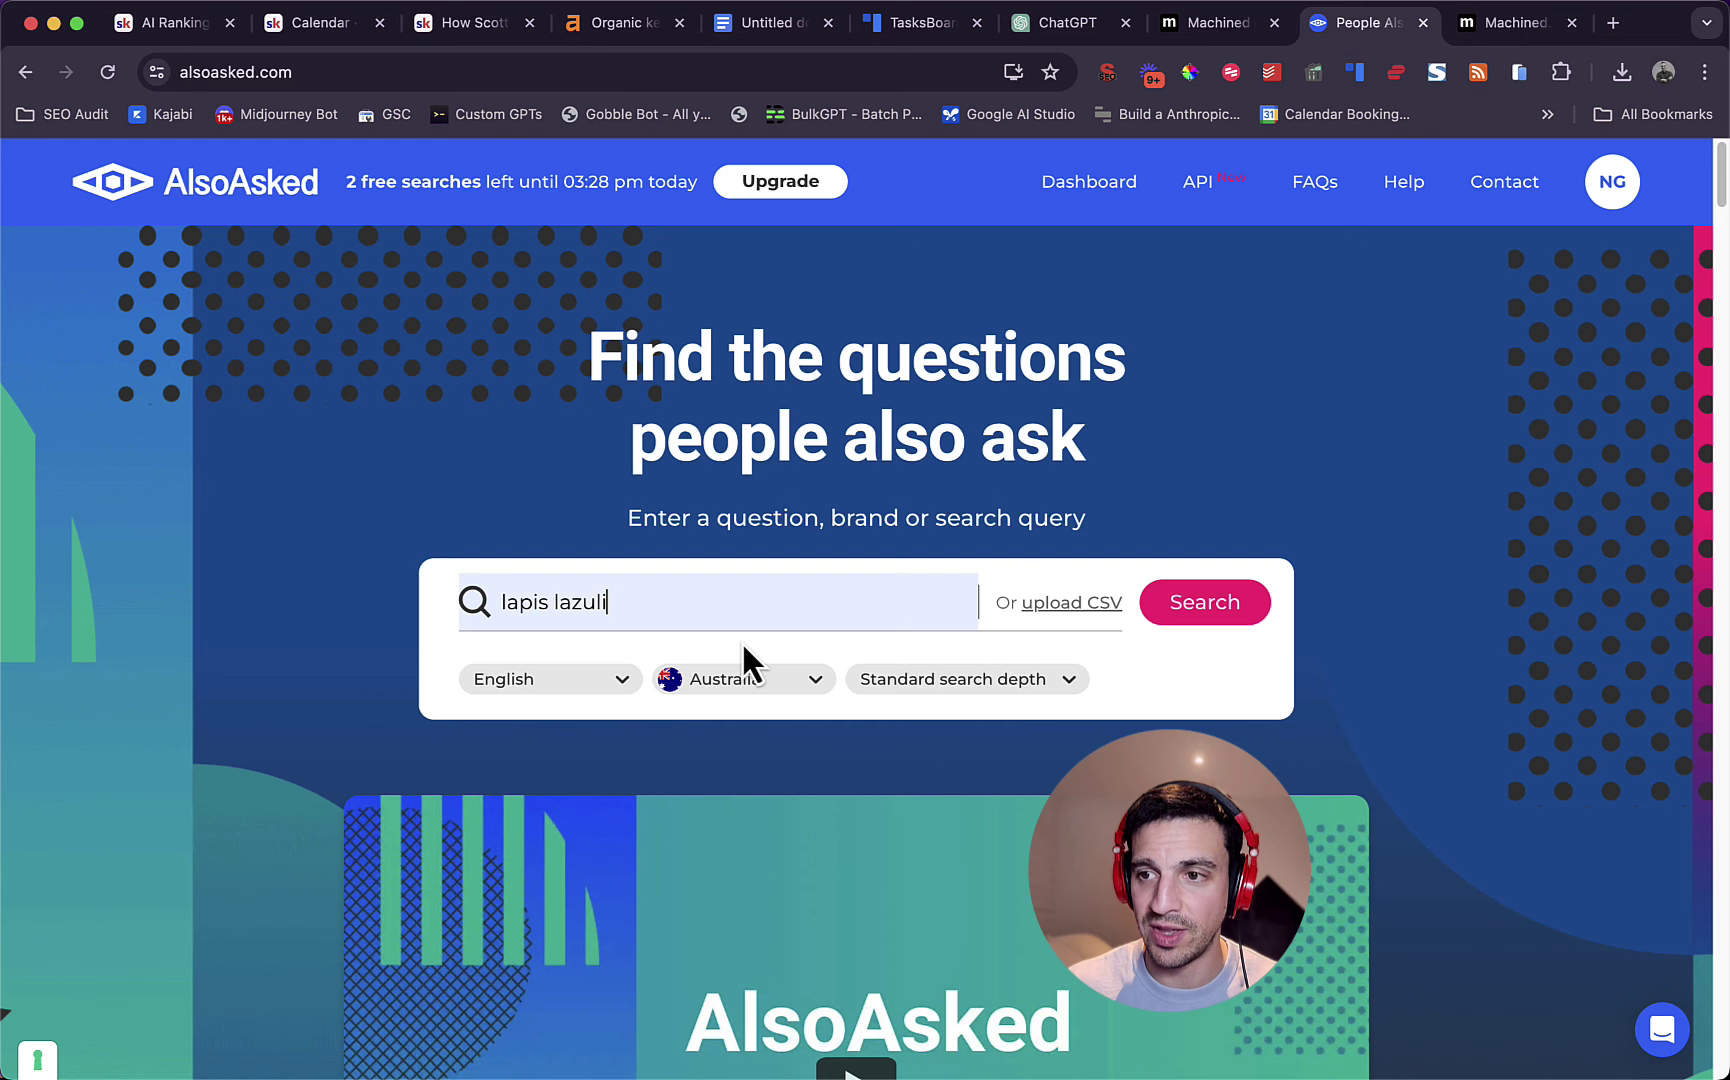
click(1240, 606)
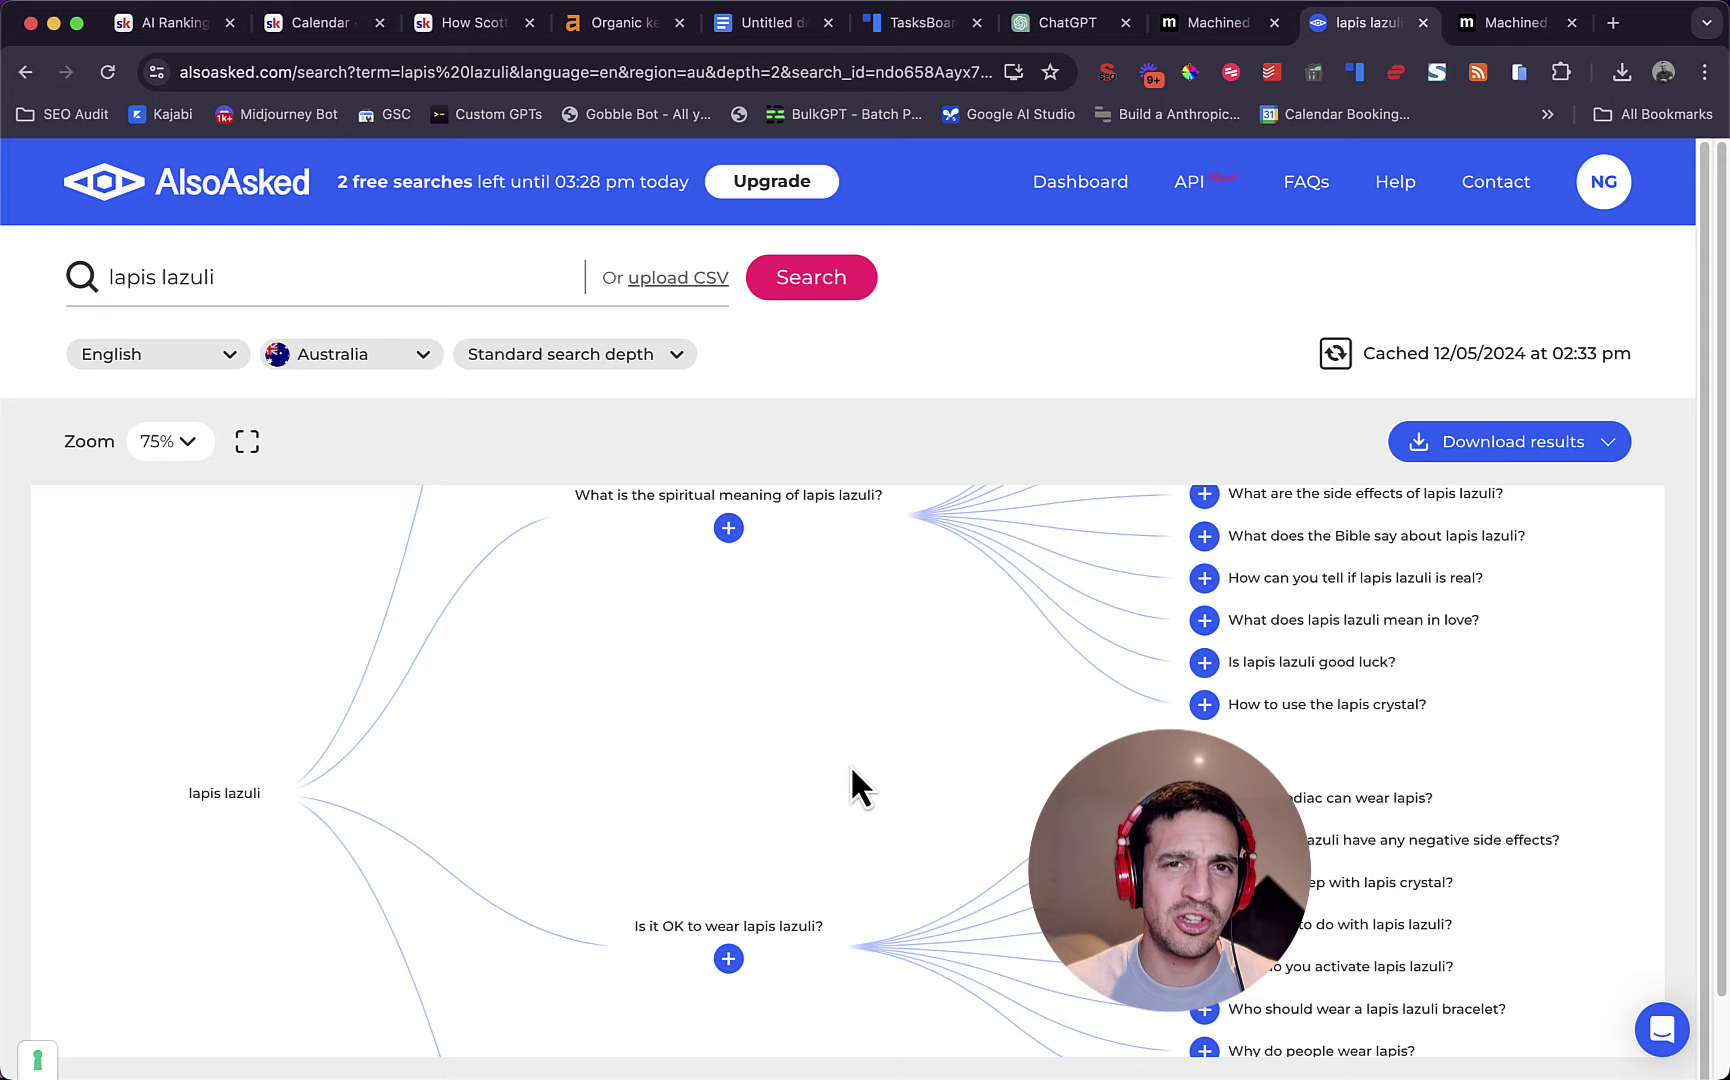
- Explore the lapis lazuli question map and download it as alsoasked-lapis-lazuli (1).png
scroll(992, 884, down, 5)
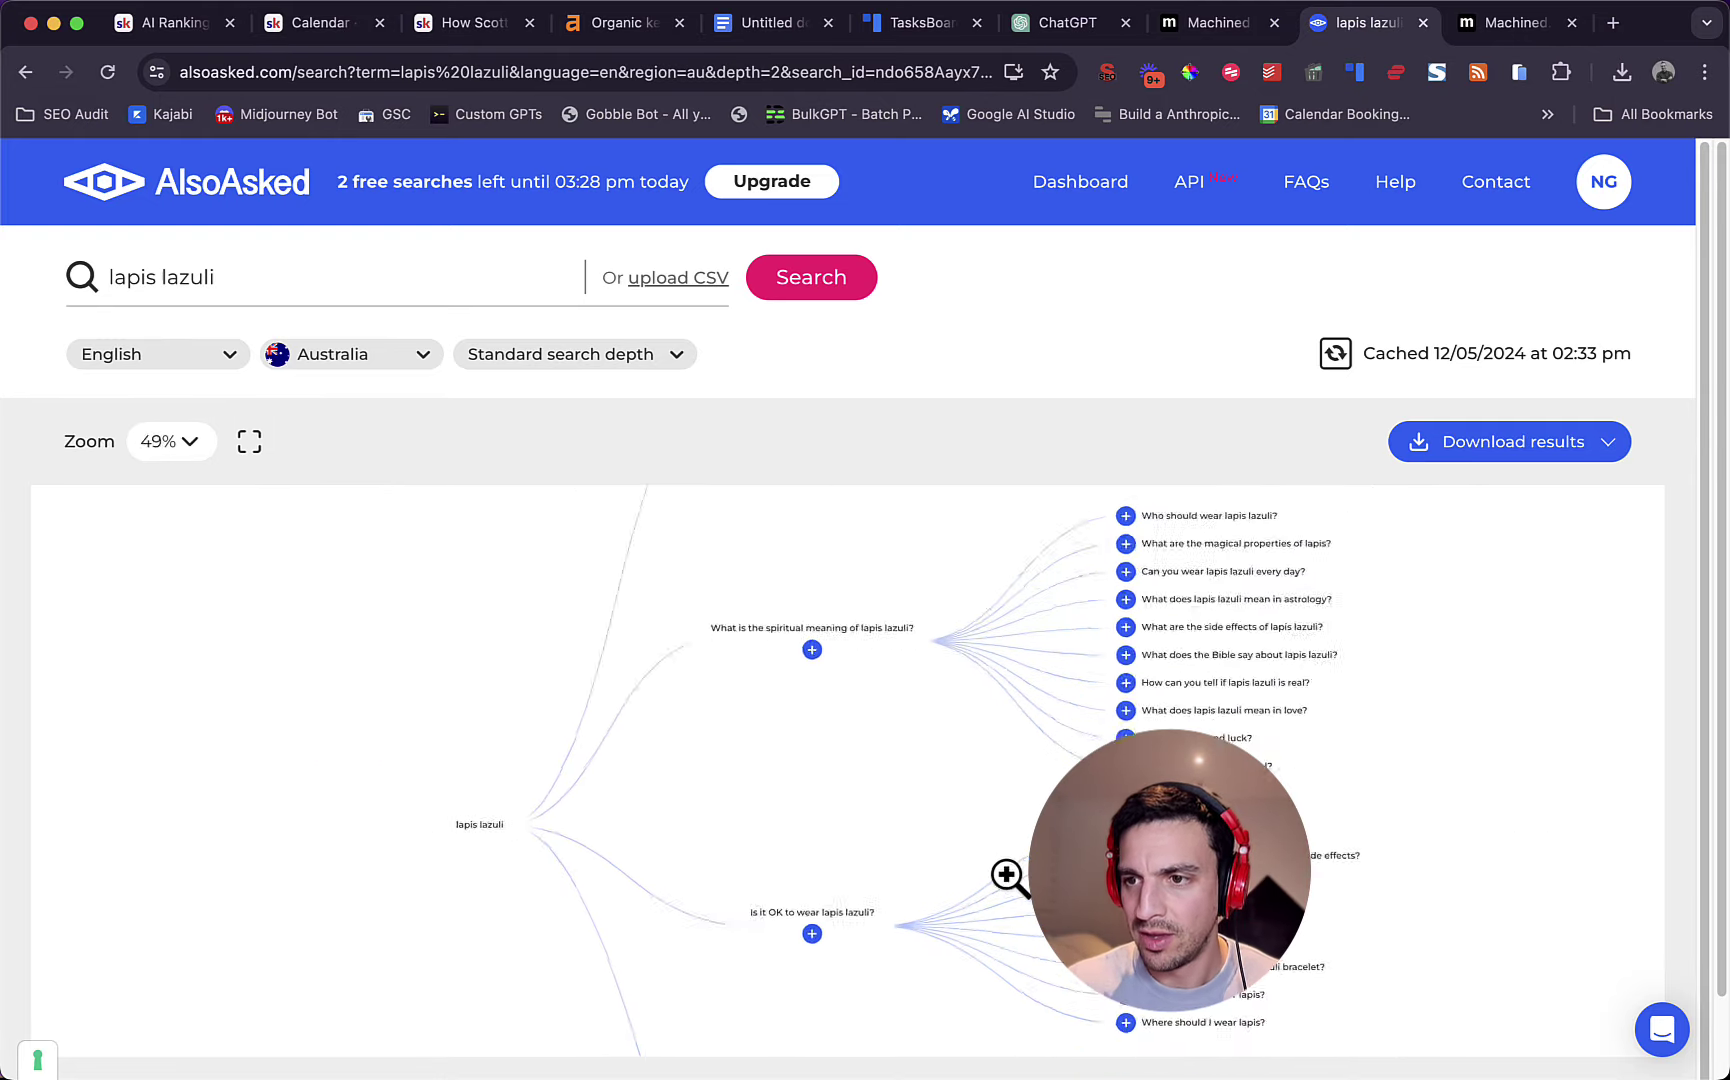
drag(1411, 700, 1262, 838)
drag(1283, 742, 1260, 949)
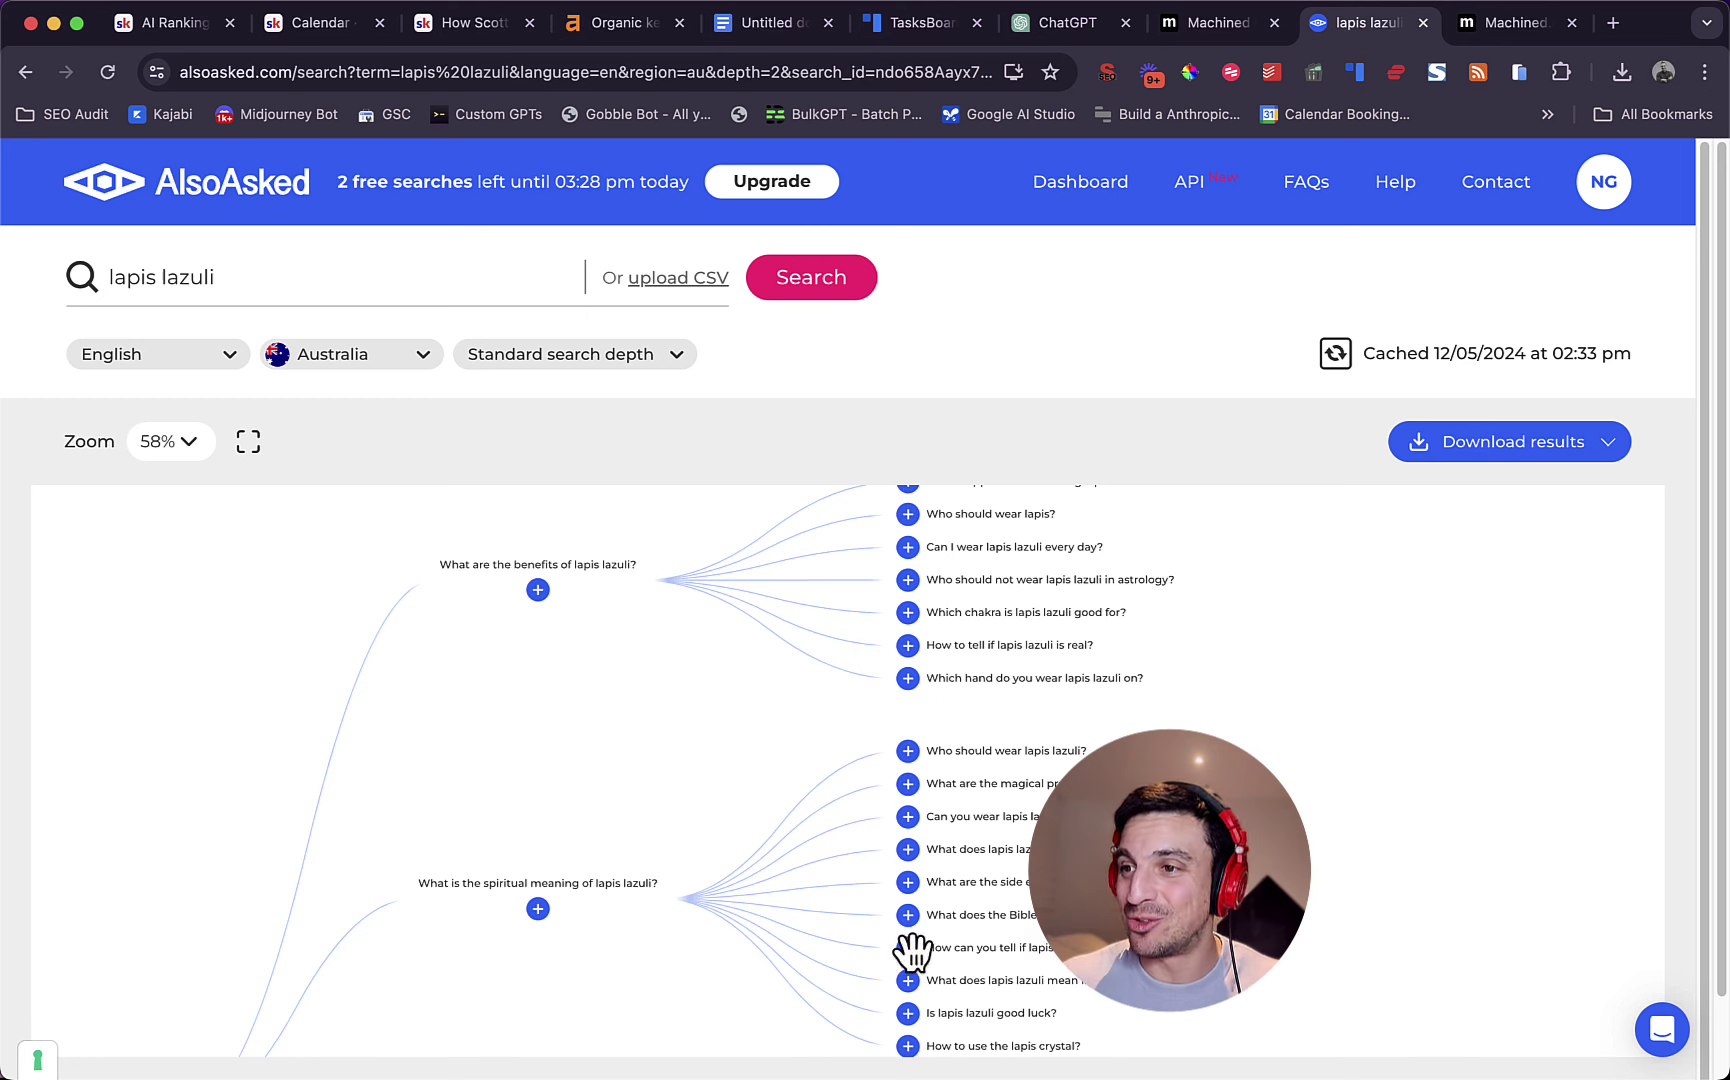
click(1533, 462)
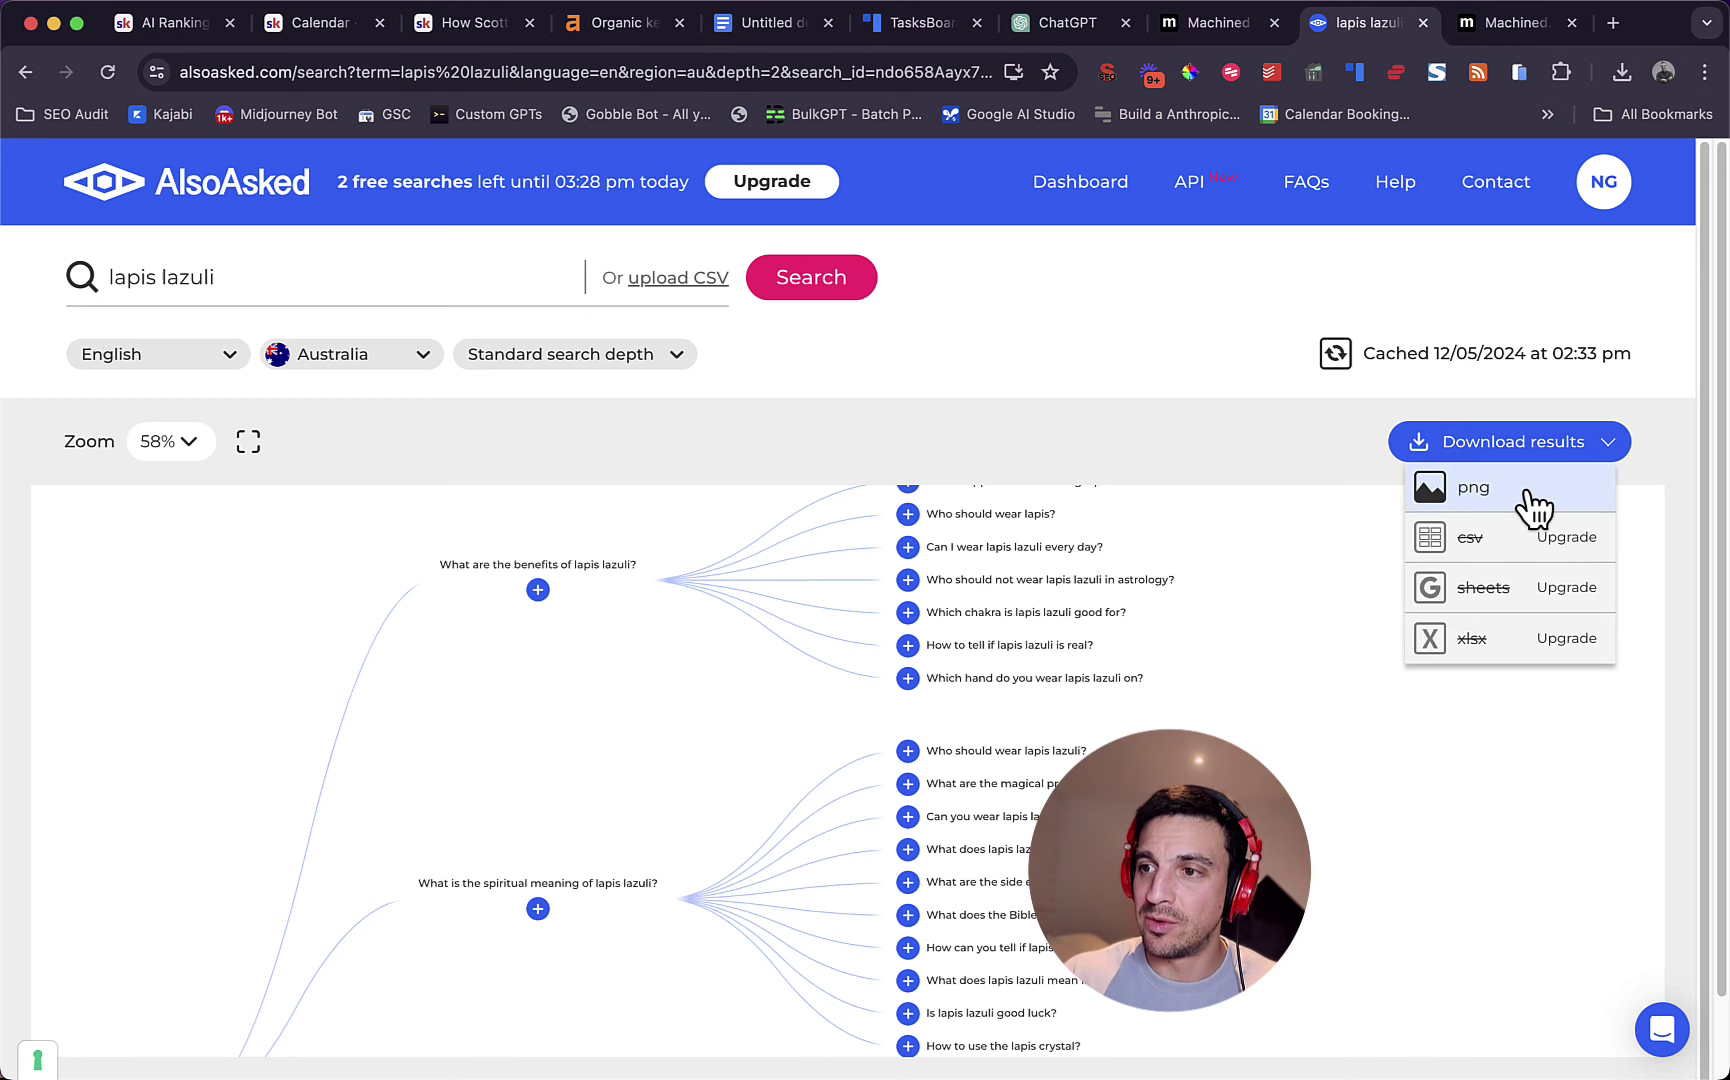
click(1534, 495)
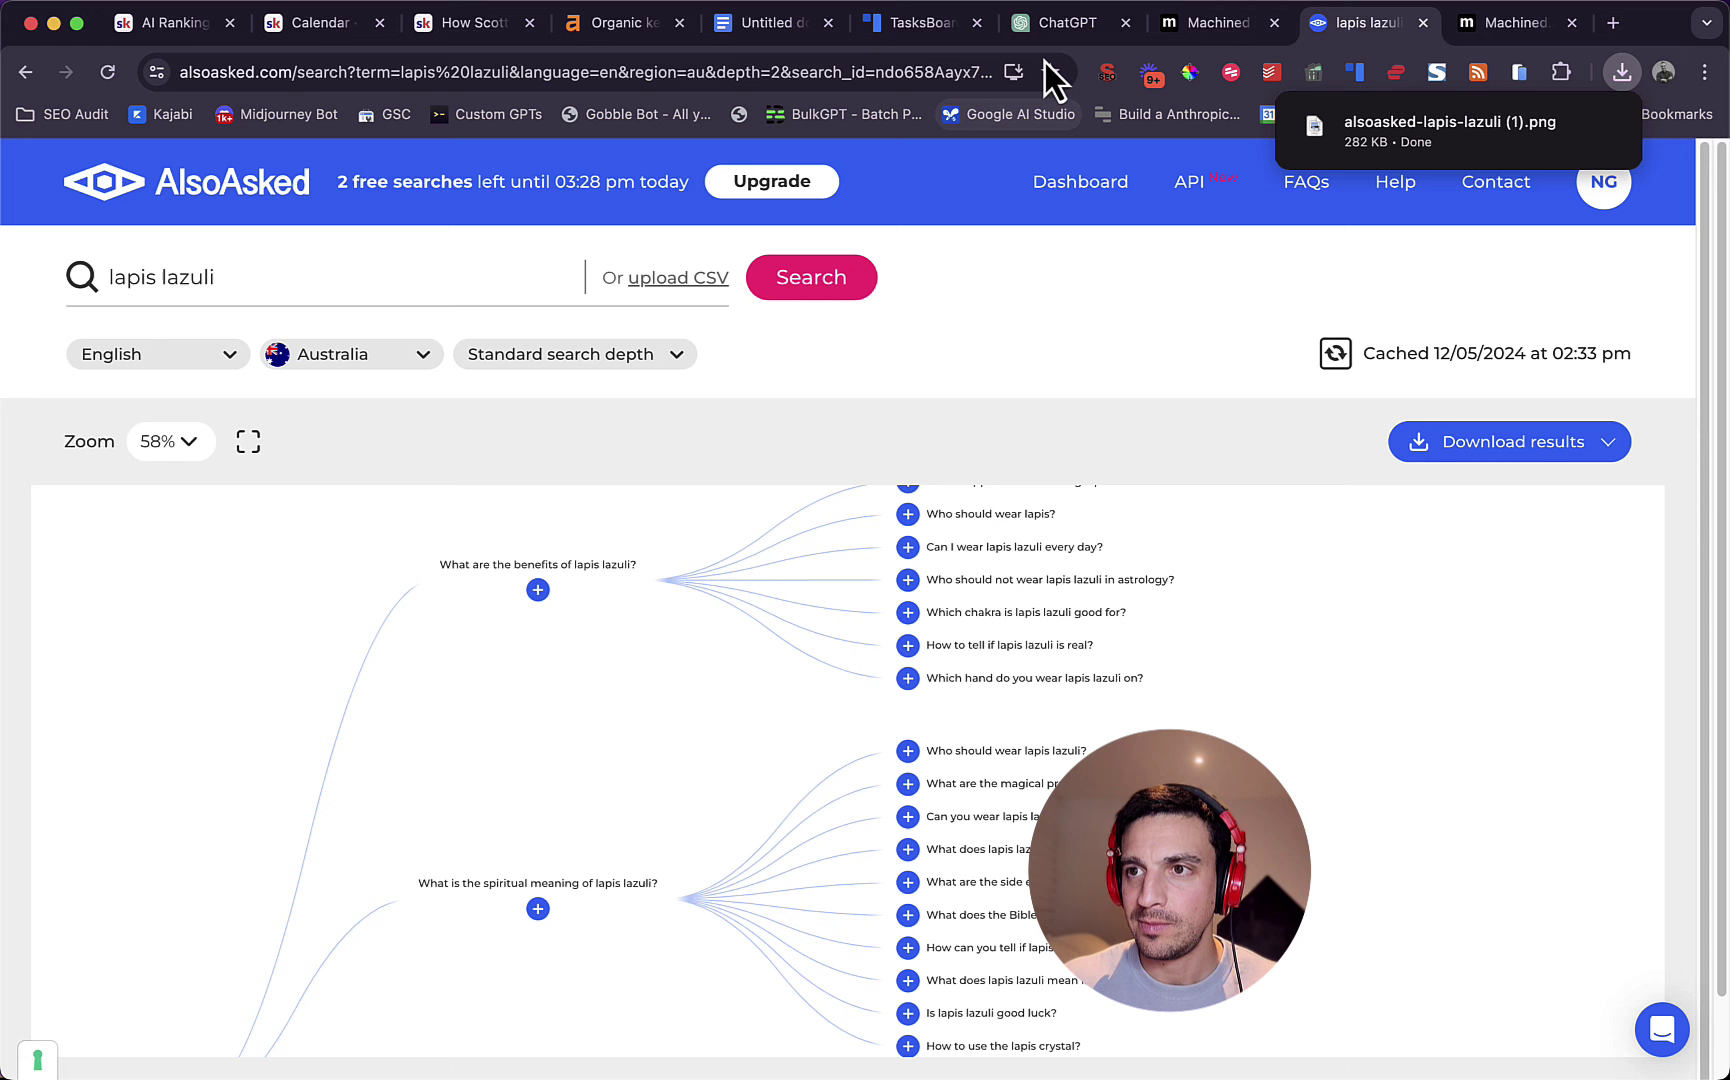
- In ChatGPT, attach the lapis lazuli map PNG and send the prompt pairing questions with keywords
click(1053, 27)
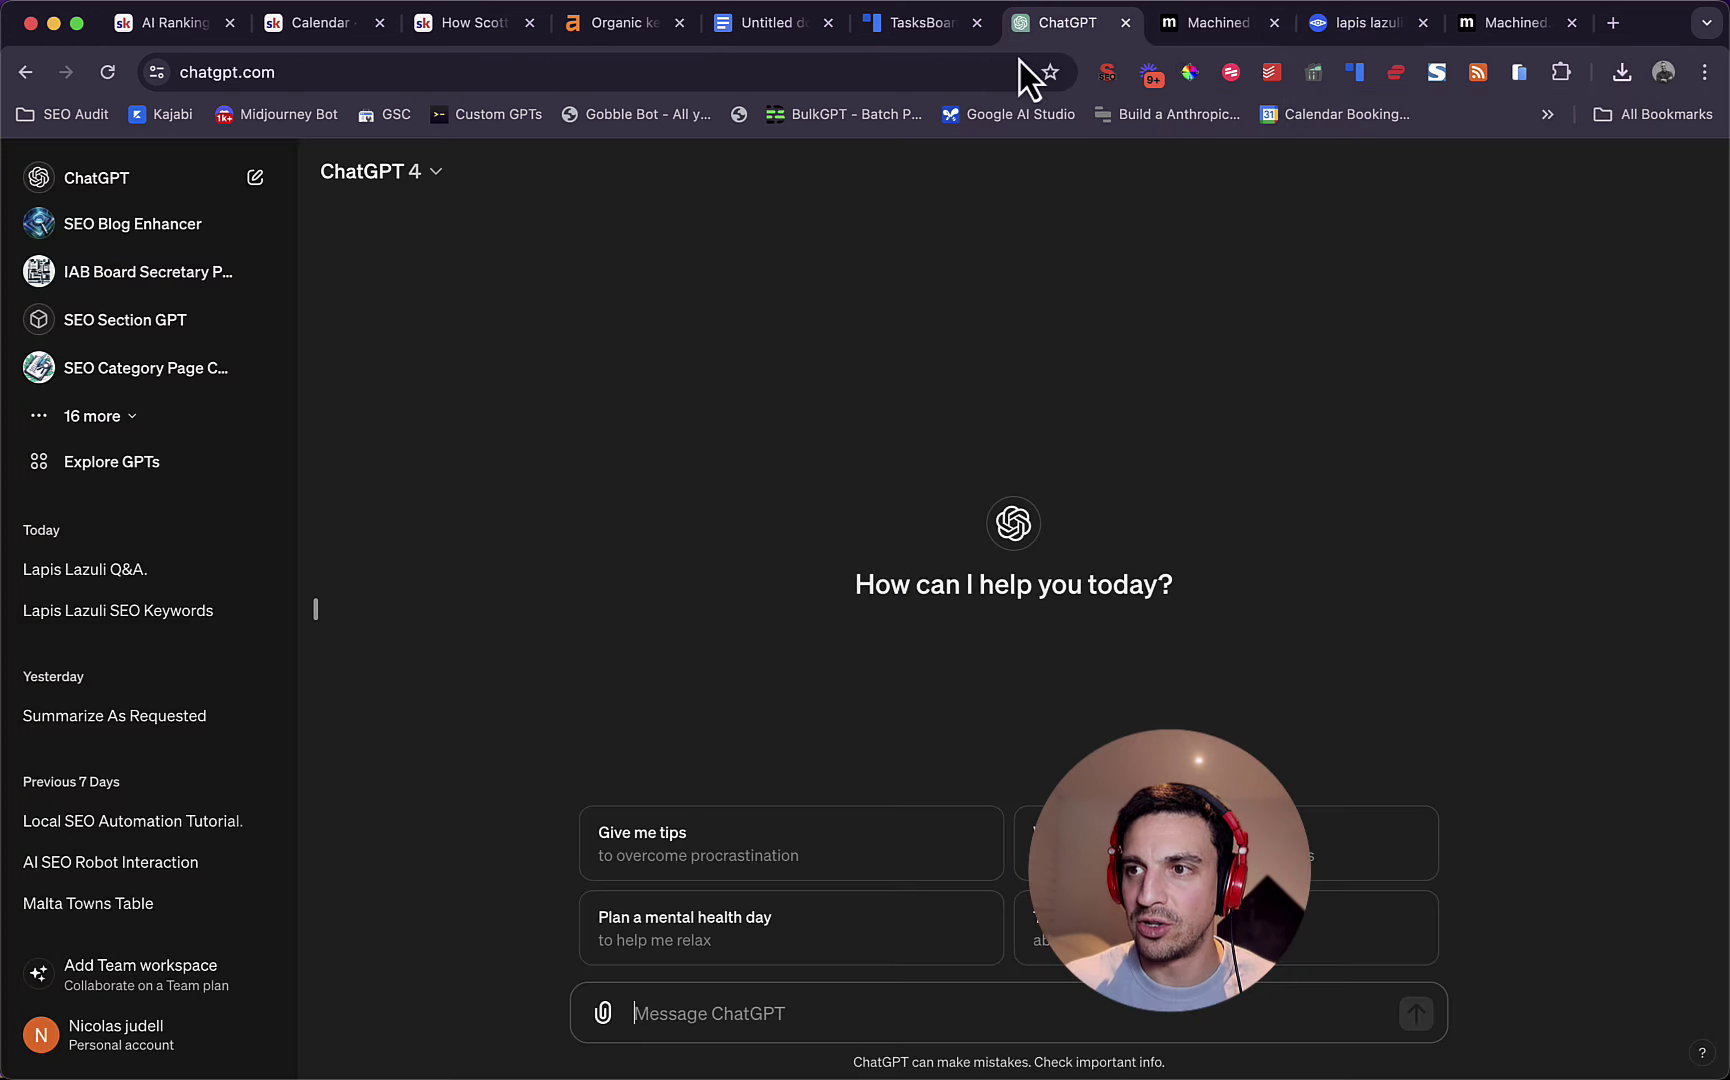
click(1618, 74)
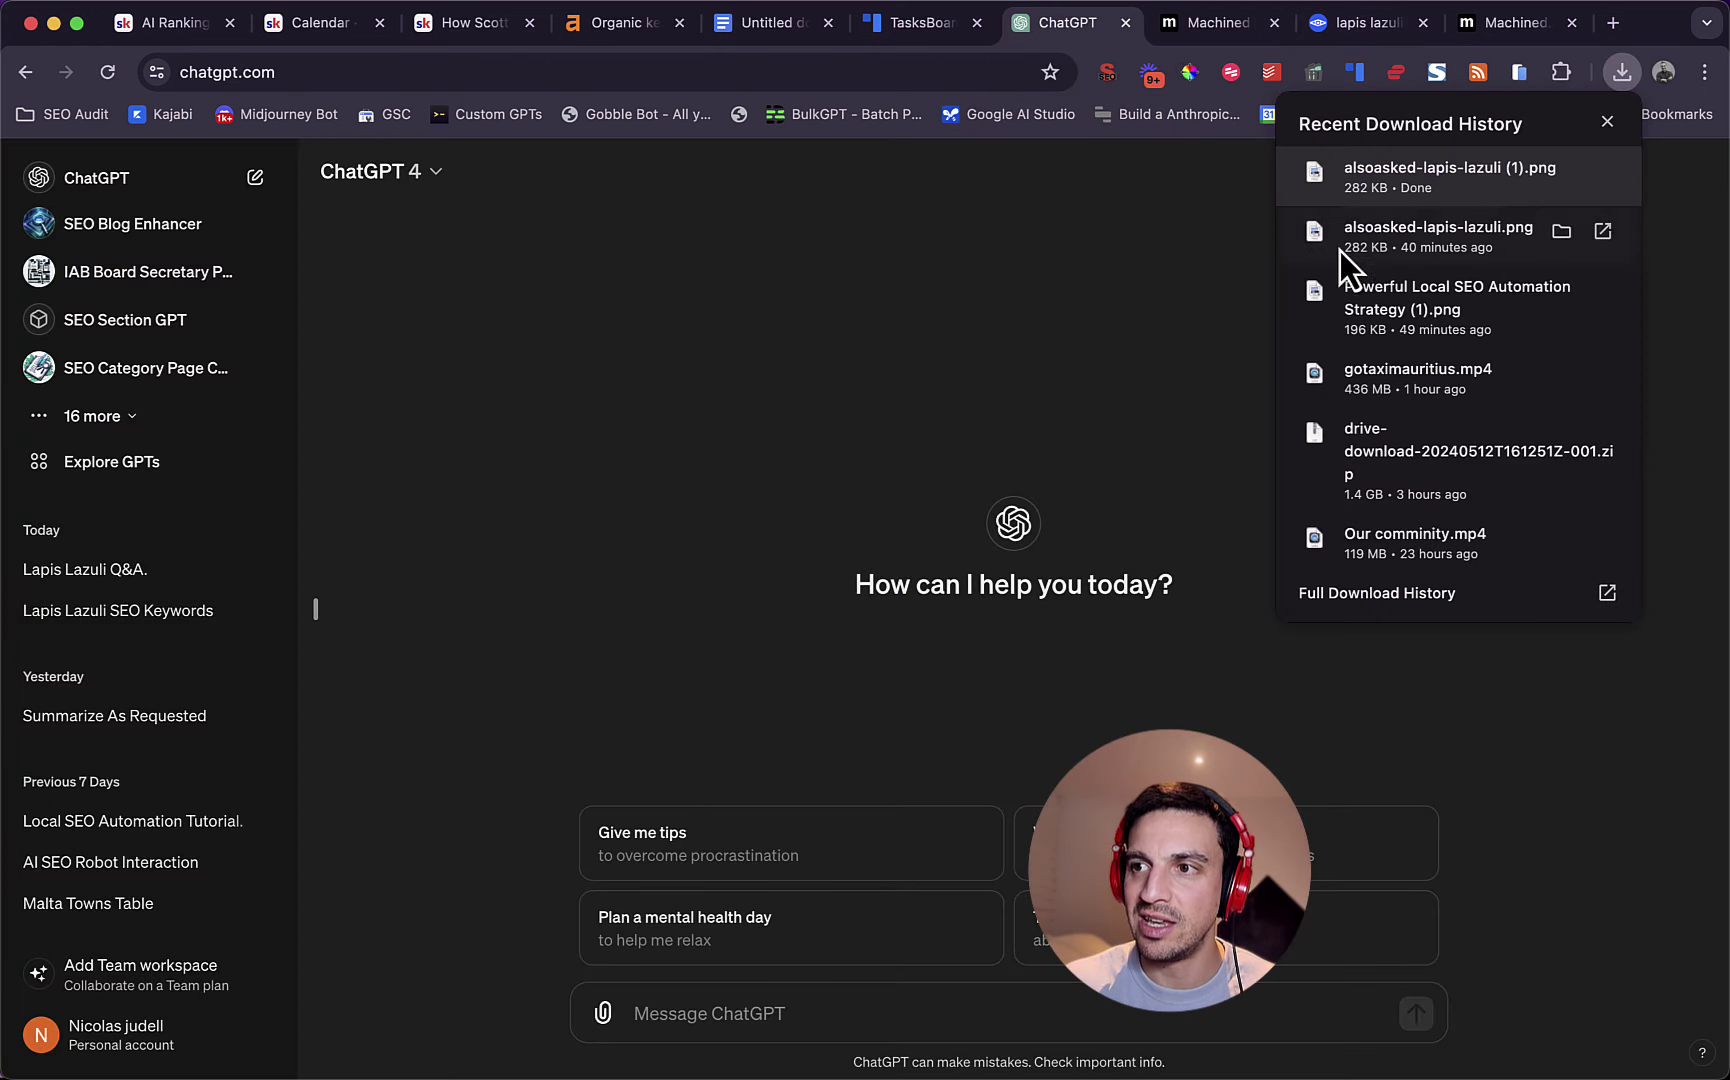
drag(1361, 274, 1027, 668)
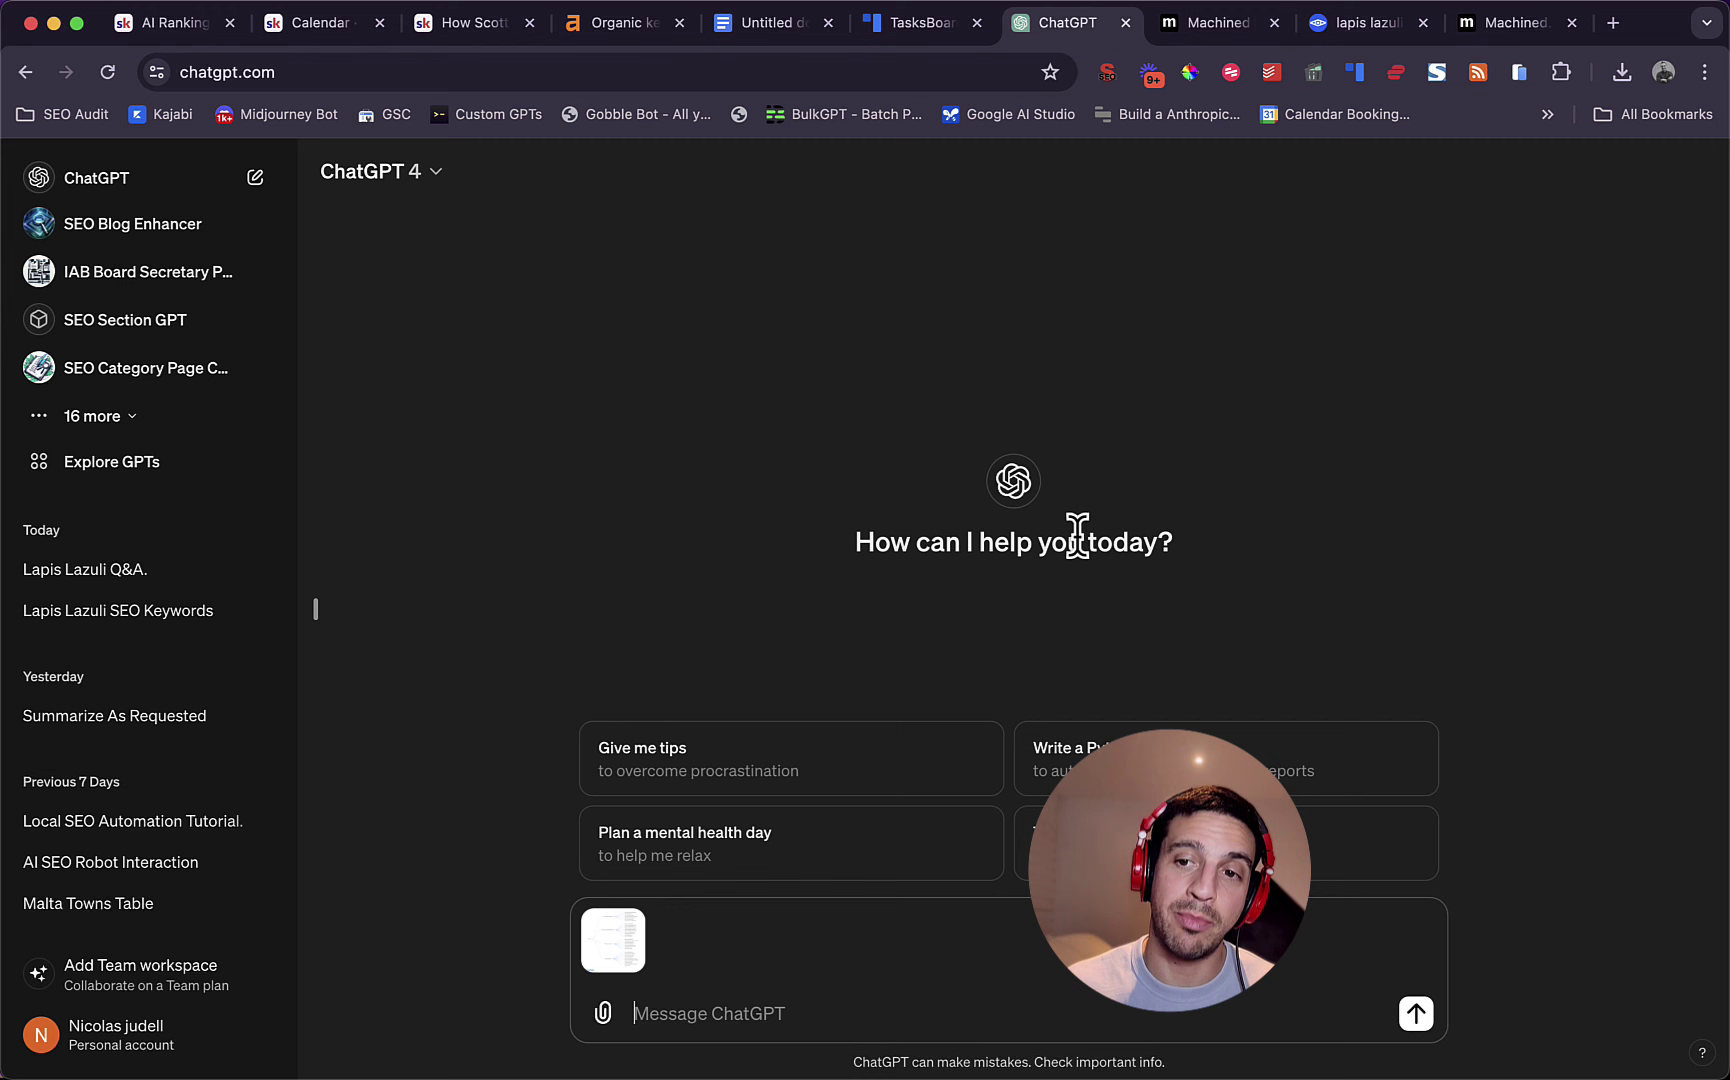
key(super+v)
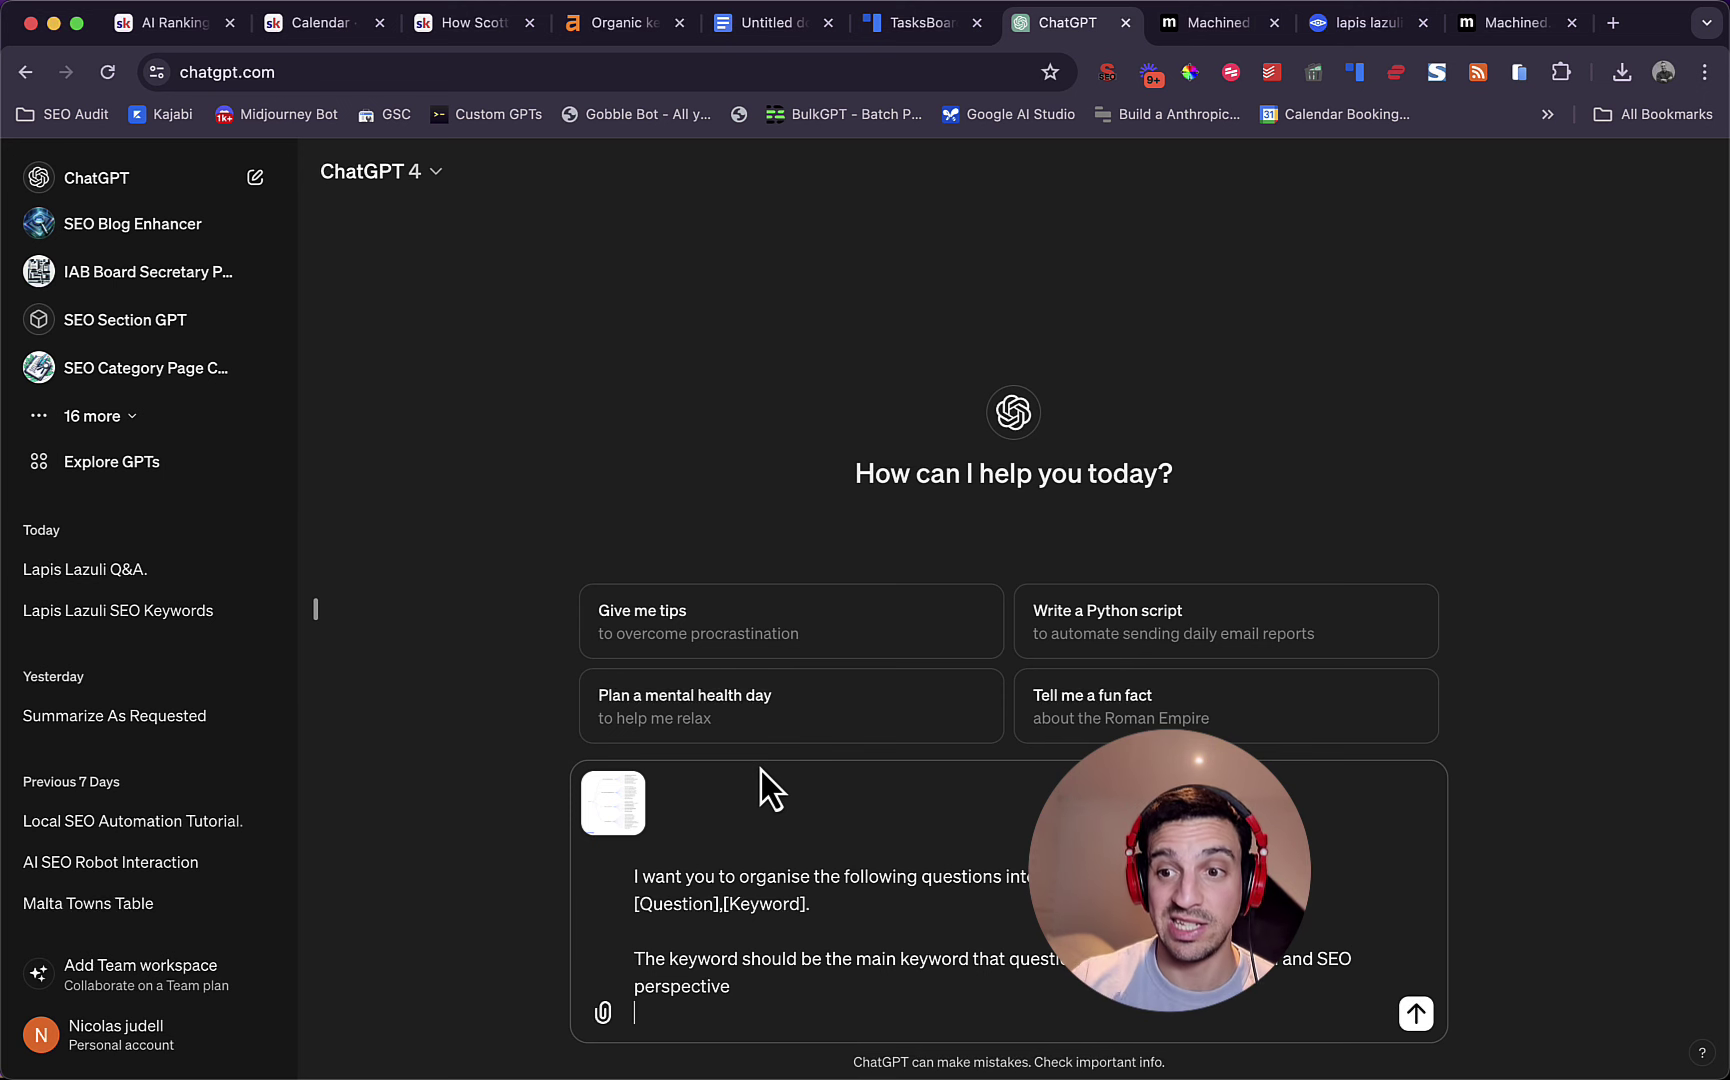
key(Return)
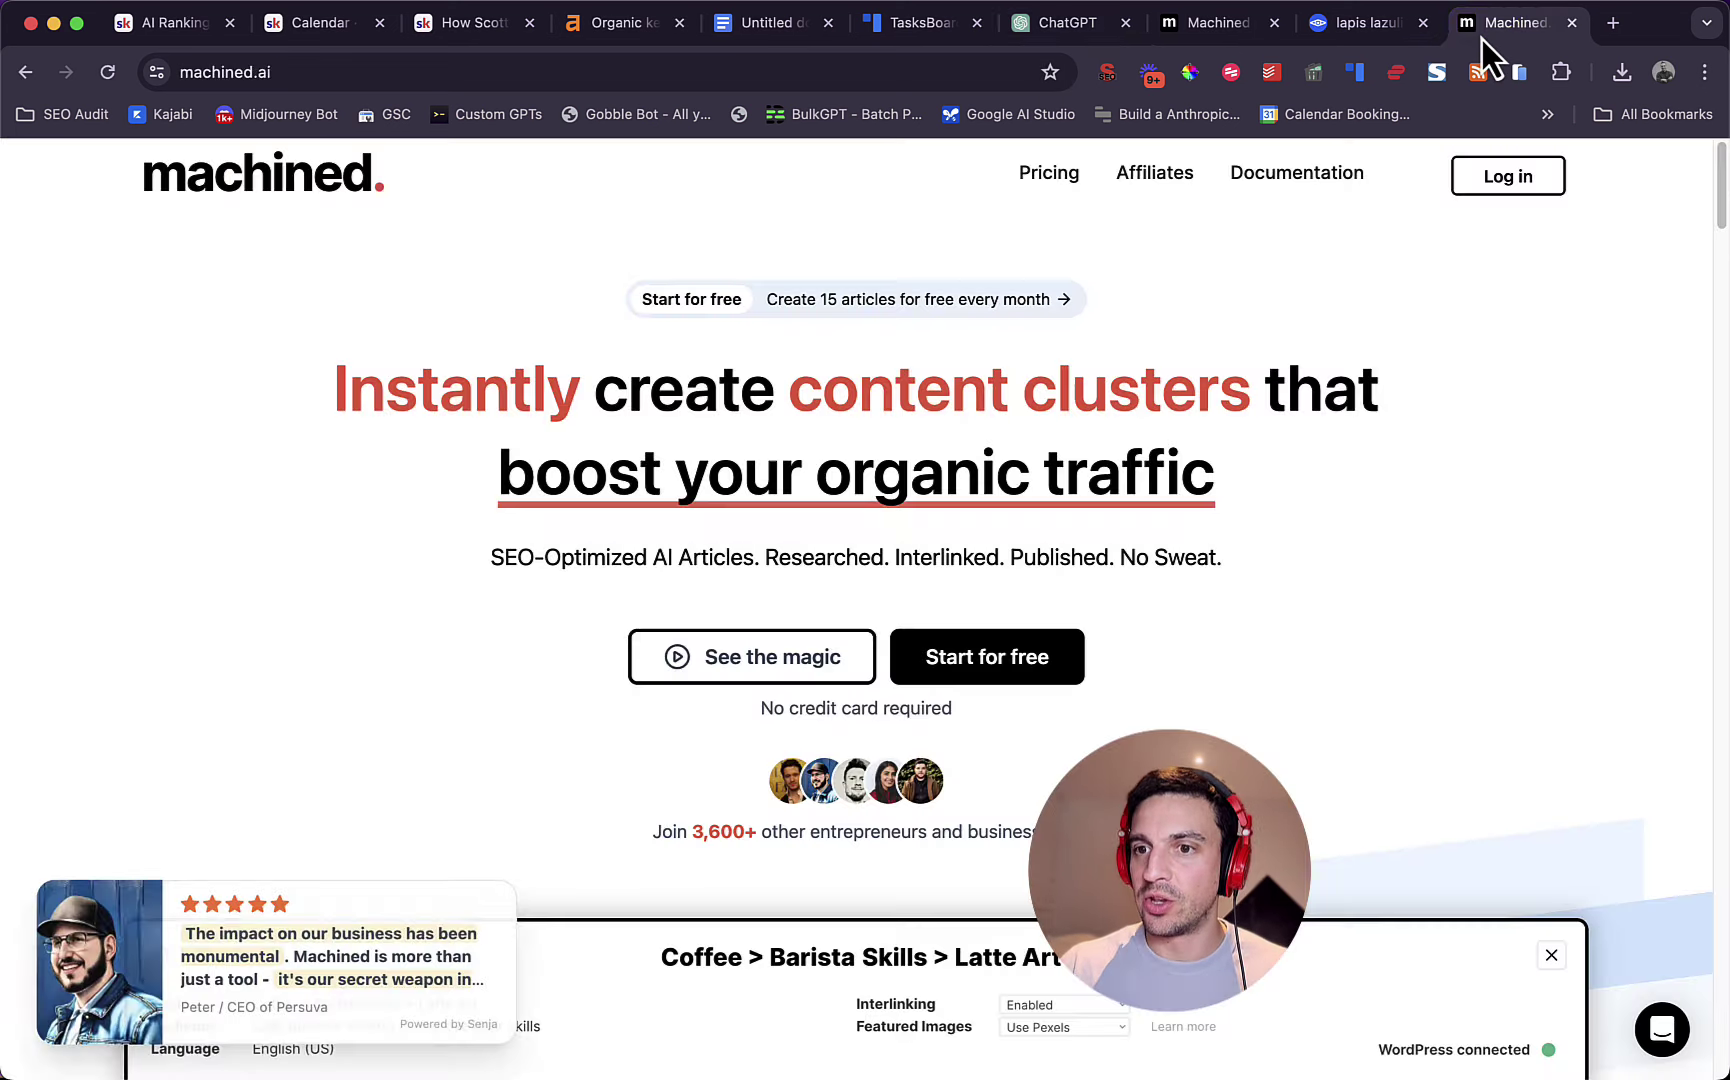
click(1480, 40)
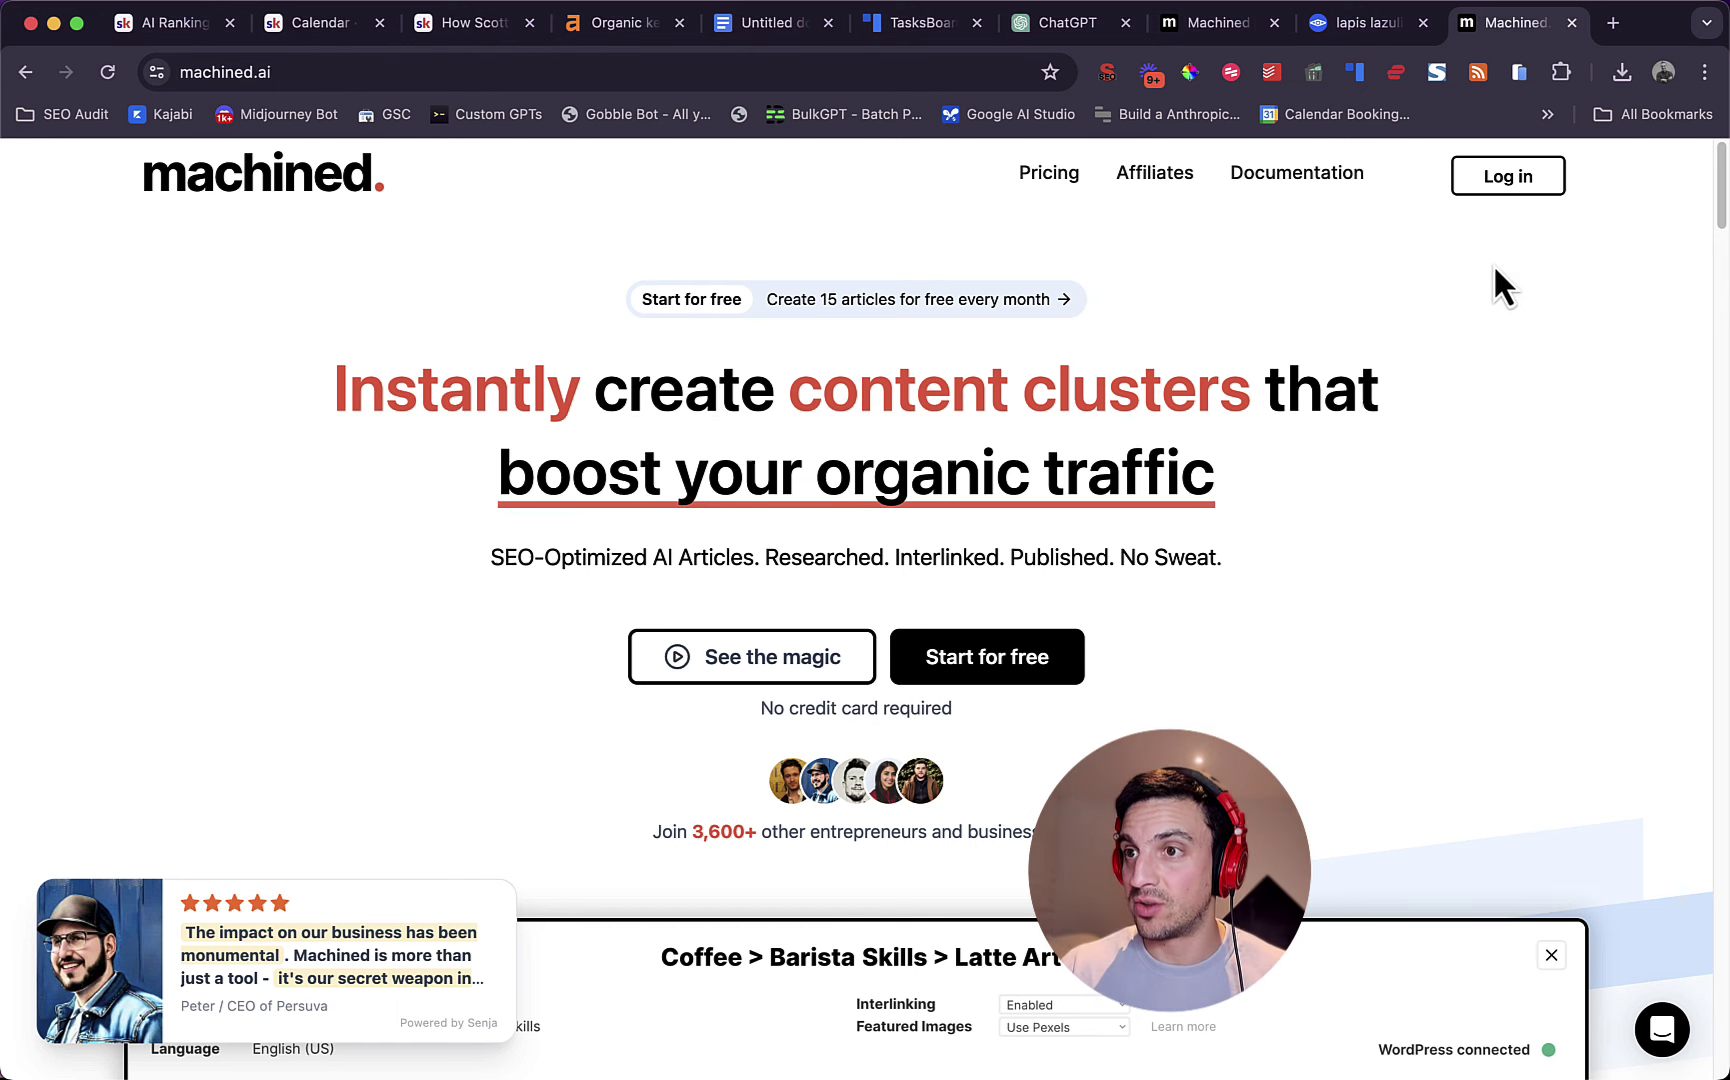
- Open Machined's Clusters page, topped by the 'Jewellery > accessories > lapis lazuli' cluster among 66
click(1200, 26)
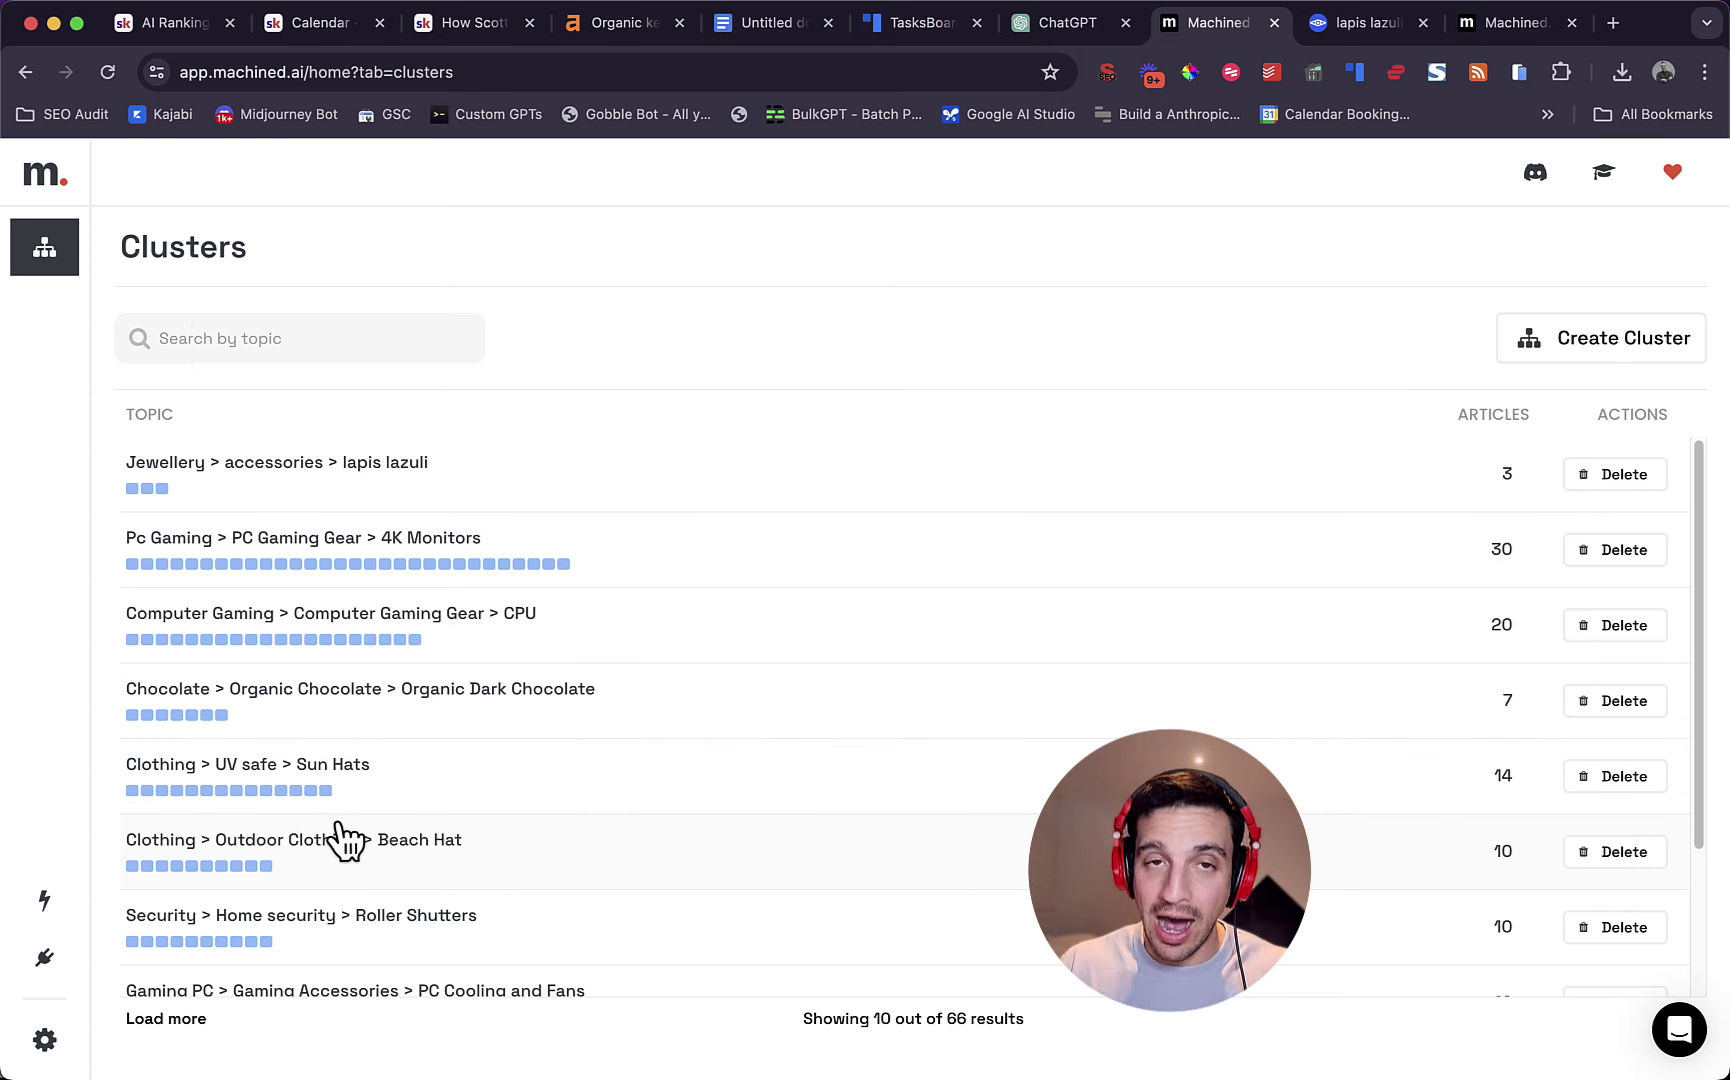
scroll(310, 760, down, 1)
scroll(335, 780, up, 1)
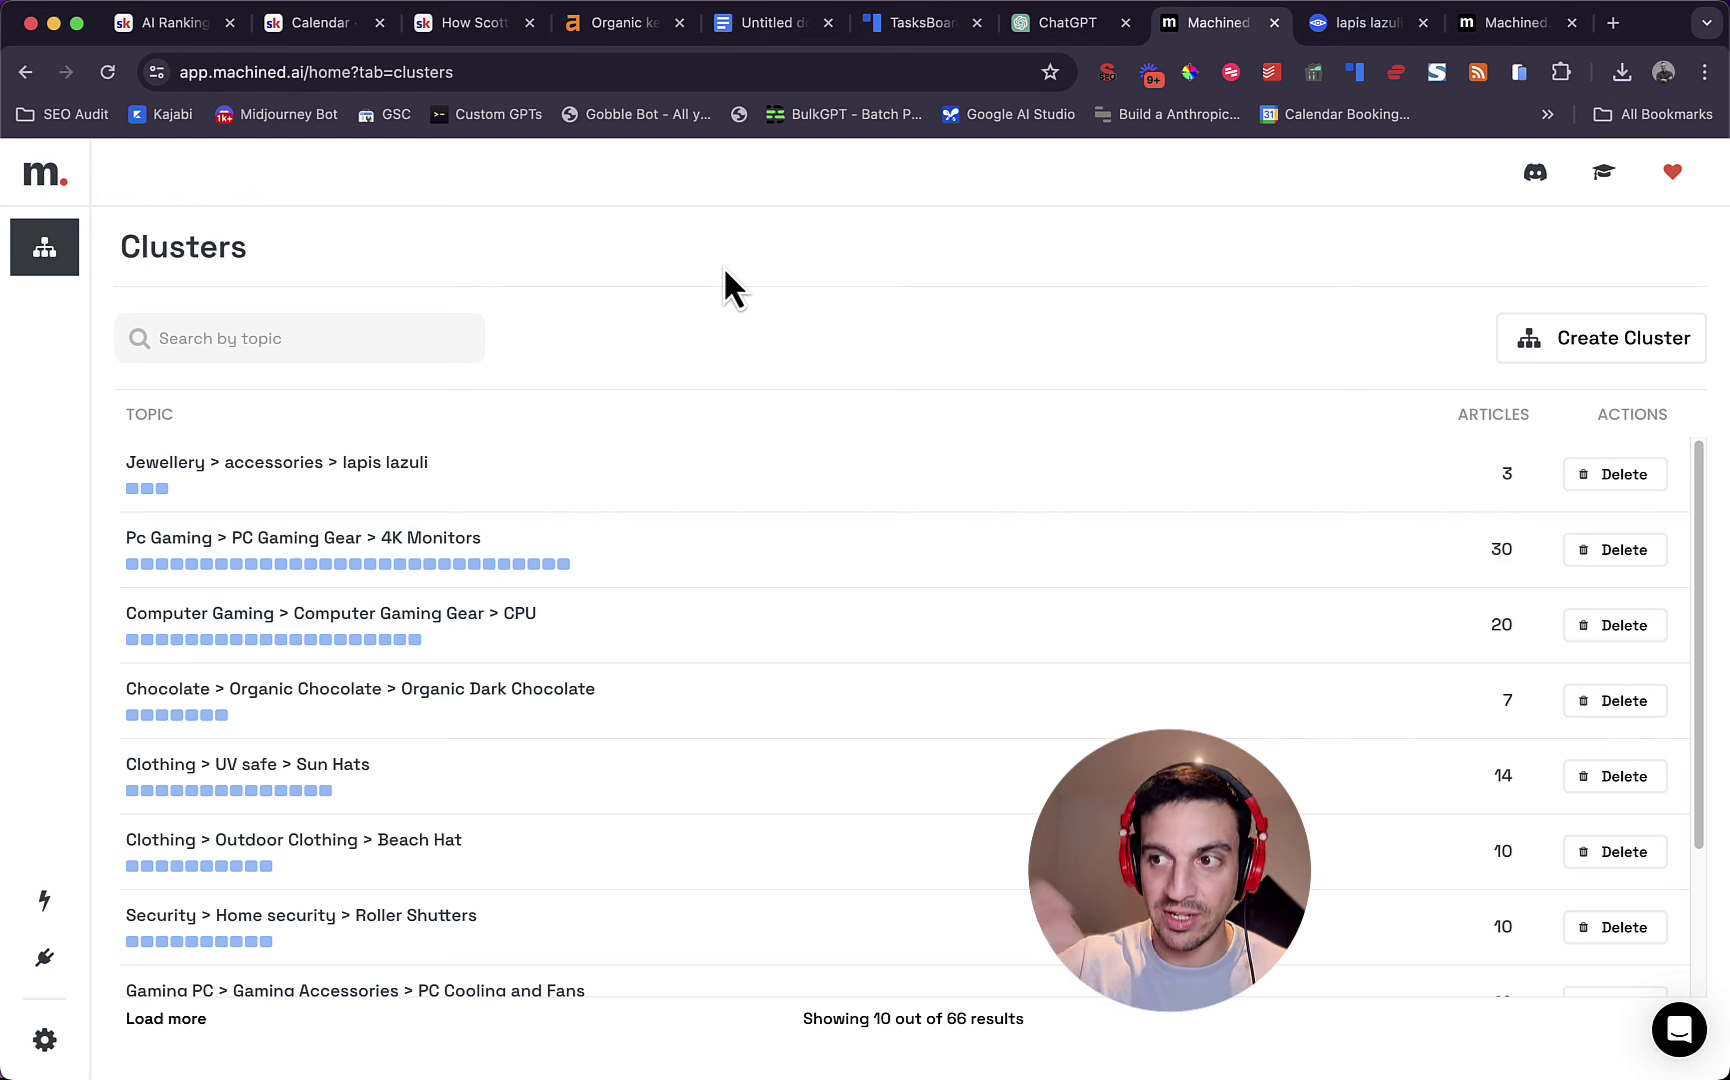
- Start a new cluster with topic fashion > jewellery > Lapis Lazuli and a women 25+ audience
click(1603, 355)
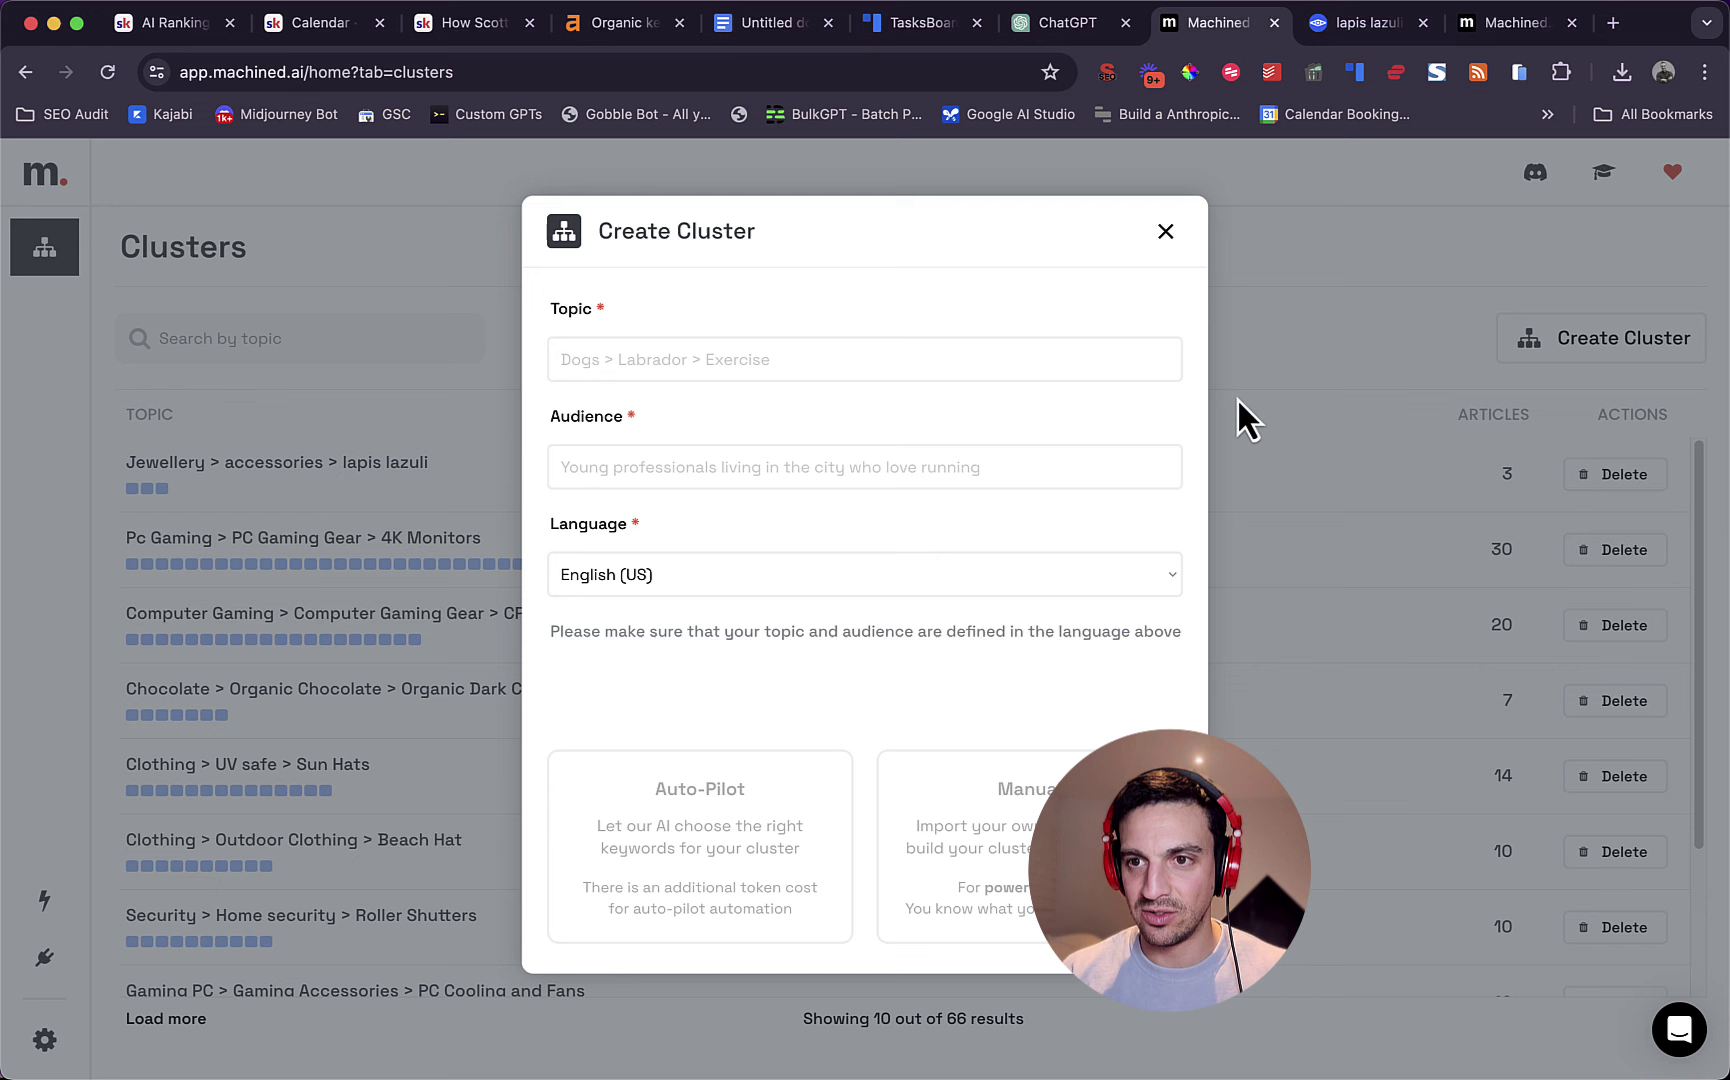
click(1043, 355)
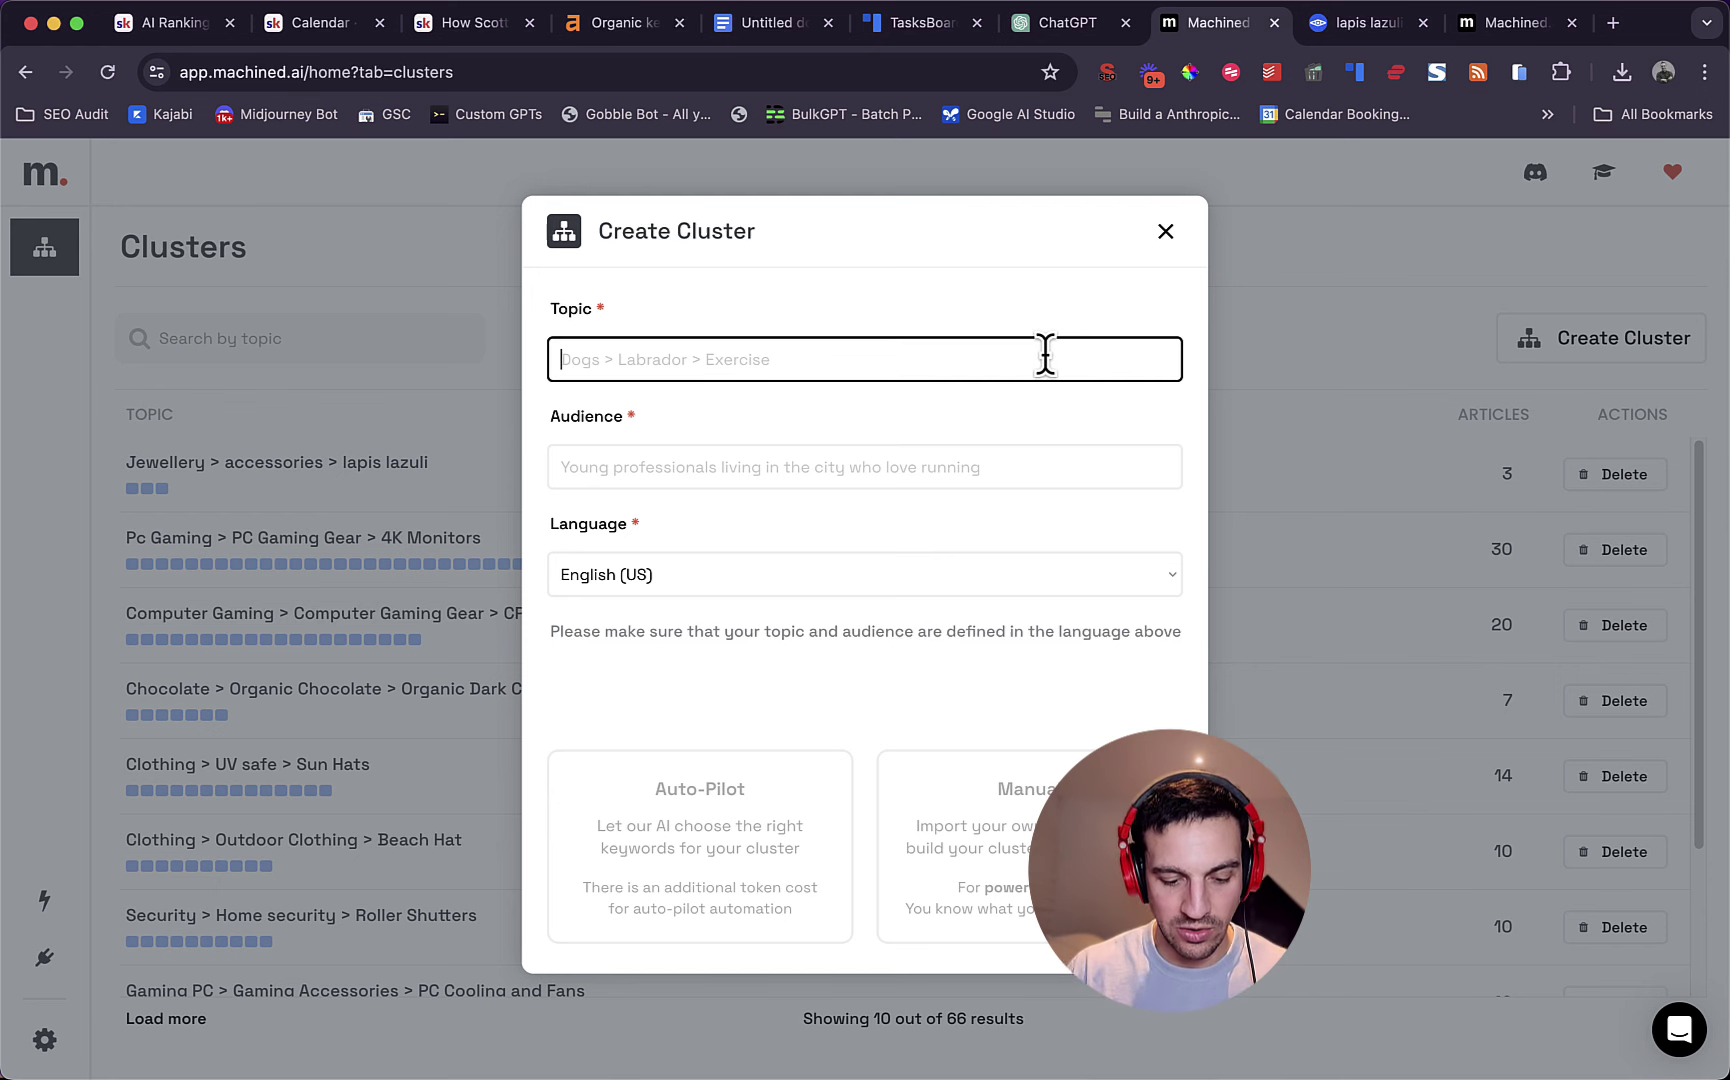
text(G)
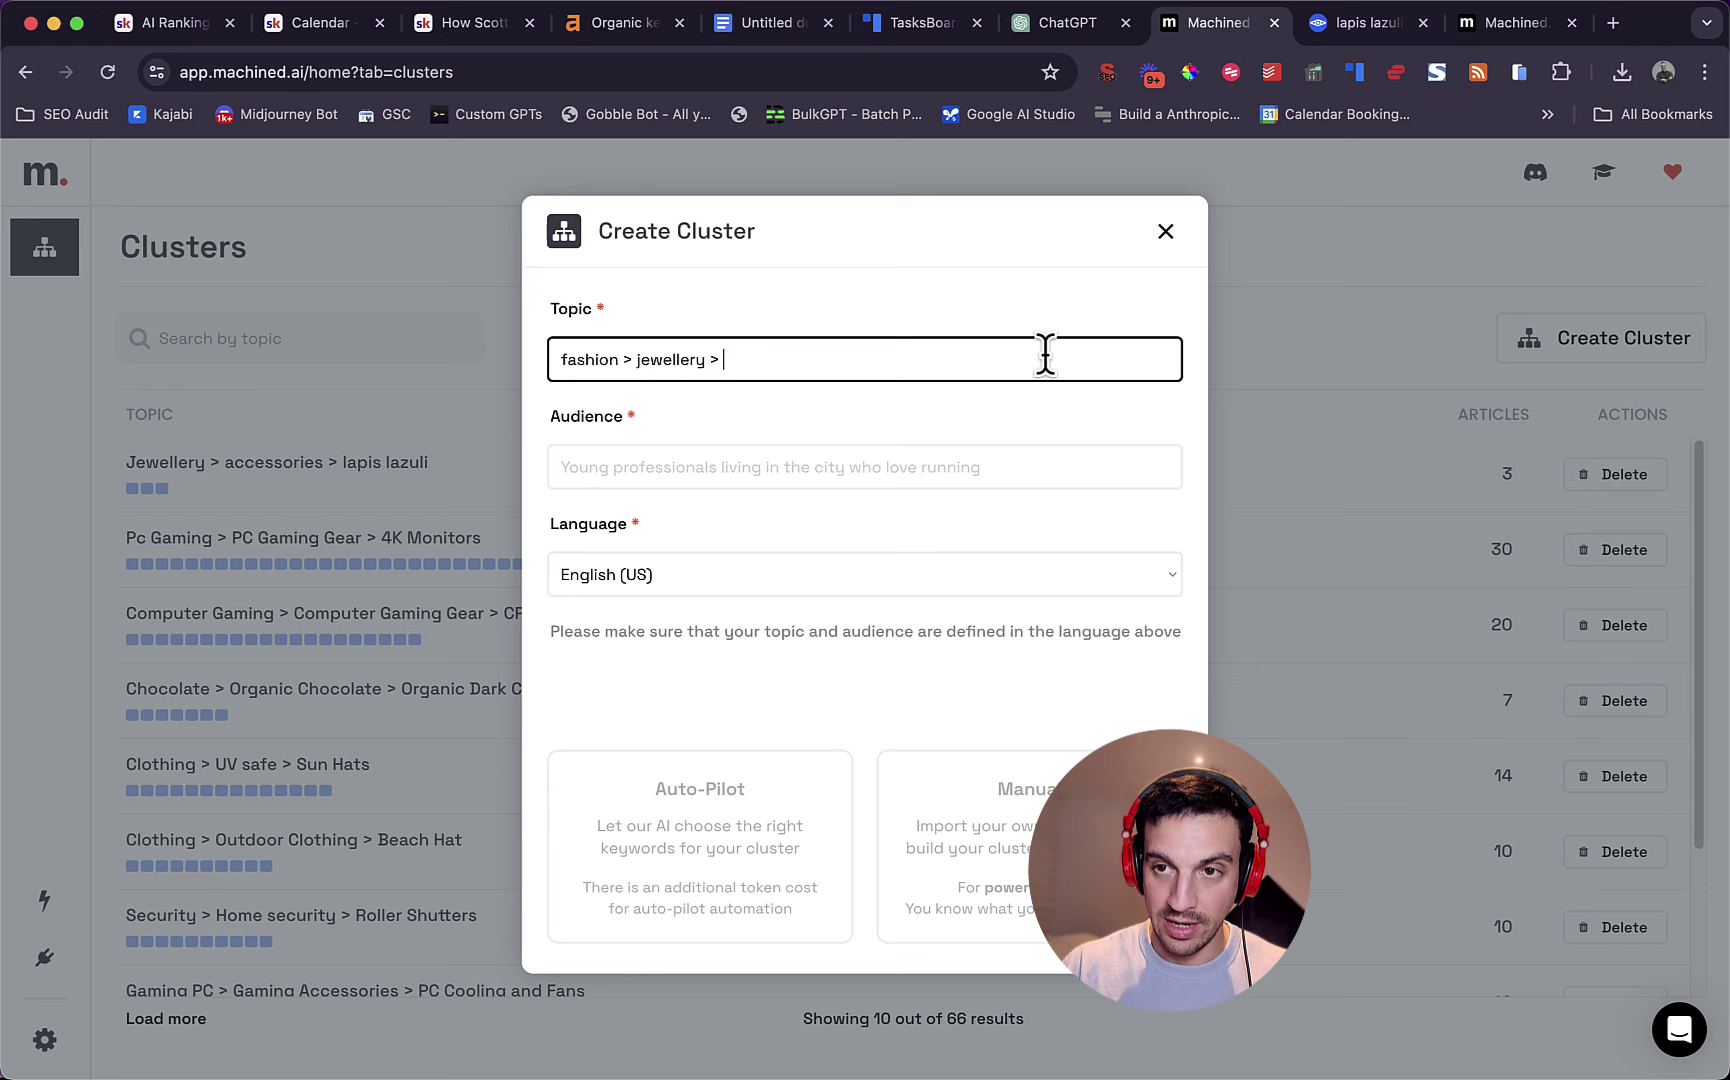
text(Lapis Lazuli)
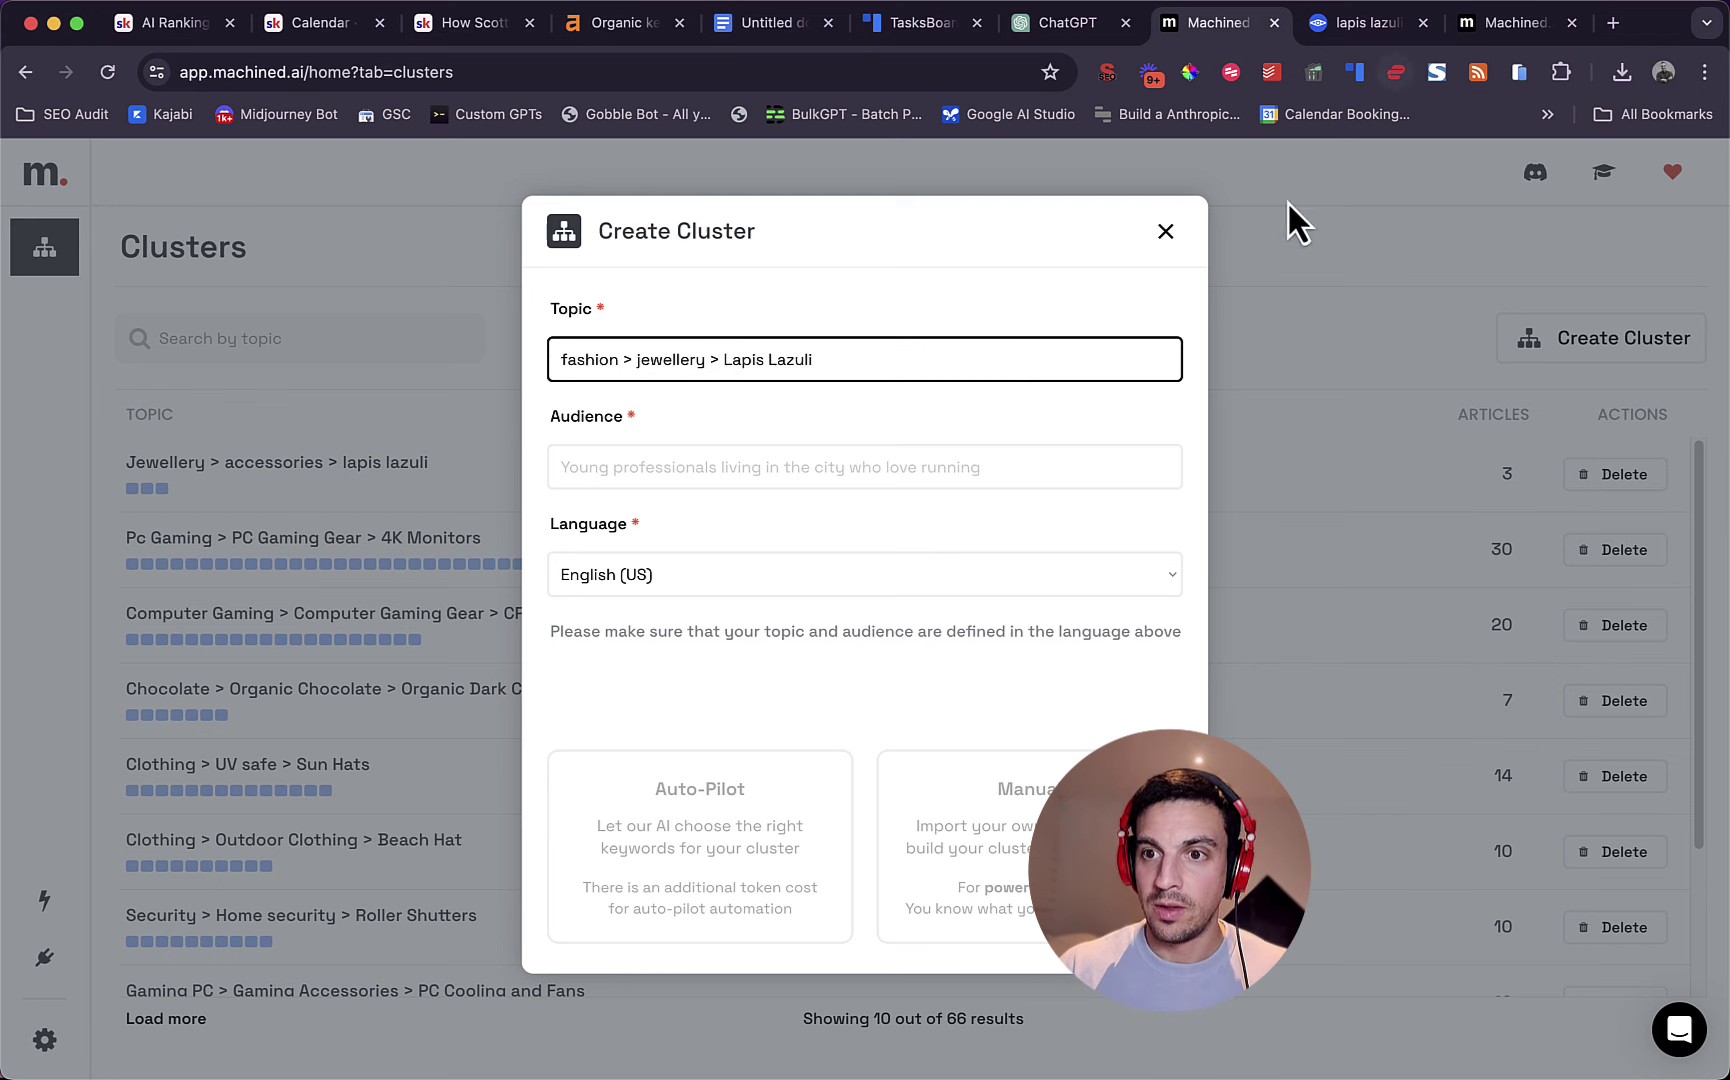
click(800, 468)
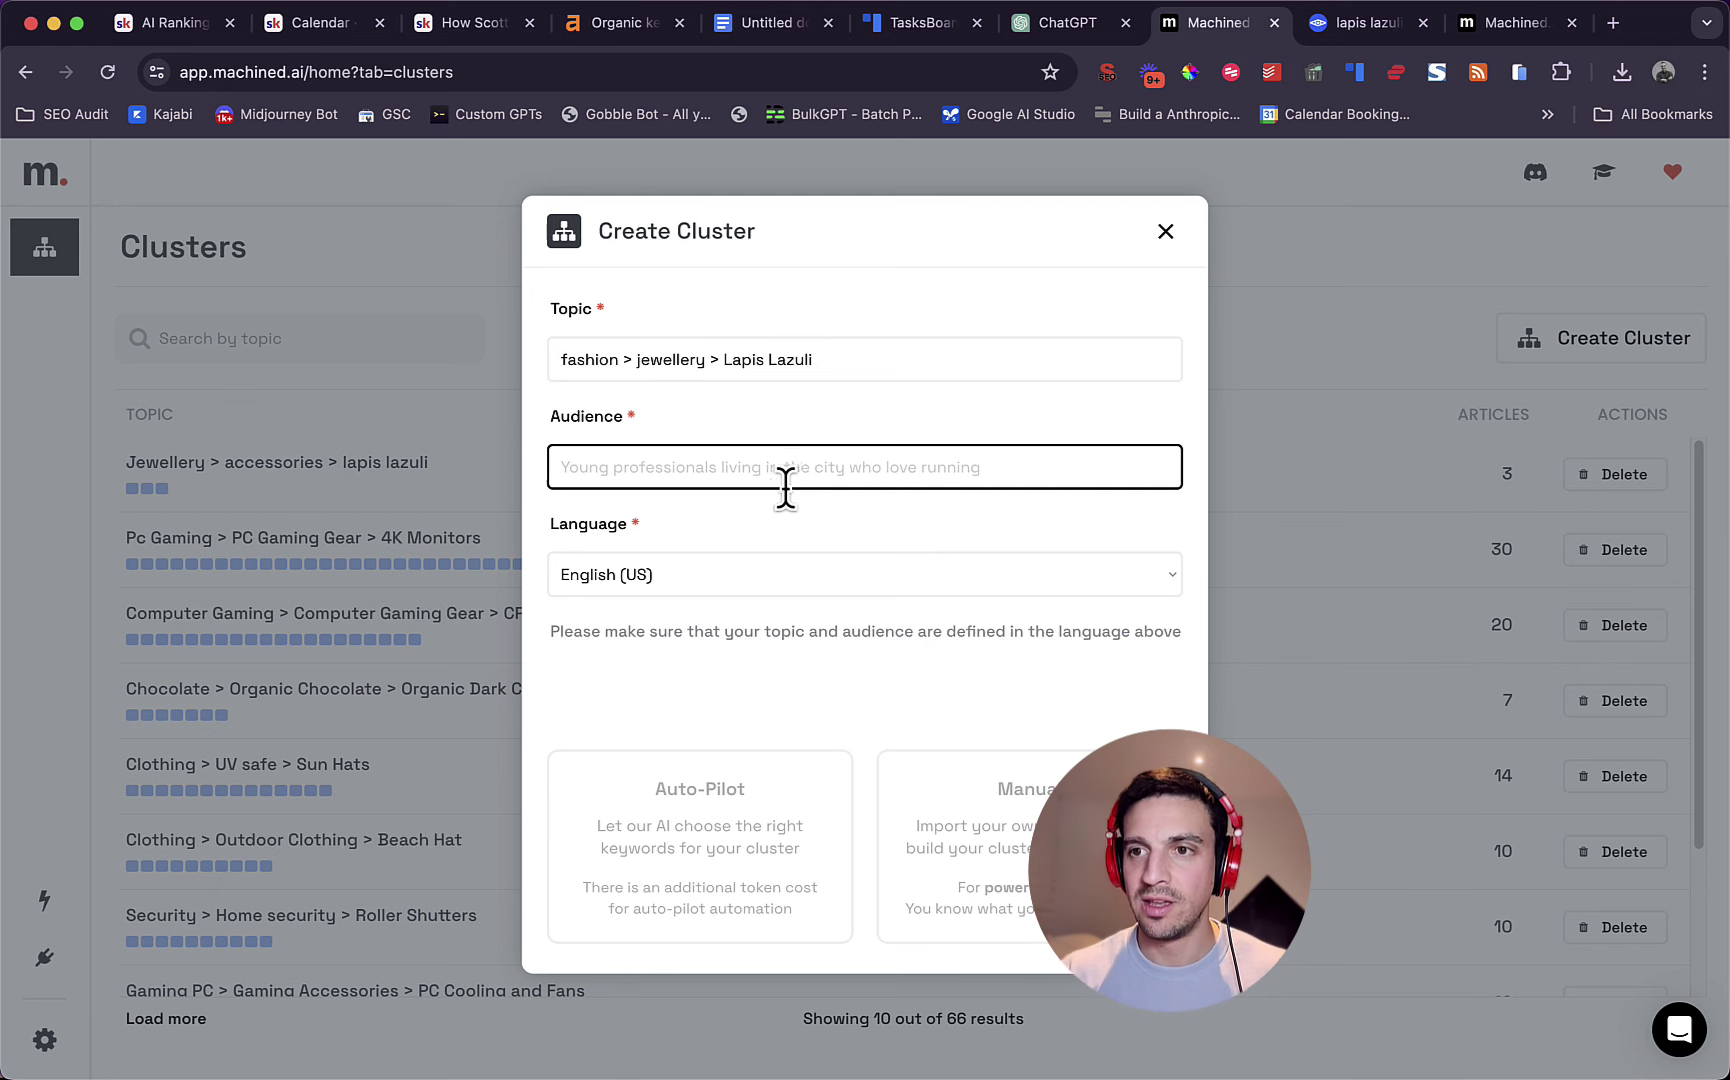
drag(853, 351, 720, 358)
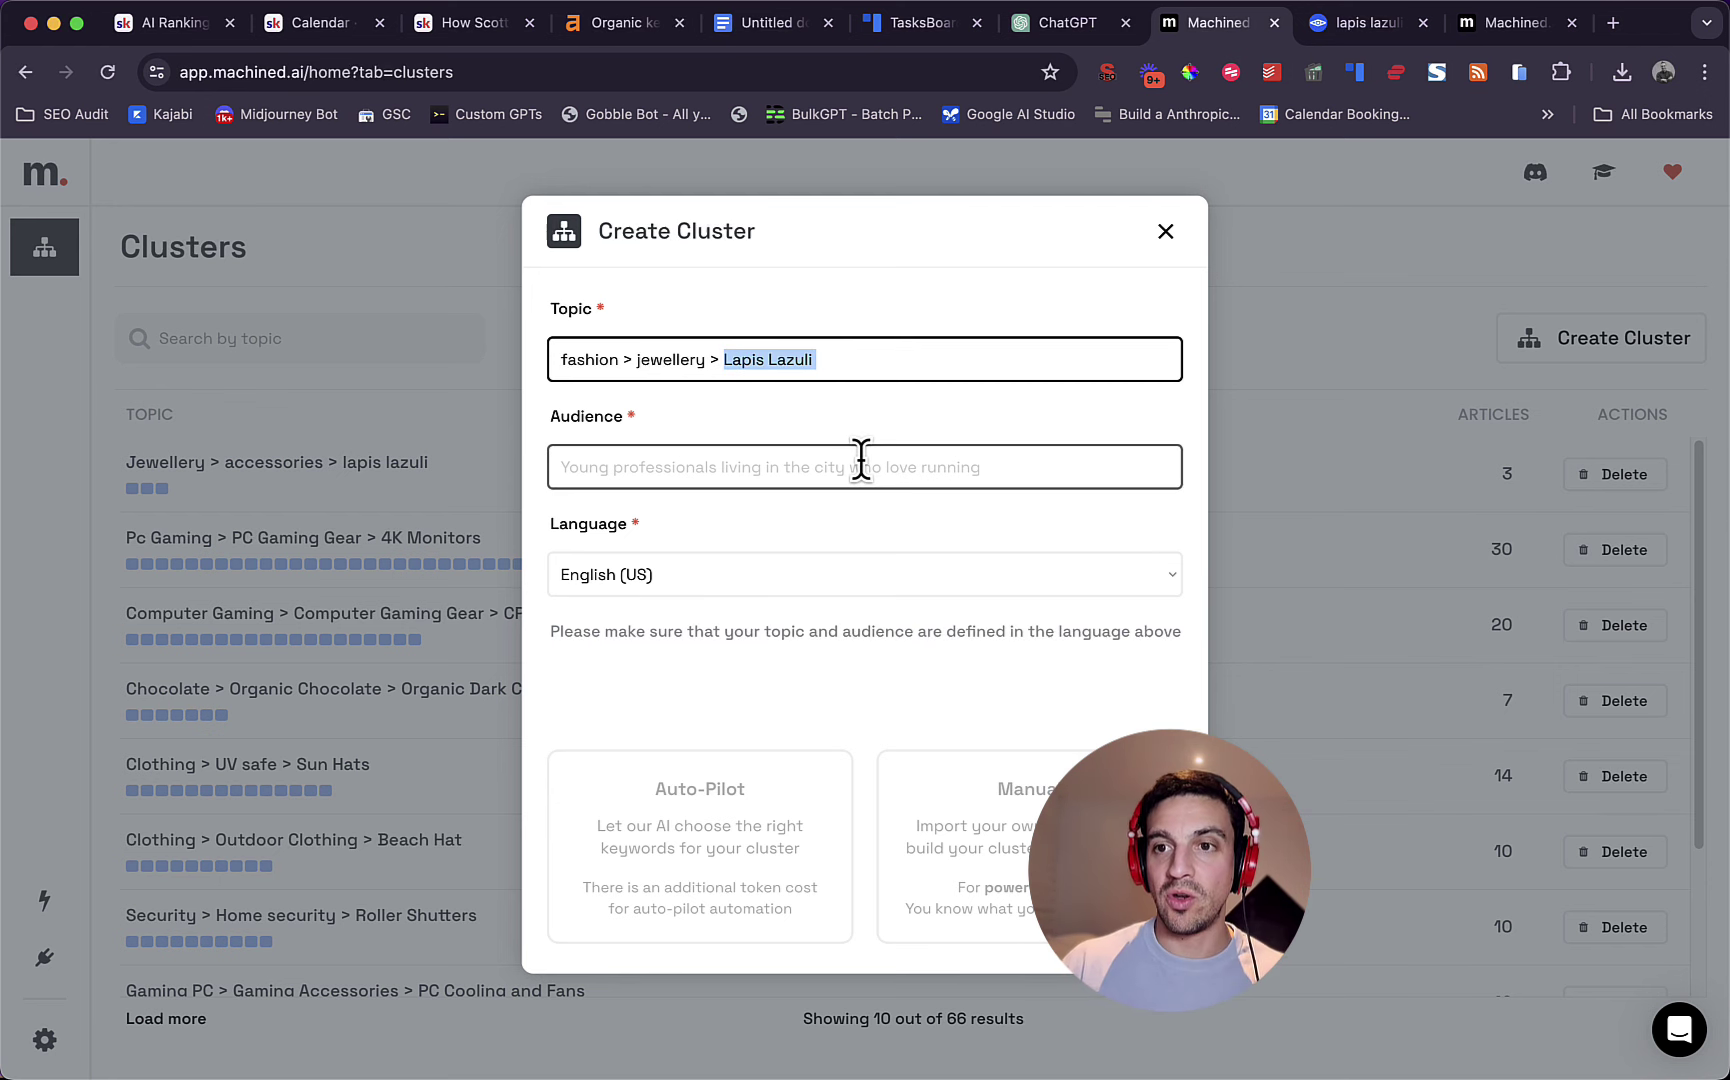
click(892, 468)
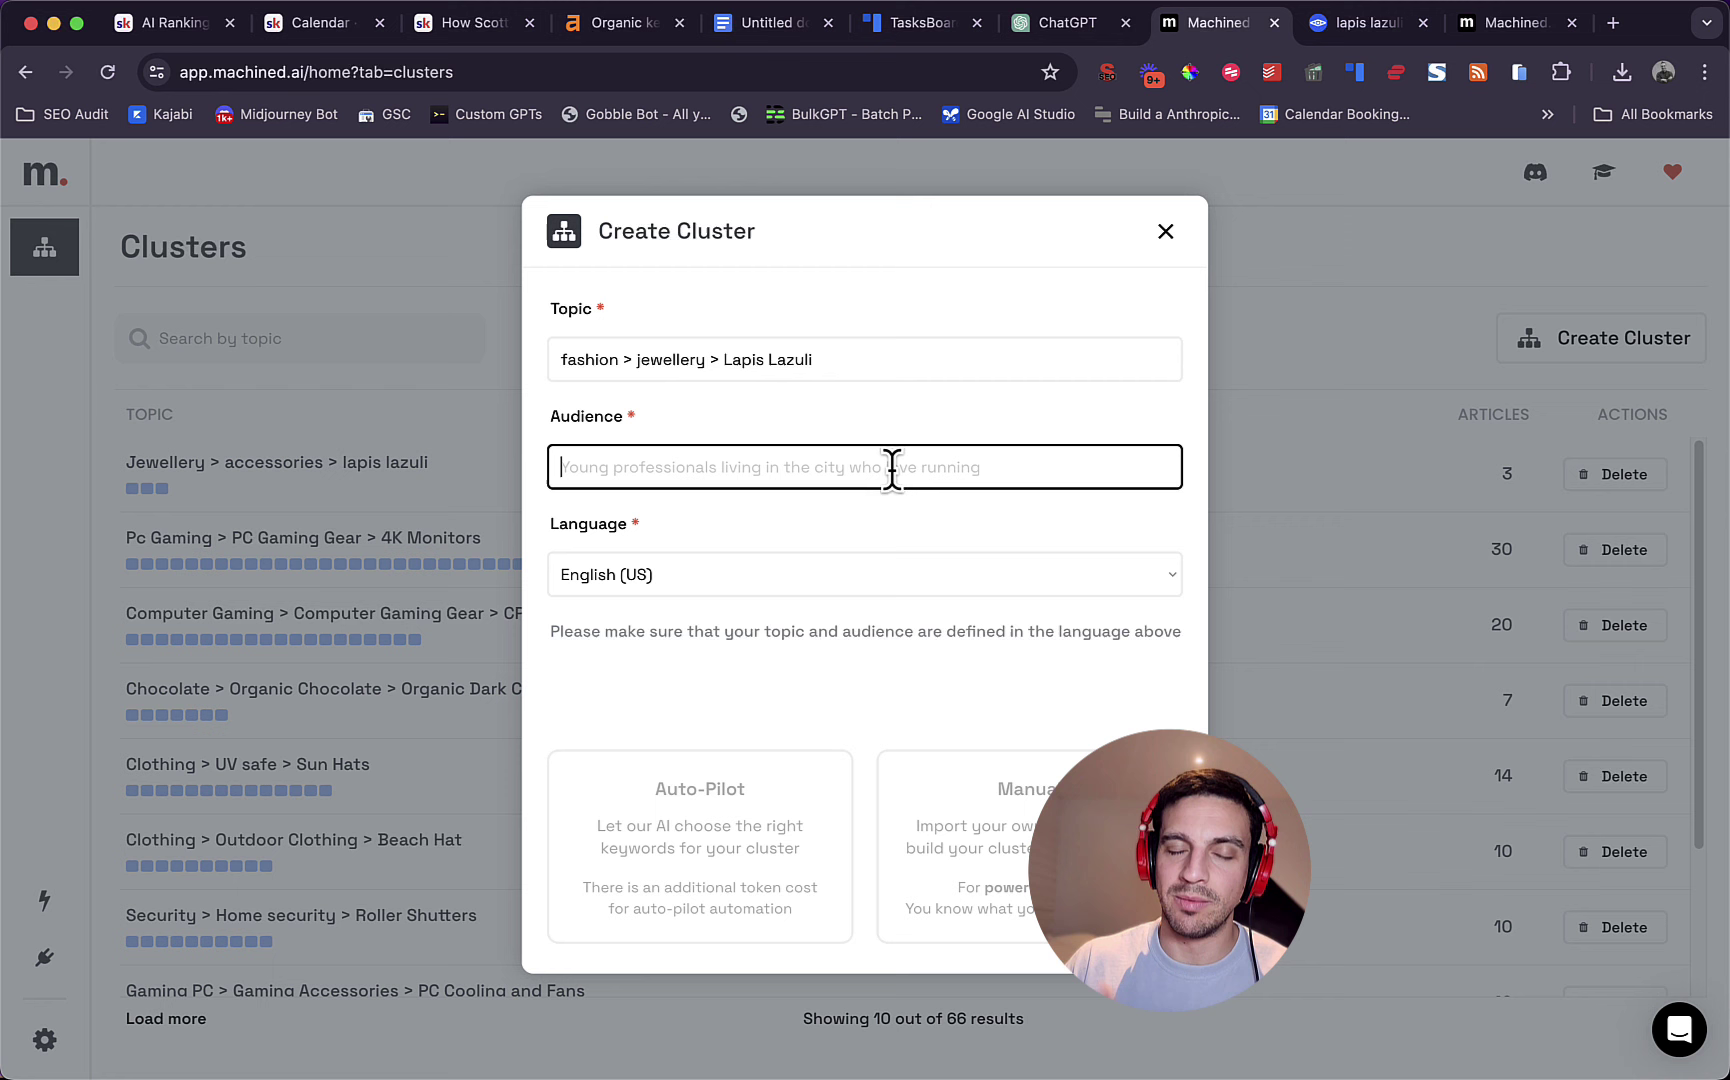
text(Women 25+ yrs that want to learn more about Lapis Lazuli)
click(916, 412)
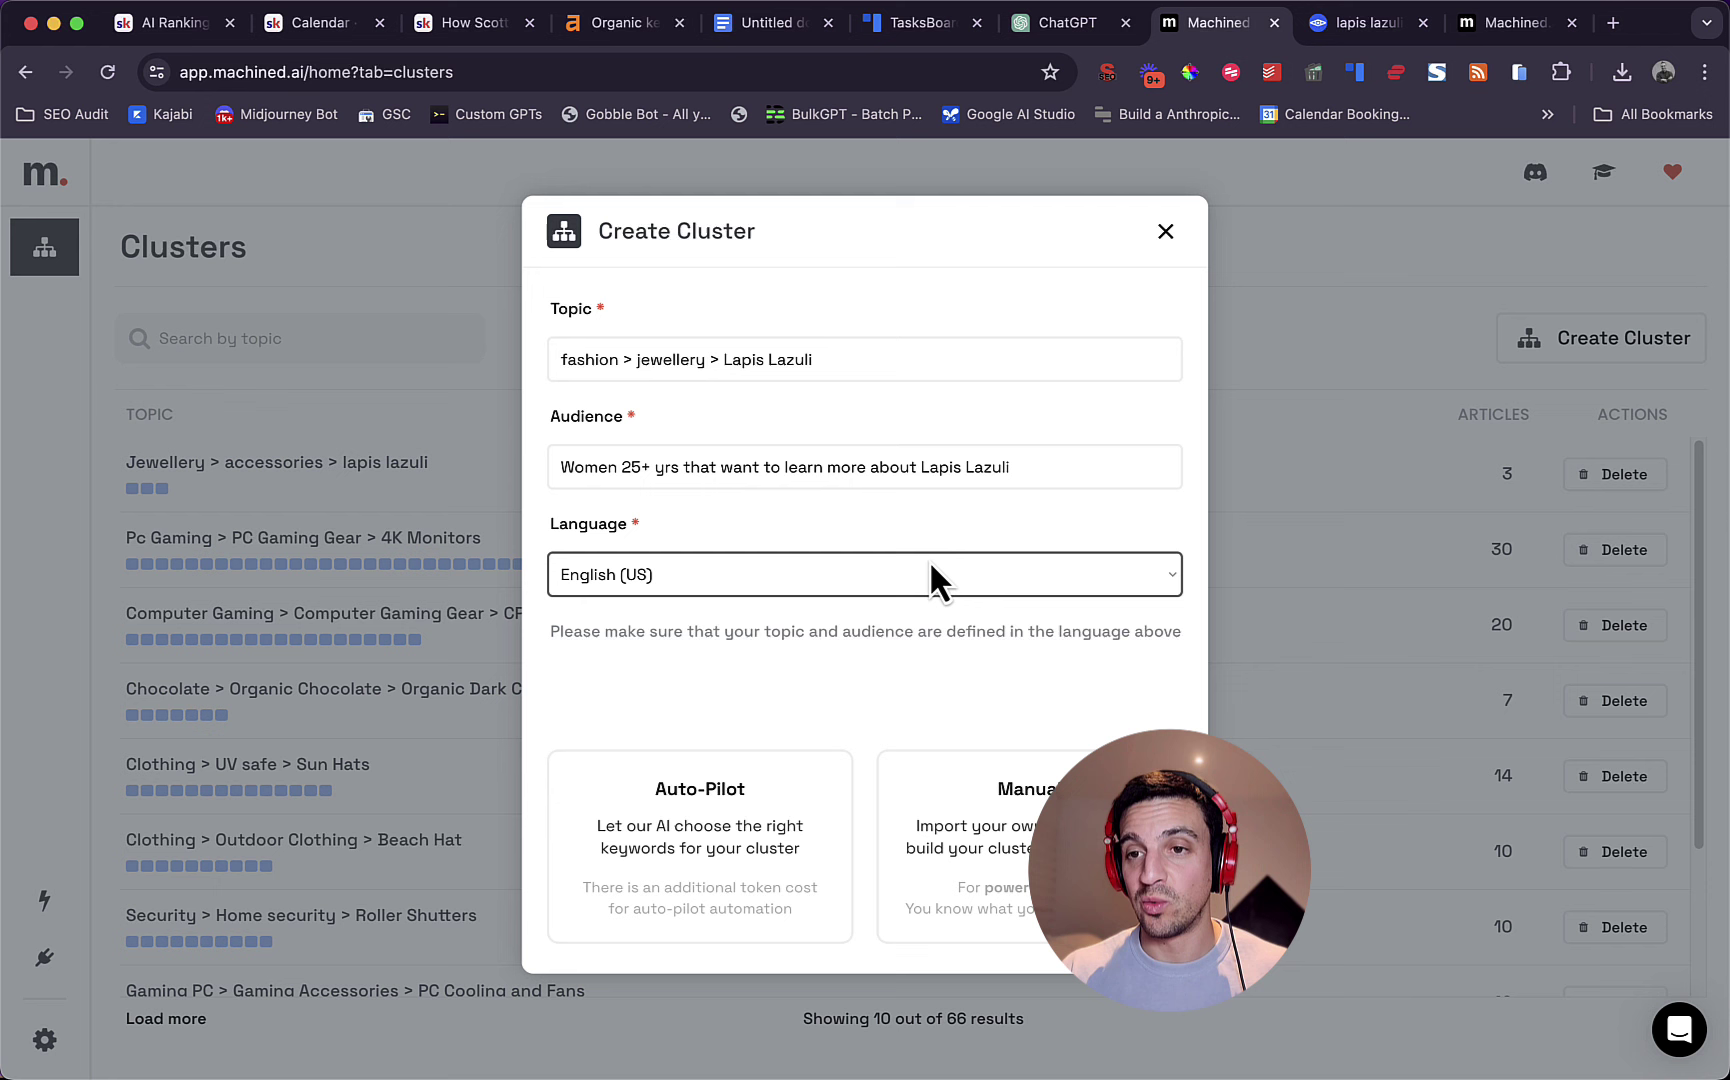
- Set the language to English (UK) and choose Manual keywords with titles included
click(900, 576)
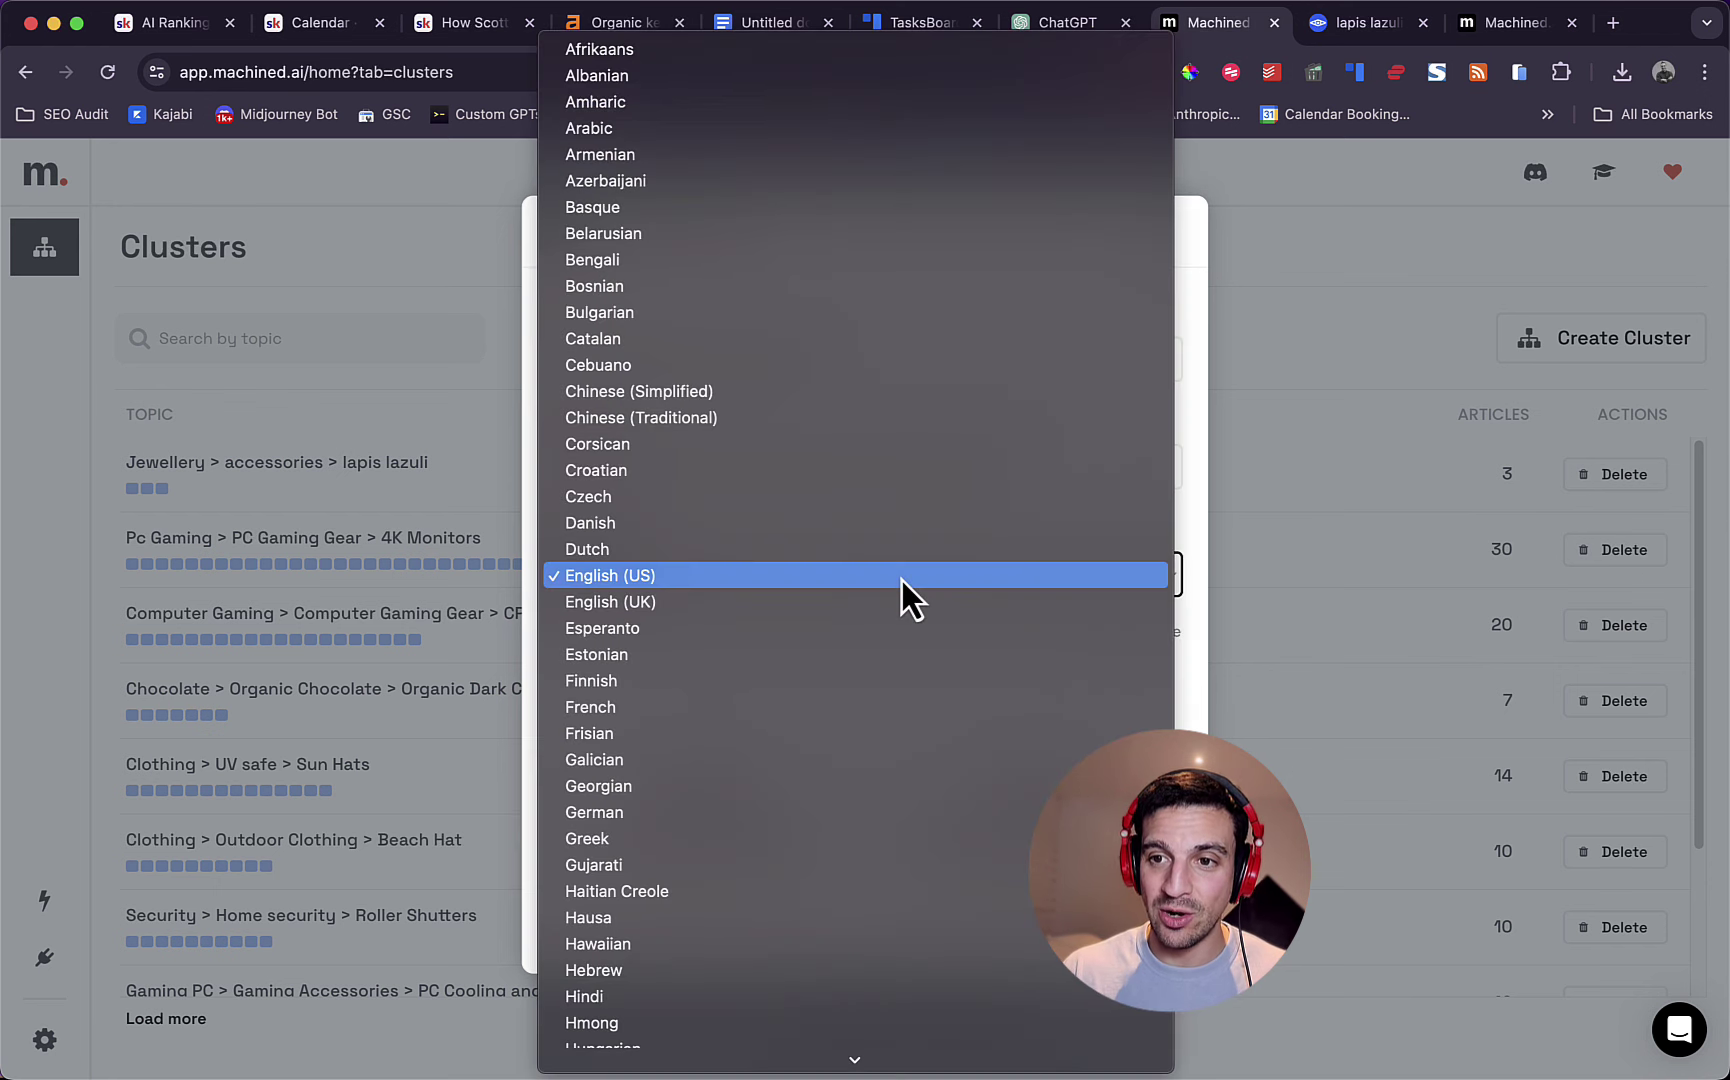
click(901, 600)
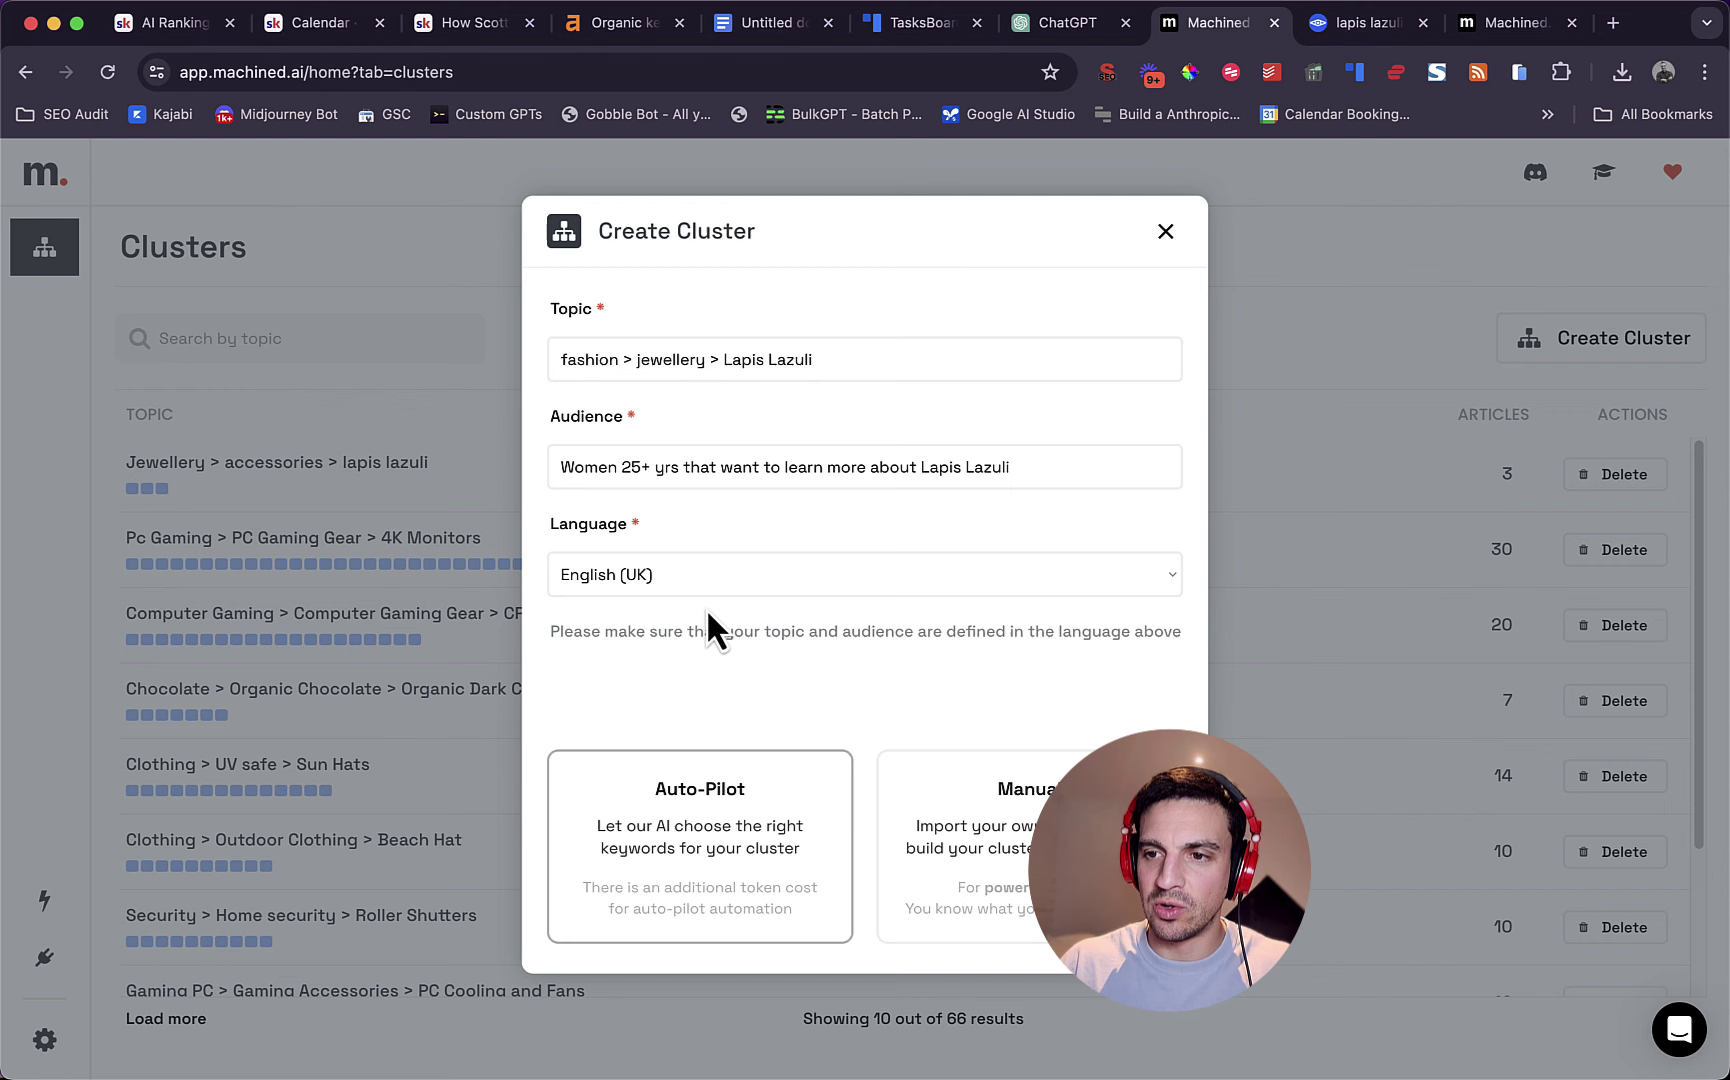
click(1120, 850)
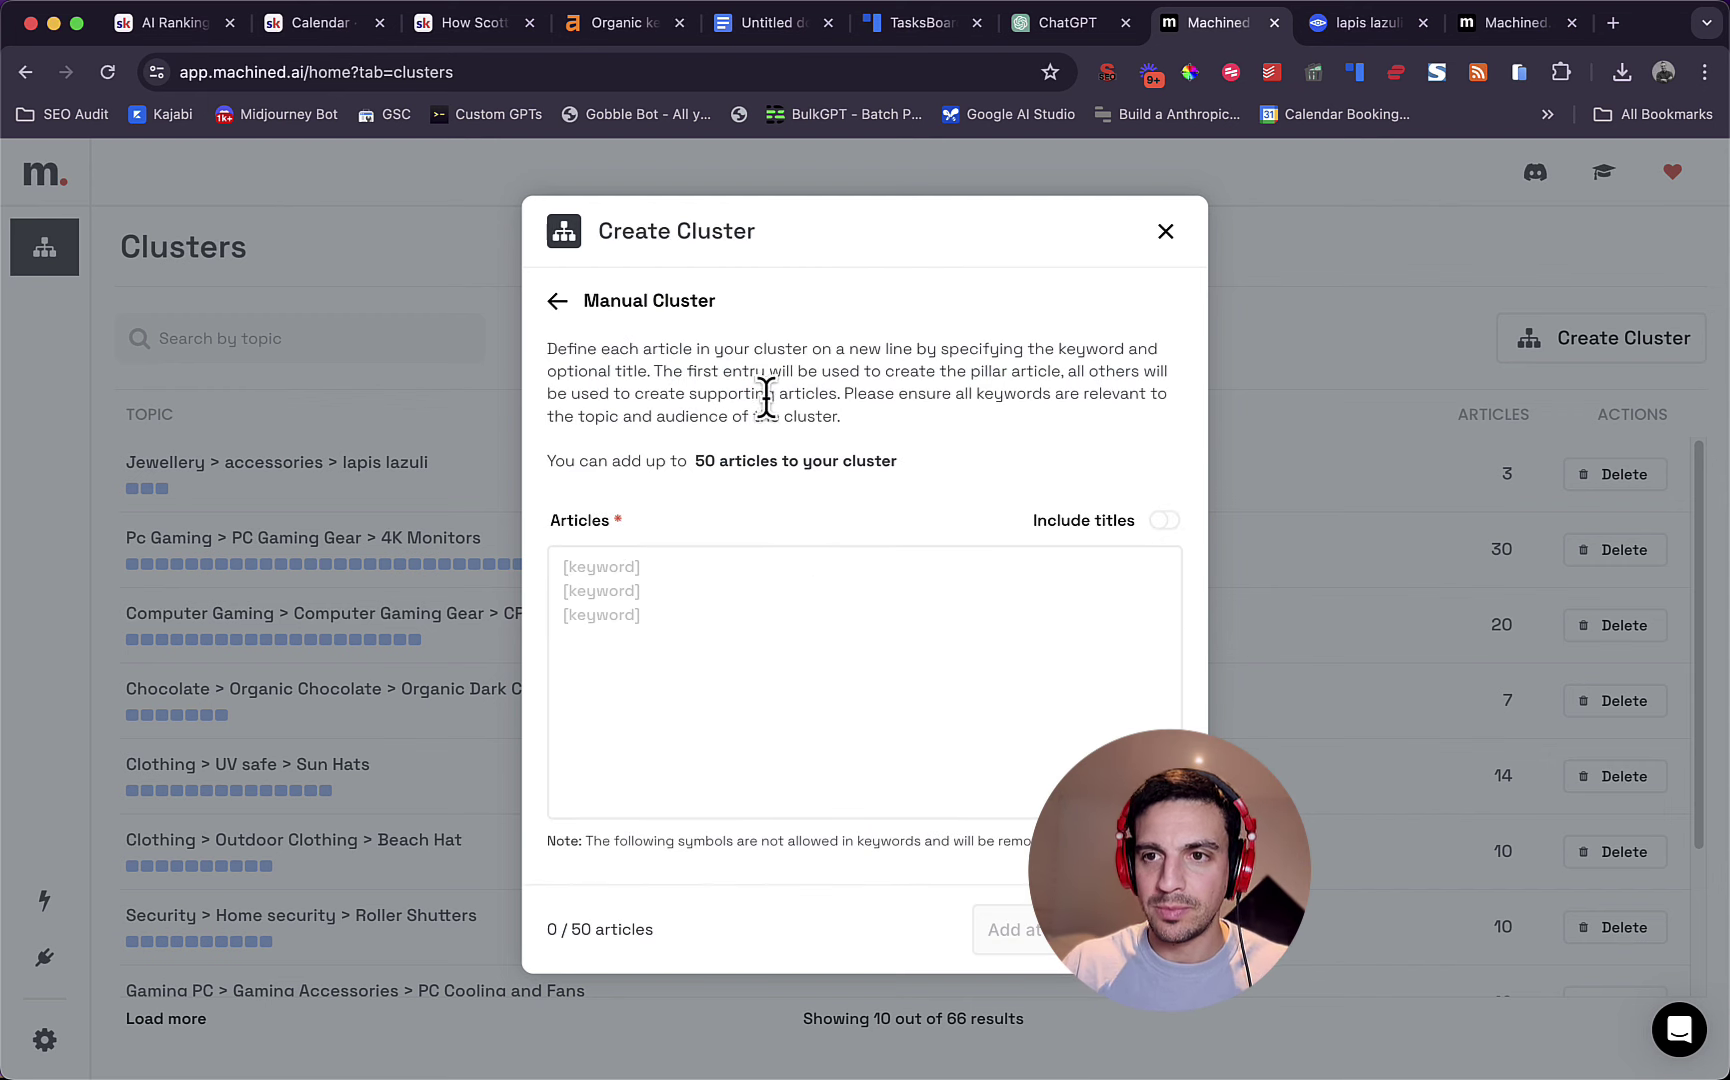
click(1168, 524)
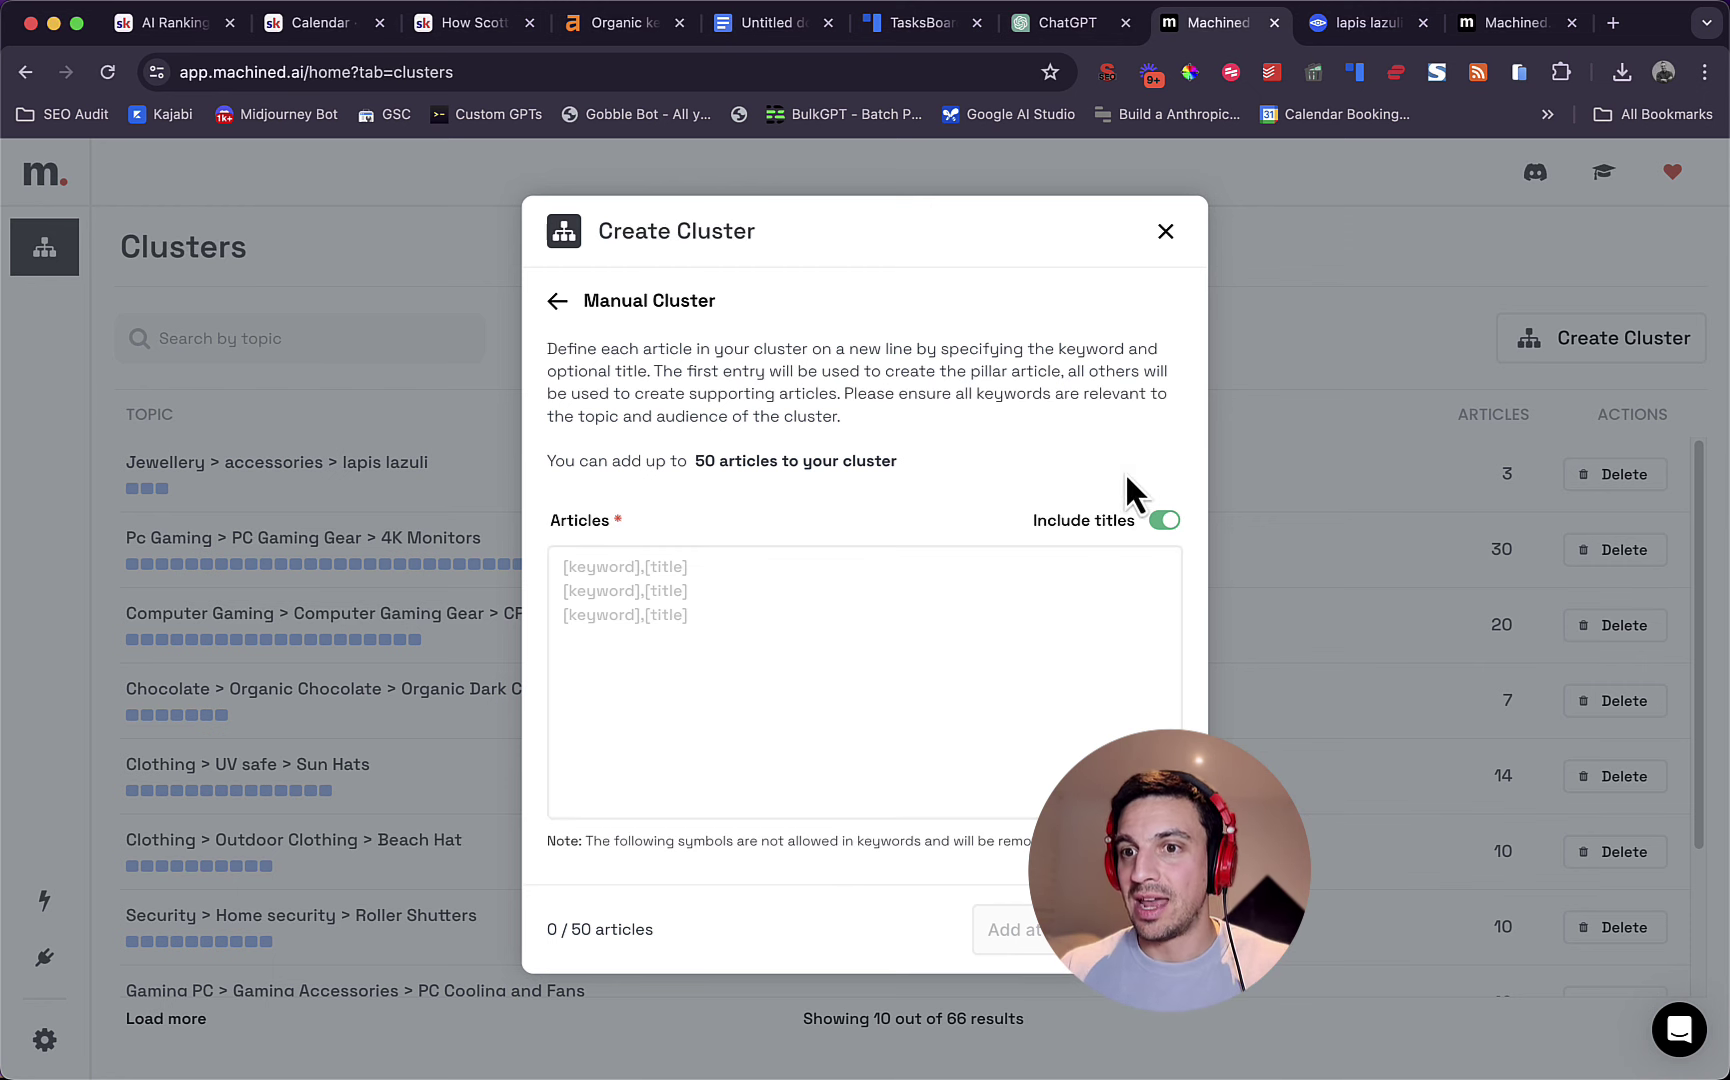
click(1070, 28)
- Select the first seven keyword-question pairs from ChatGPT's keyword-first lapis lazuli list
scroll(977, 359, up, 5)
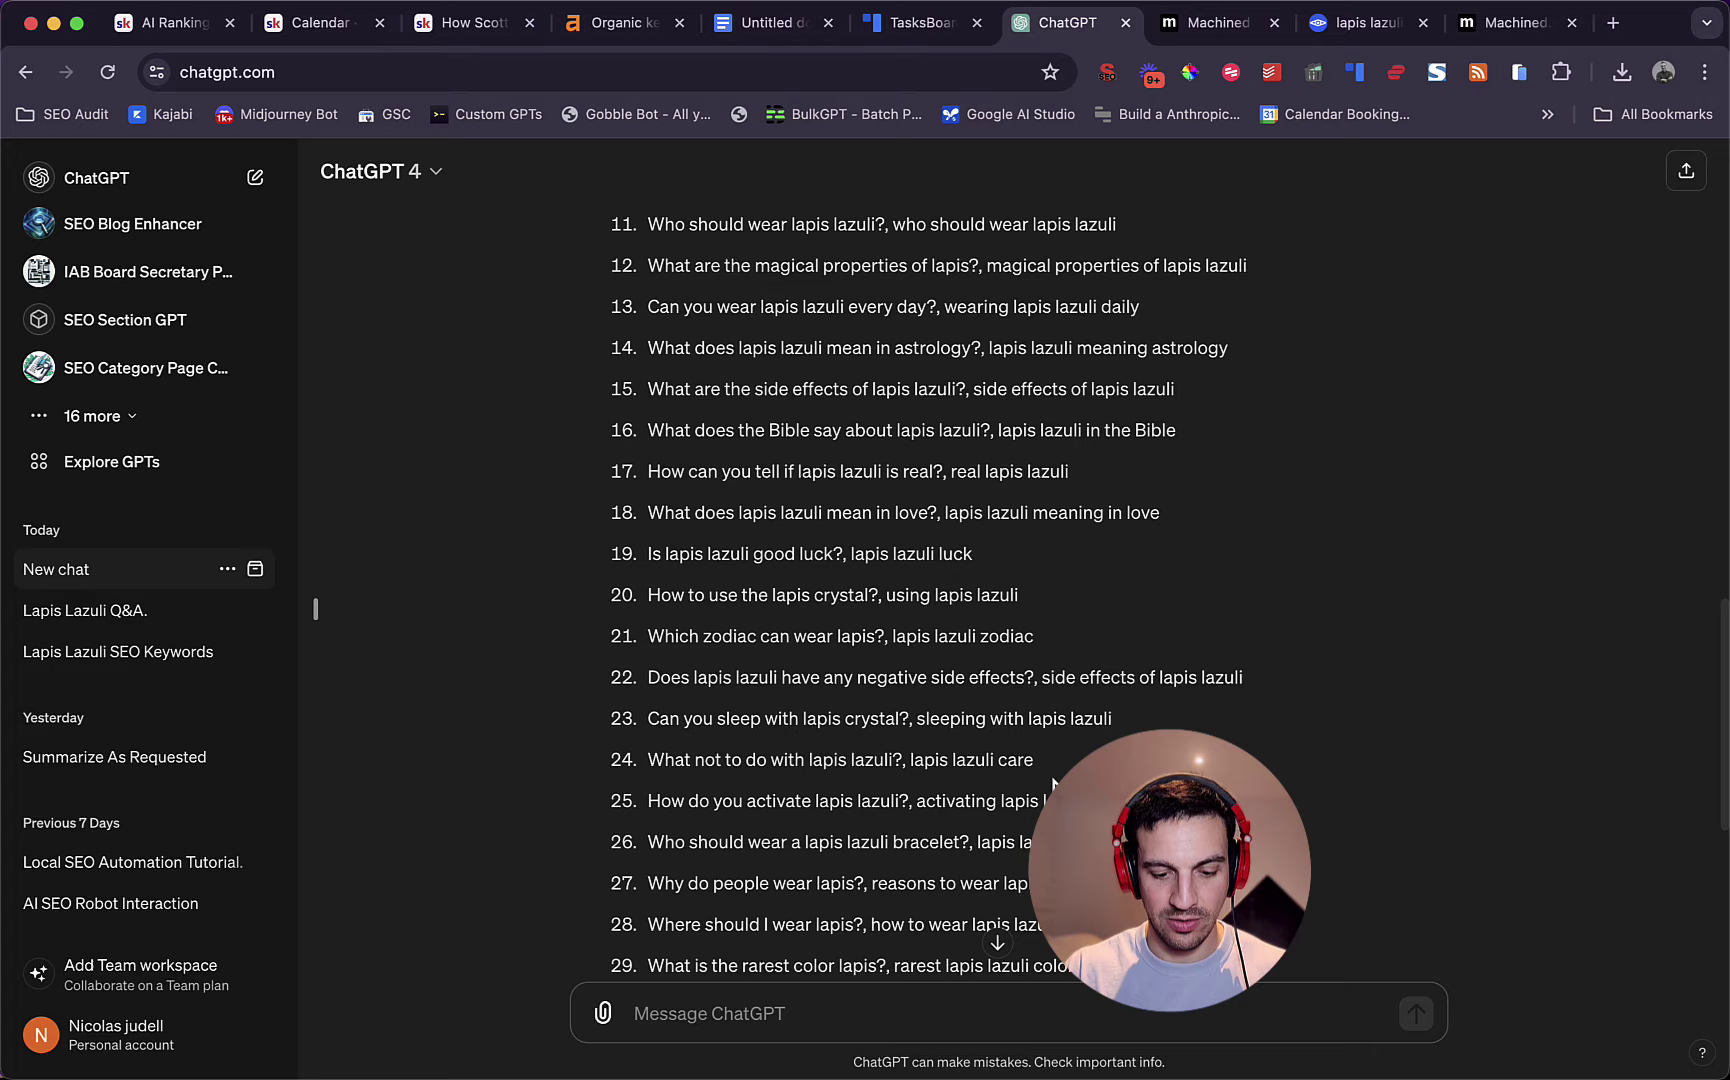
text(To)
click(1218, 24)
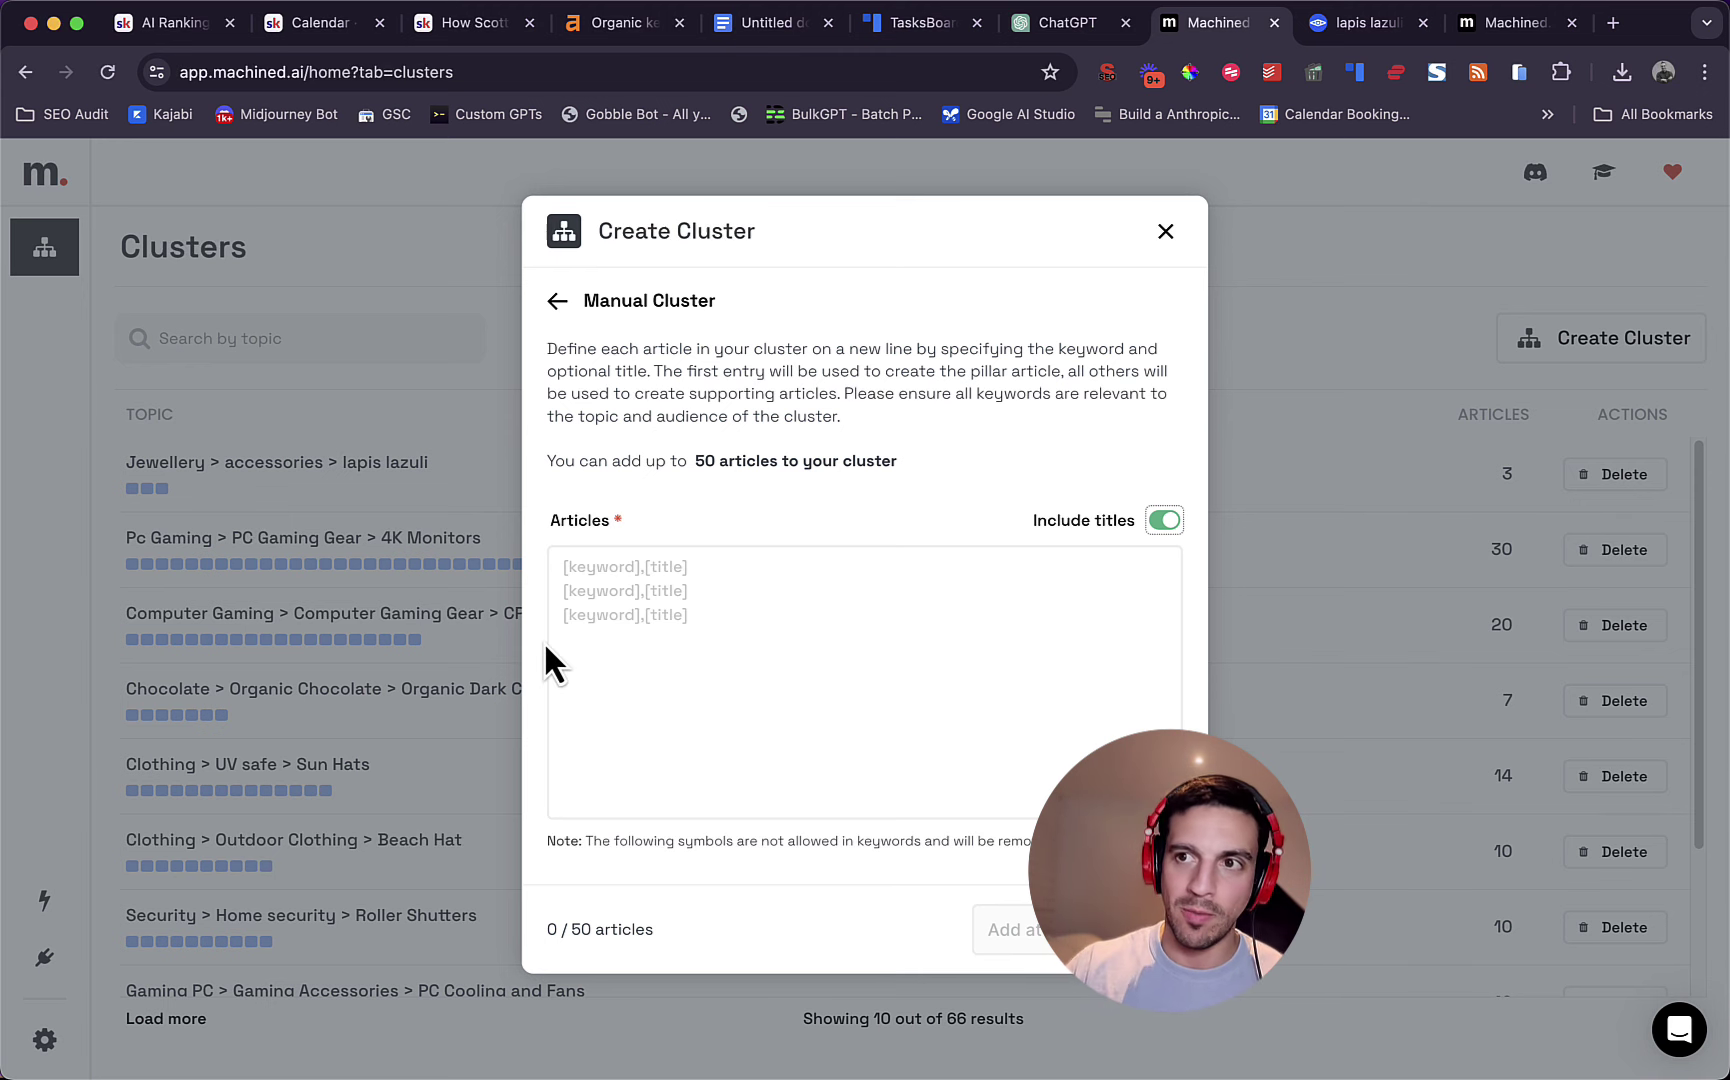
click(1073, 28)
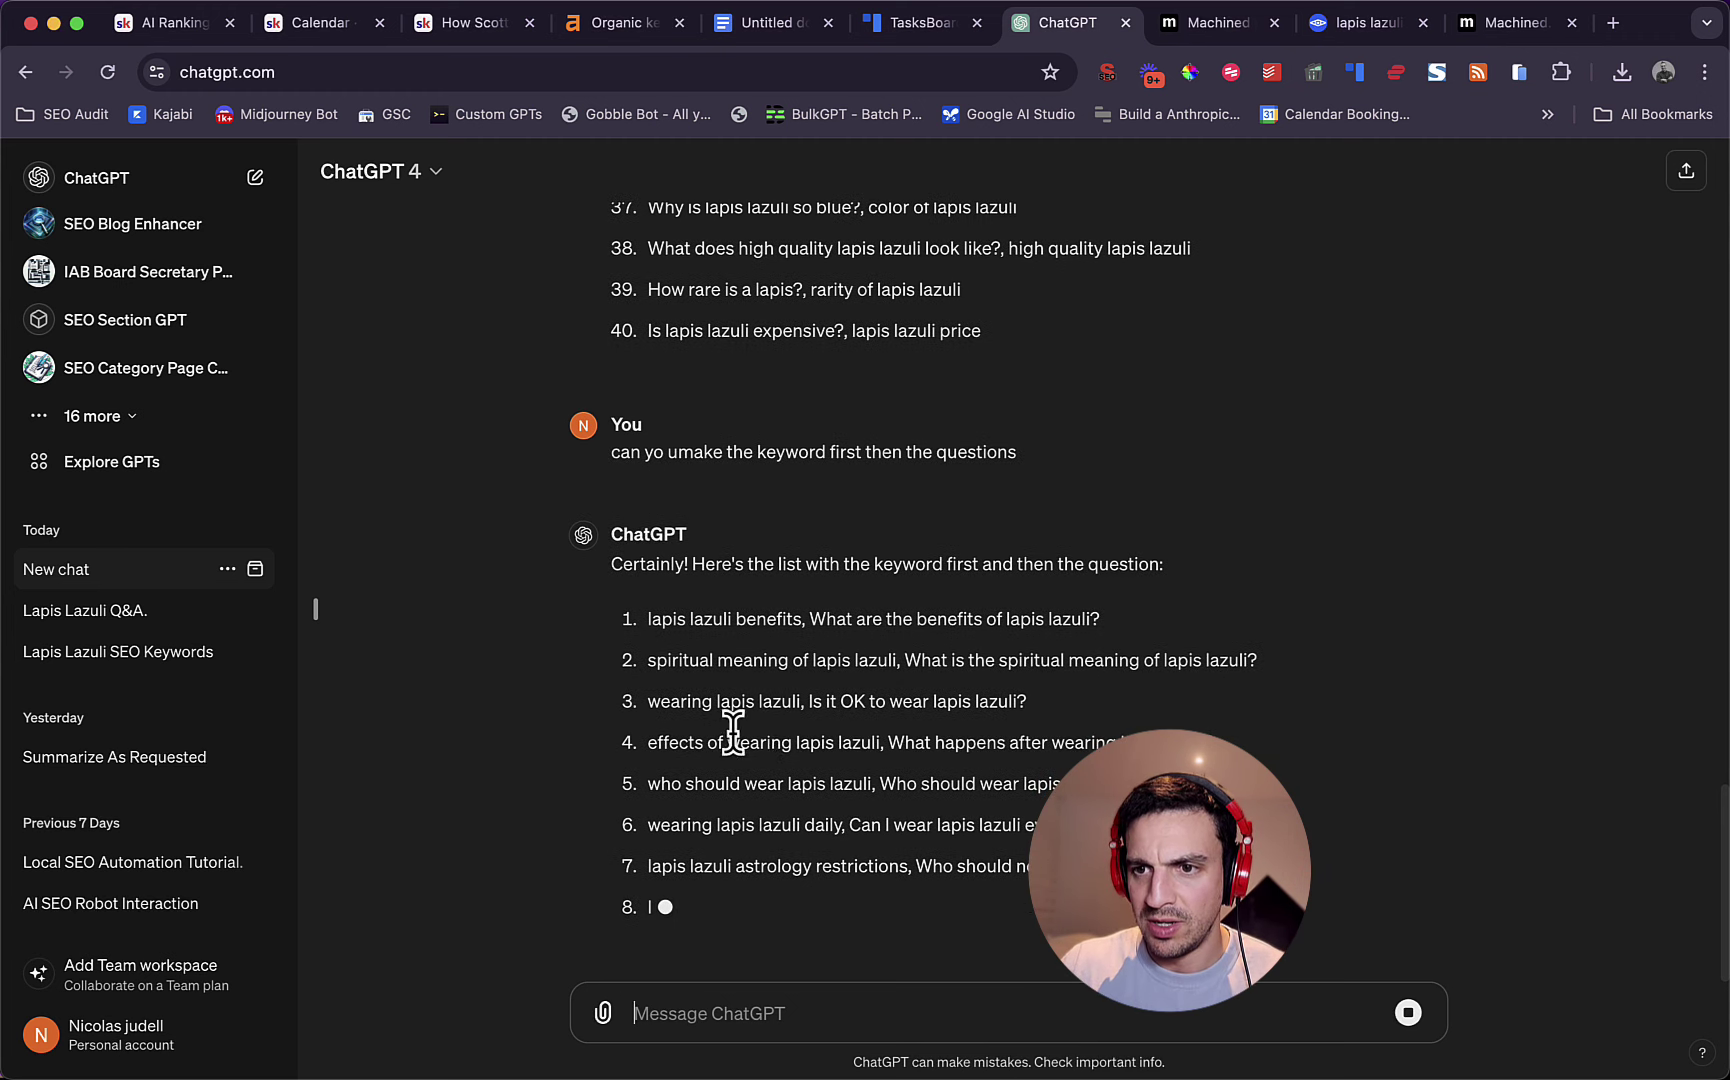
scroll(940, 735, up, 1)
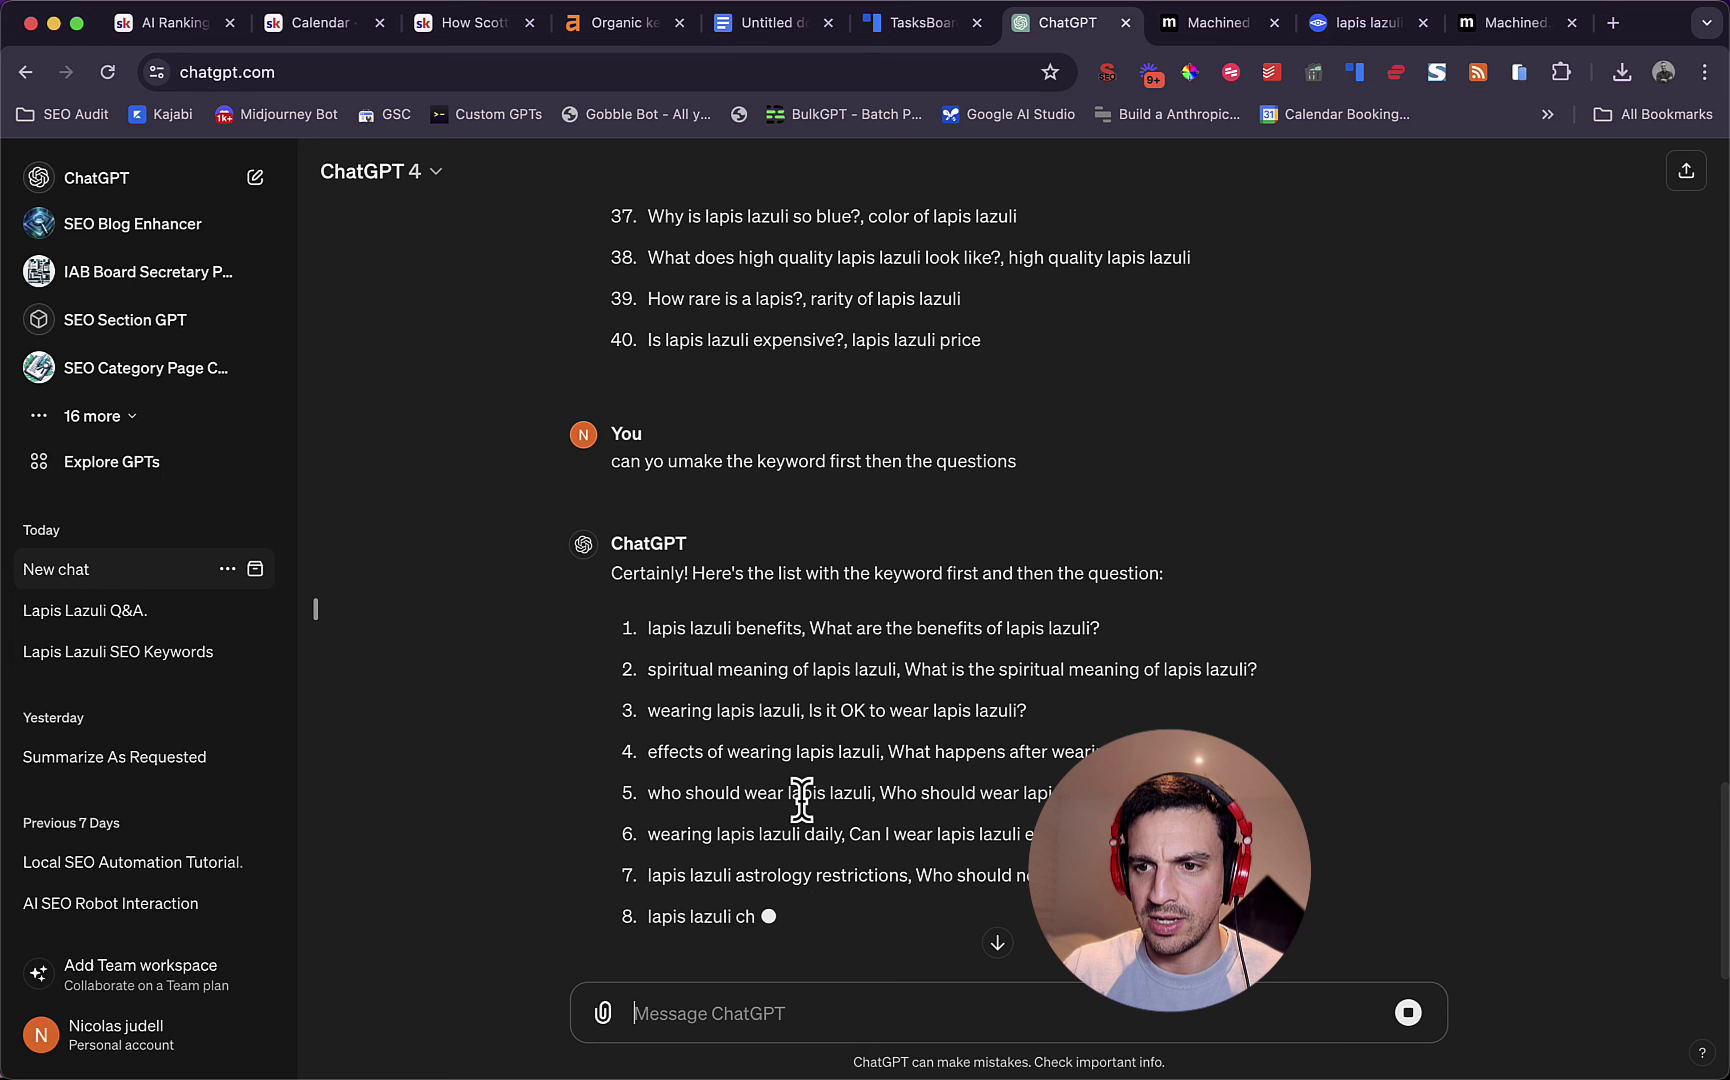
drag(650, 612, 1320, 866)
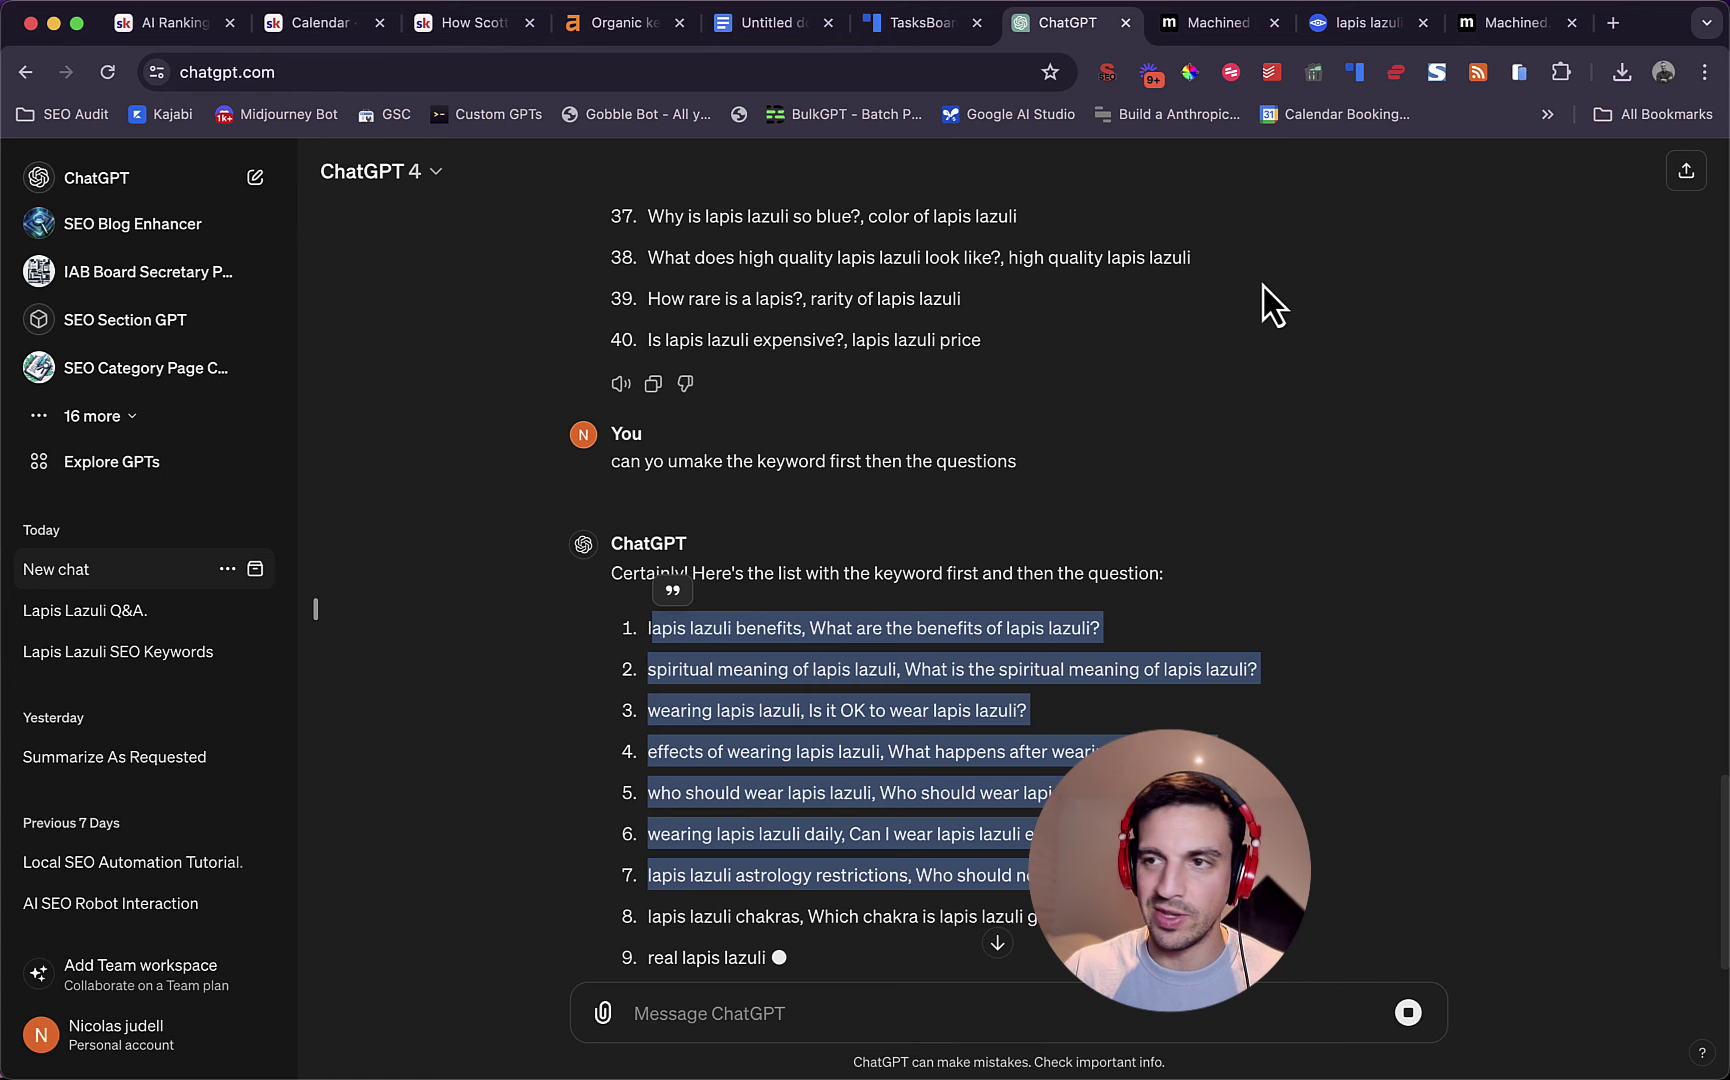
- Paste the seven lapis lazuli keyword-title lines into the Articles box and create the cluster
click(1206, 30)
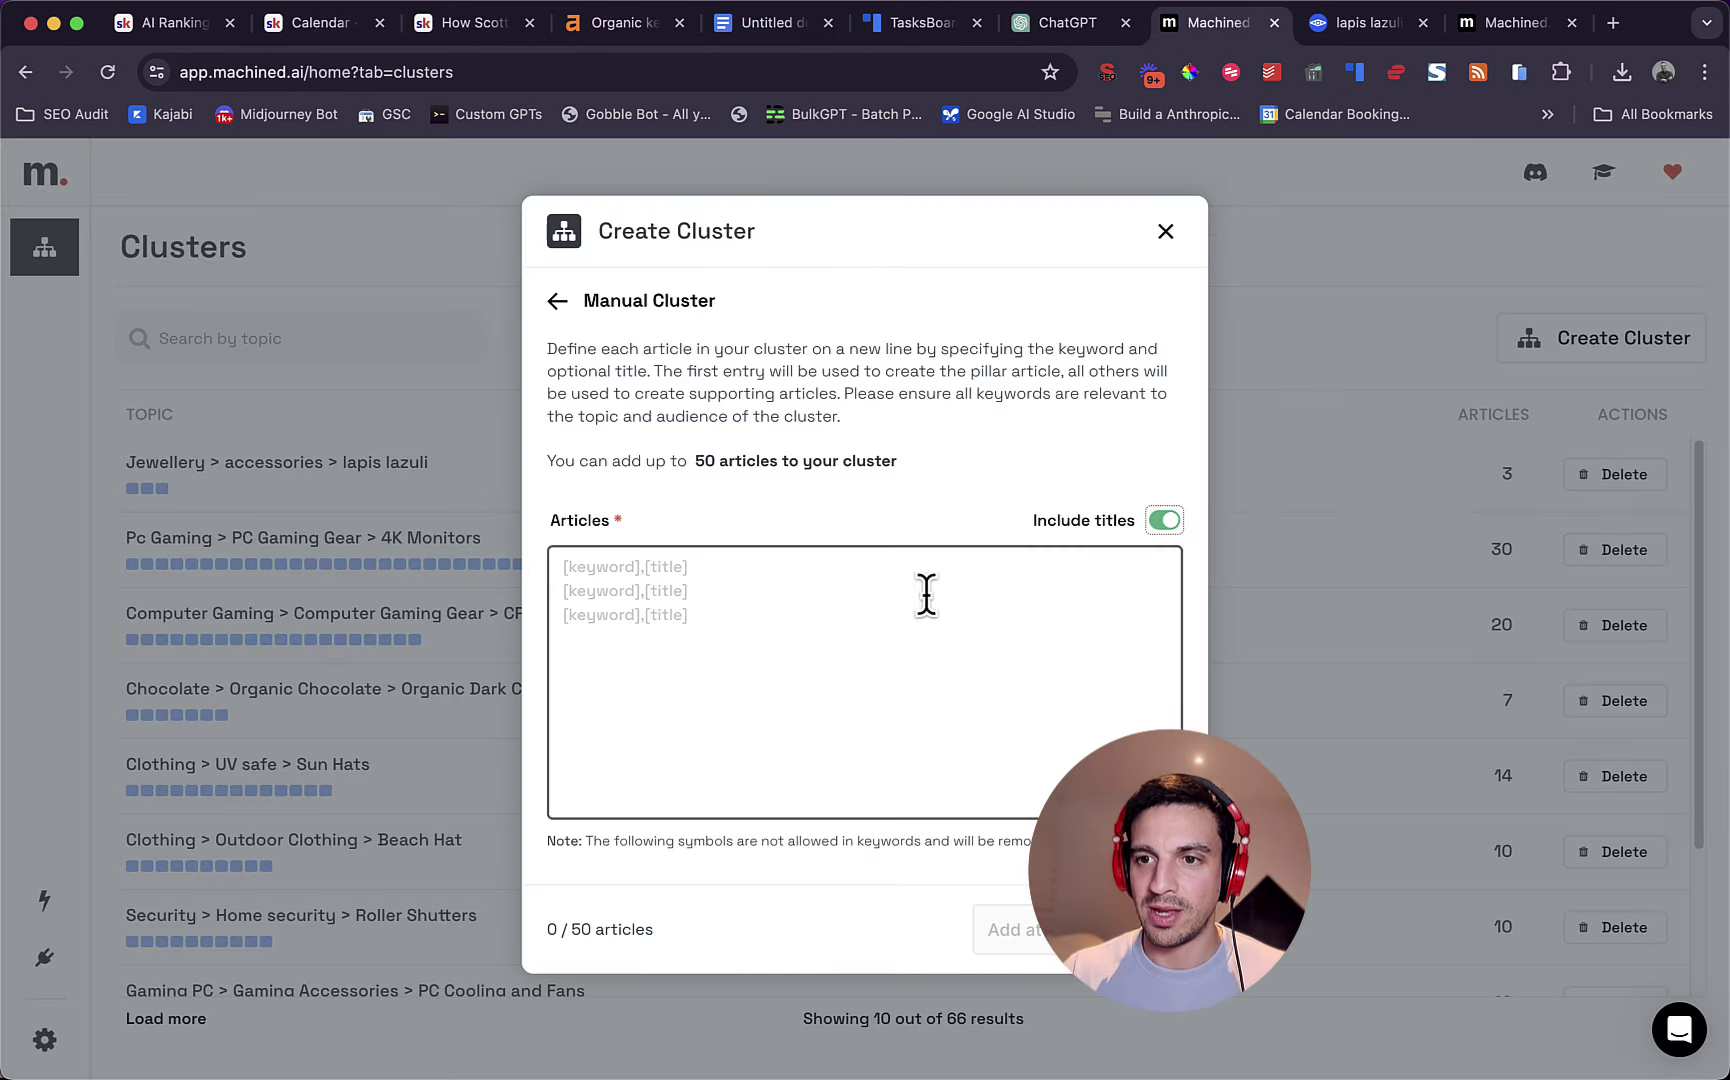
click(915, 614)
text(apis lazuli benefits, What are the benefits of lapis lazuli? spiritual meaning of lapis lazuli, What is the spiritual meaning of lapis lazuli? wearing lapis lazuli, Is it OK to wear lapis lazuli? effects of wearing lapis lazuli, What happens after wearing lapis lazuli? who should wear lapis lazuli, Who should wear lapis lazuli? wearing lapis lazuli daily, Can I wear lapis lazuli every day? lapis lazuli astrology restrictions, Who should not wear lapis lazuli in astrology?)
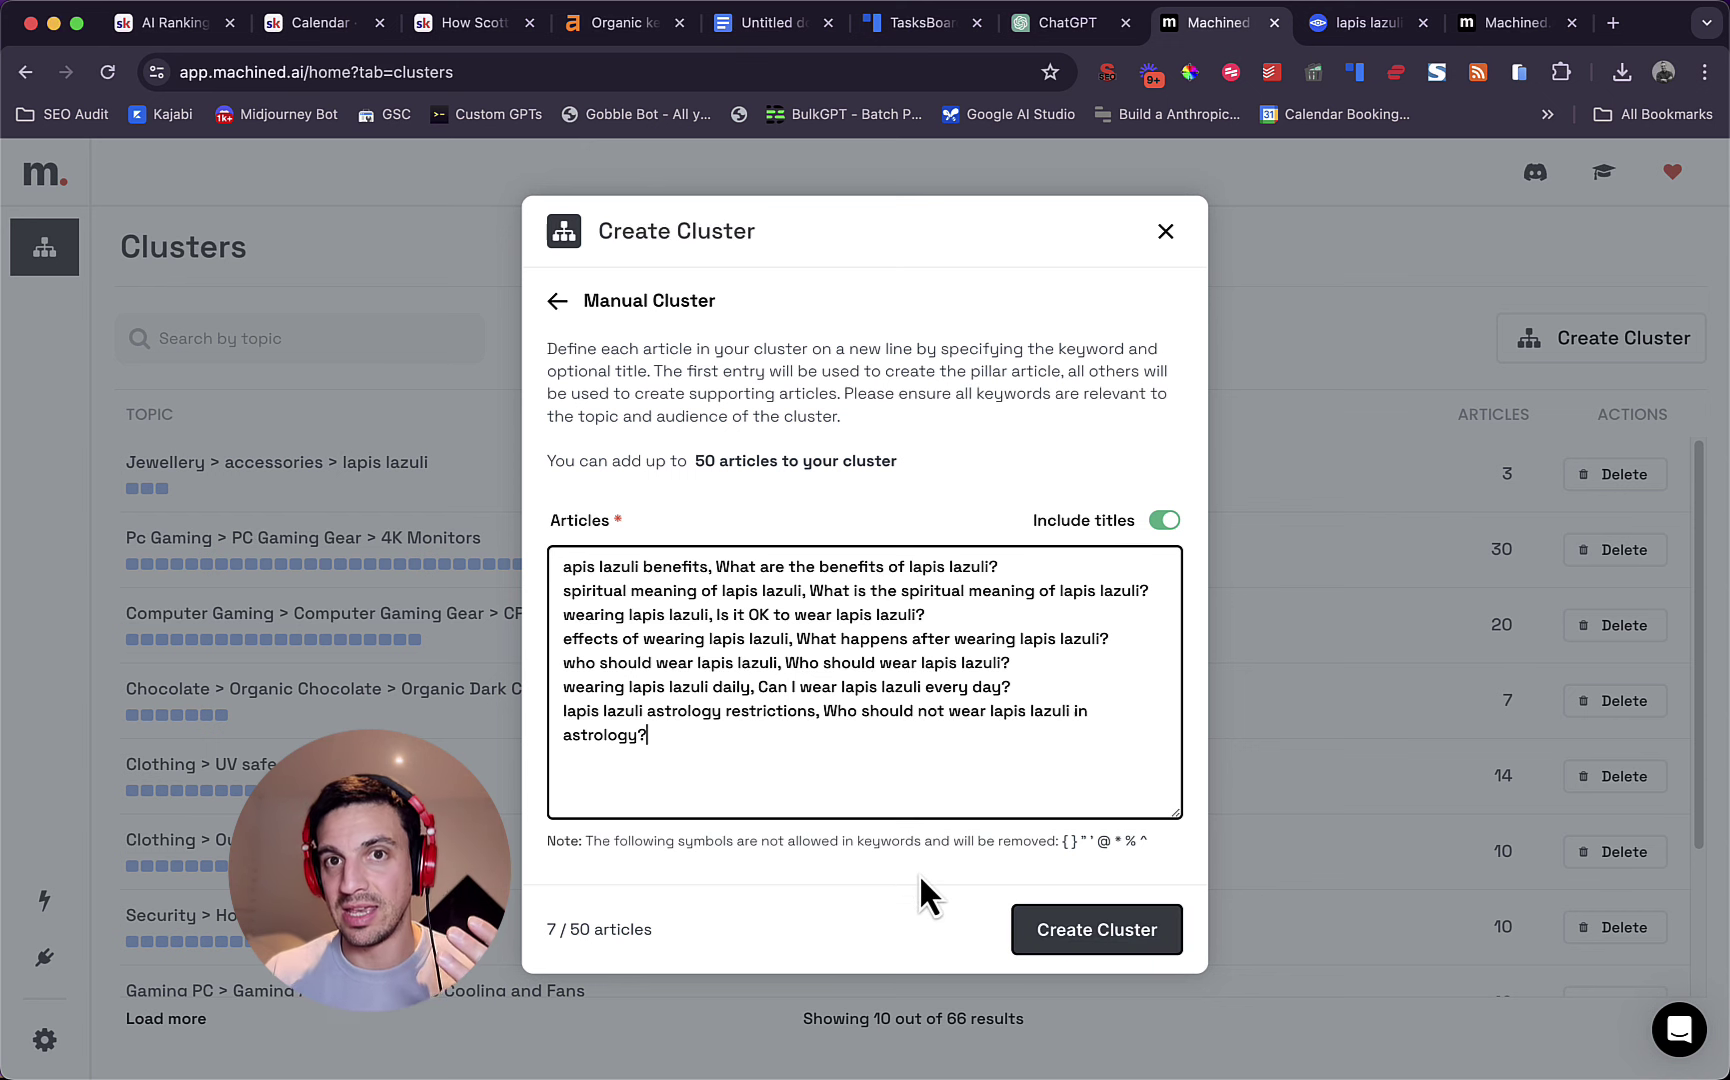
click(1050, 935)
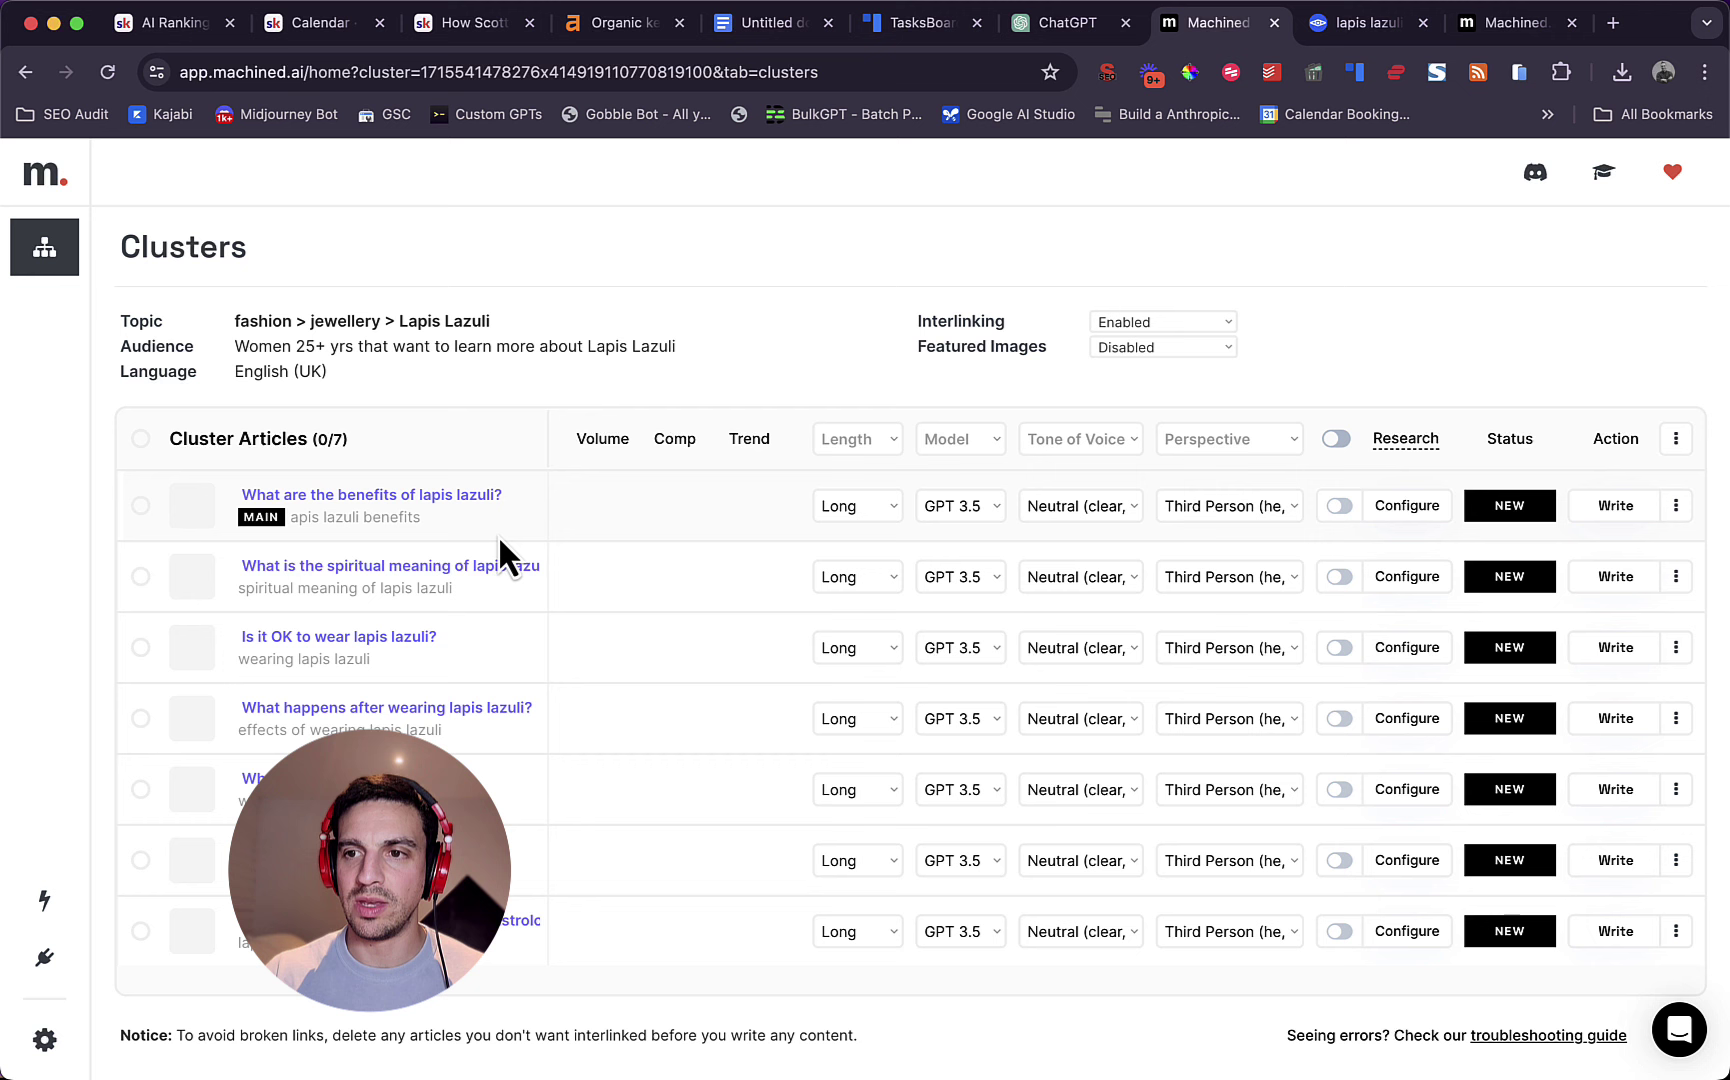
- Keep interlinking enabled and set every article's model to GPT 4 Turbo
click(1216, 322)
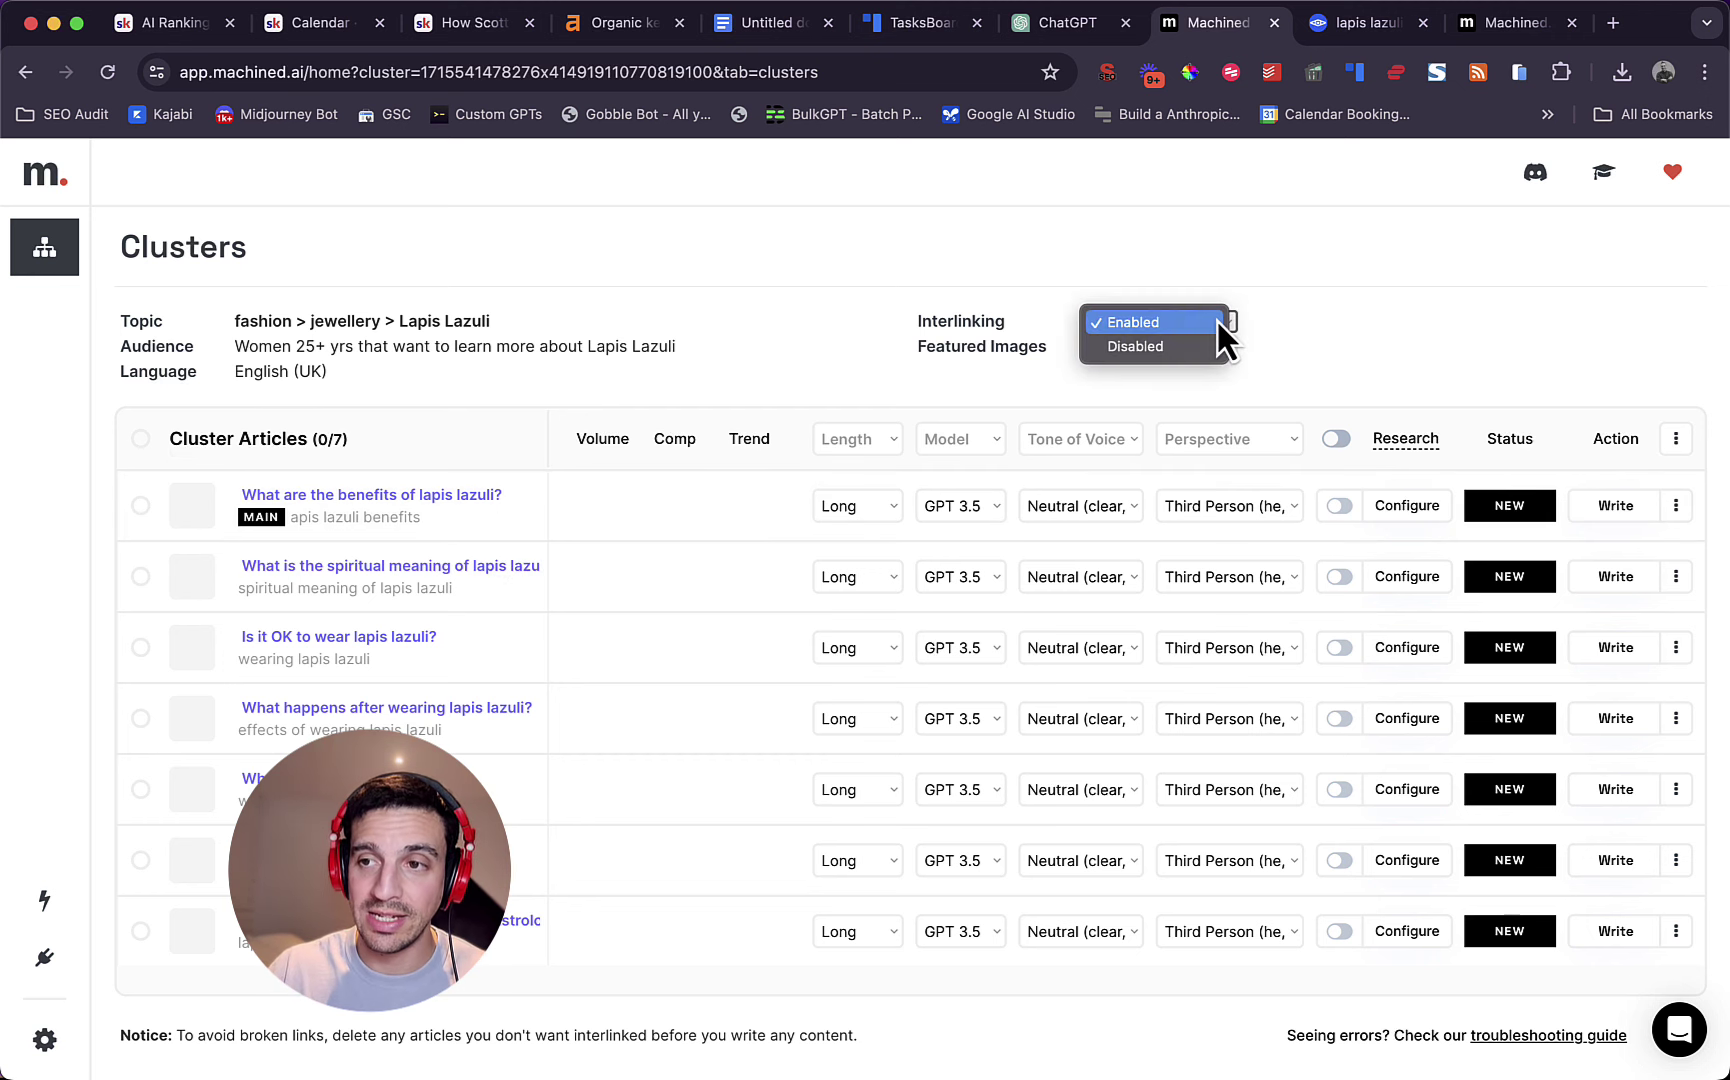
click(1189, 322)
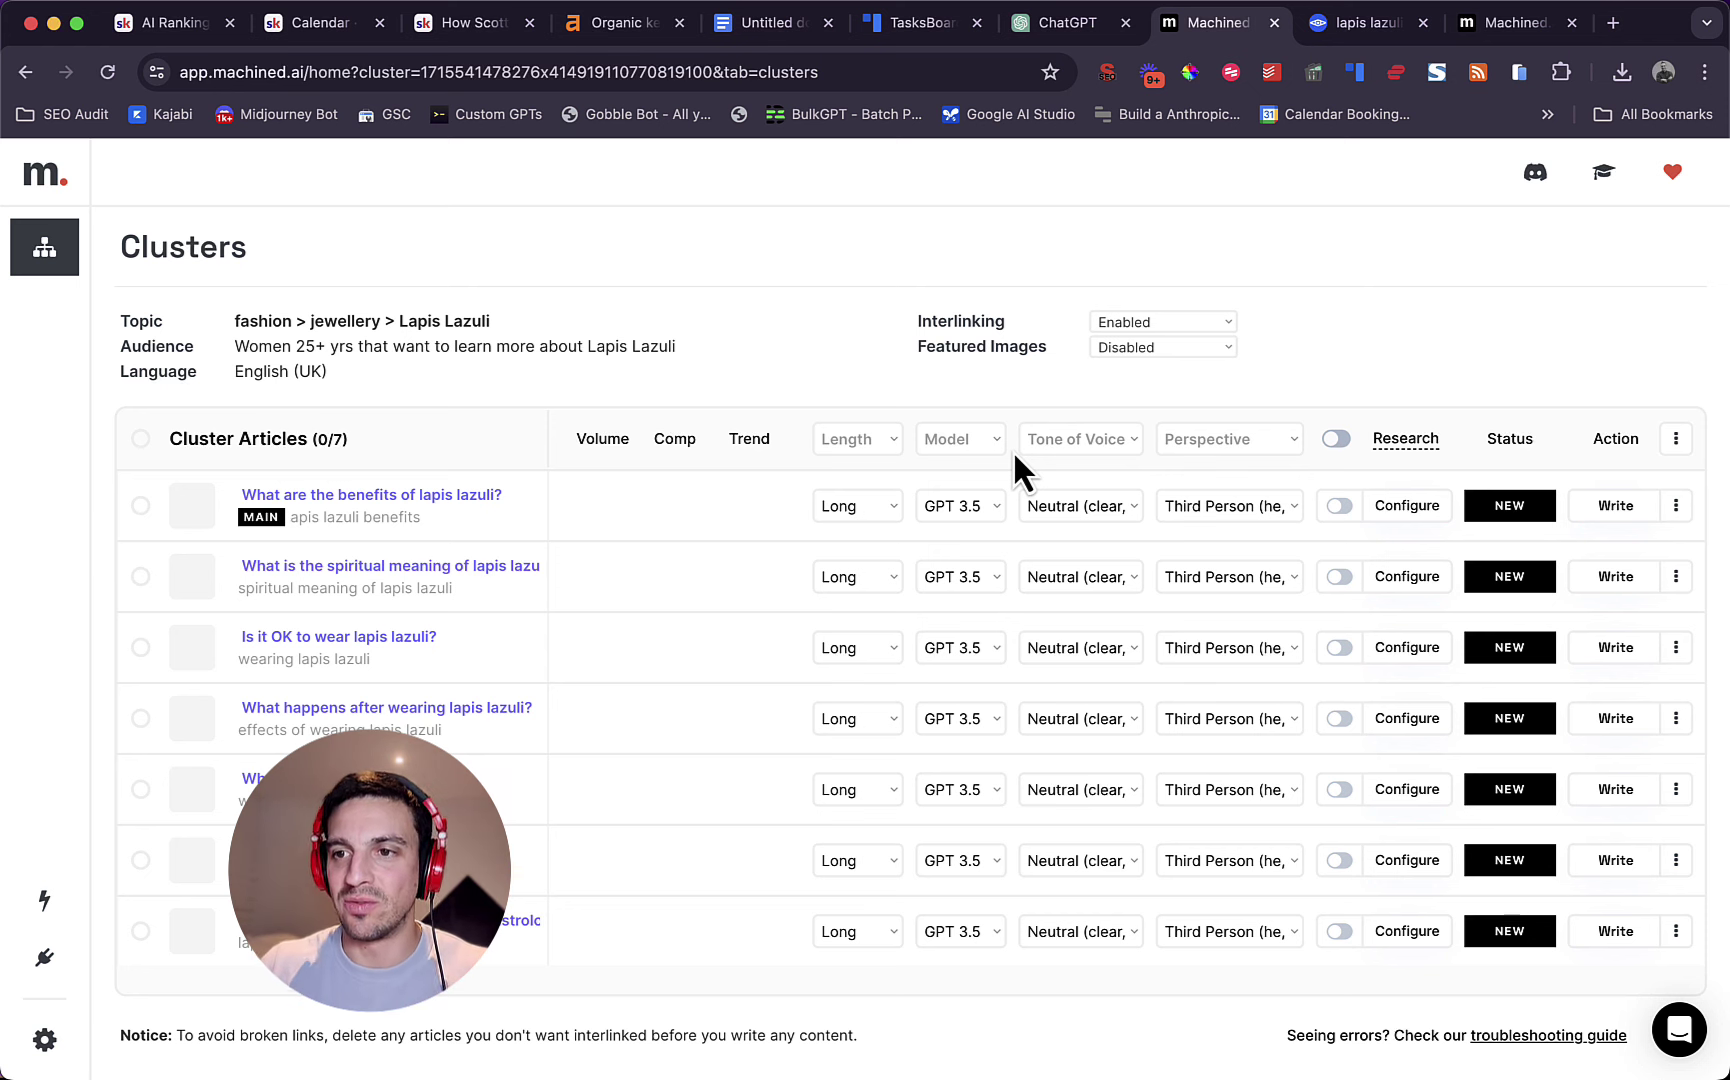
click(946, 443)
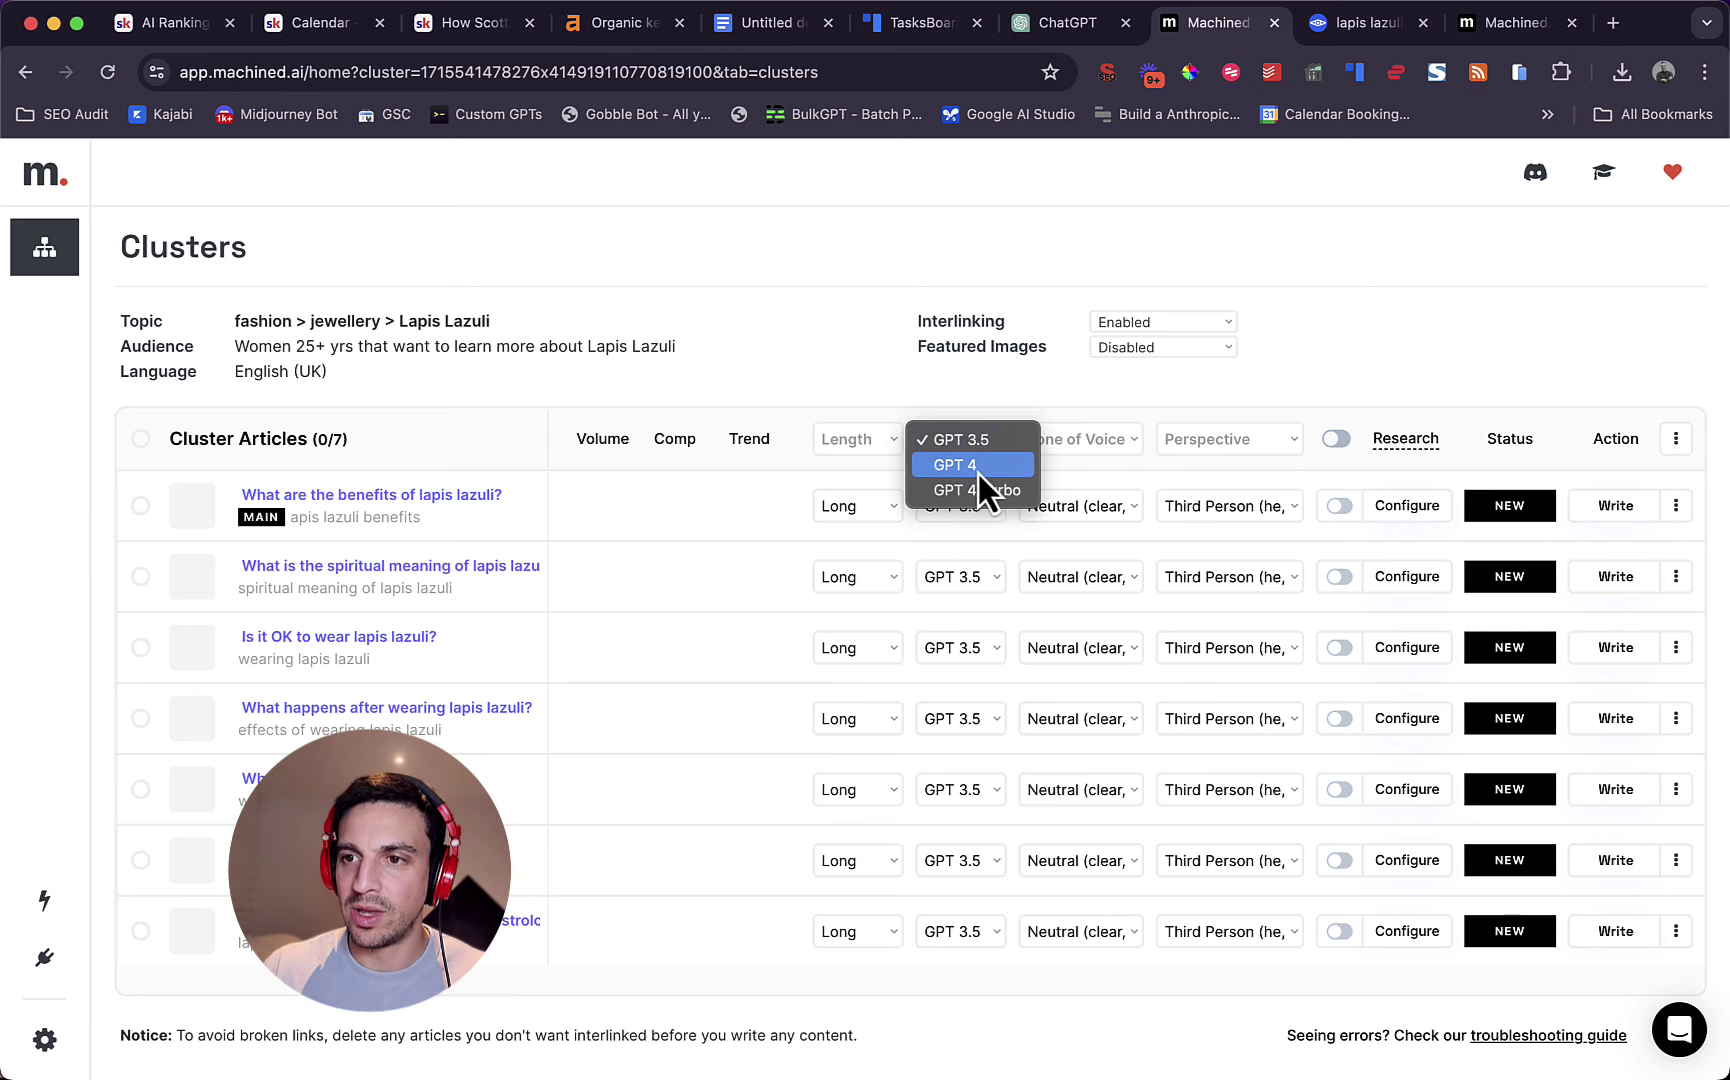
click(989, 490)
- Set length to Medium and featured images to DALL-E 3, then select all seven articles
click(889, 440)
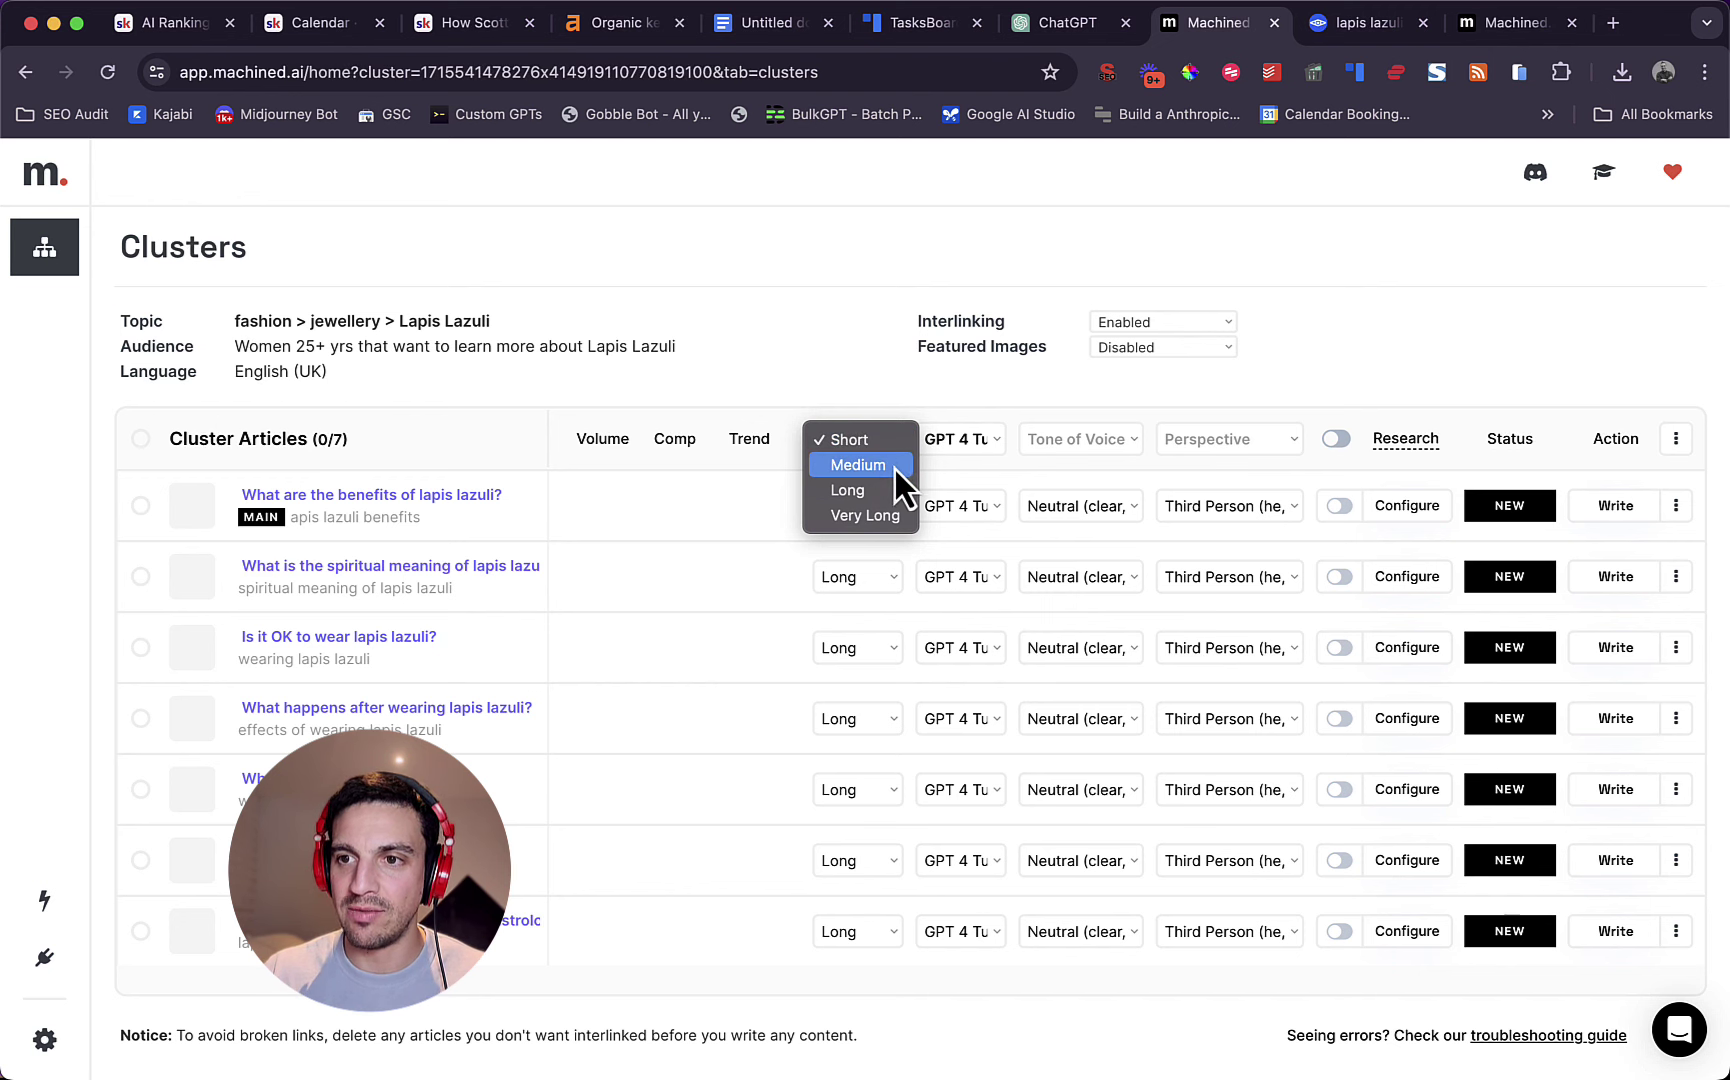
click(895, 469)
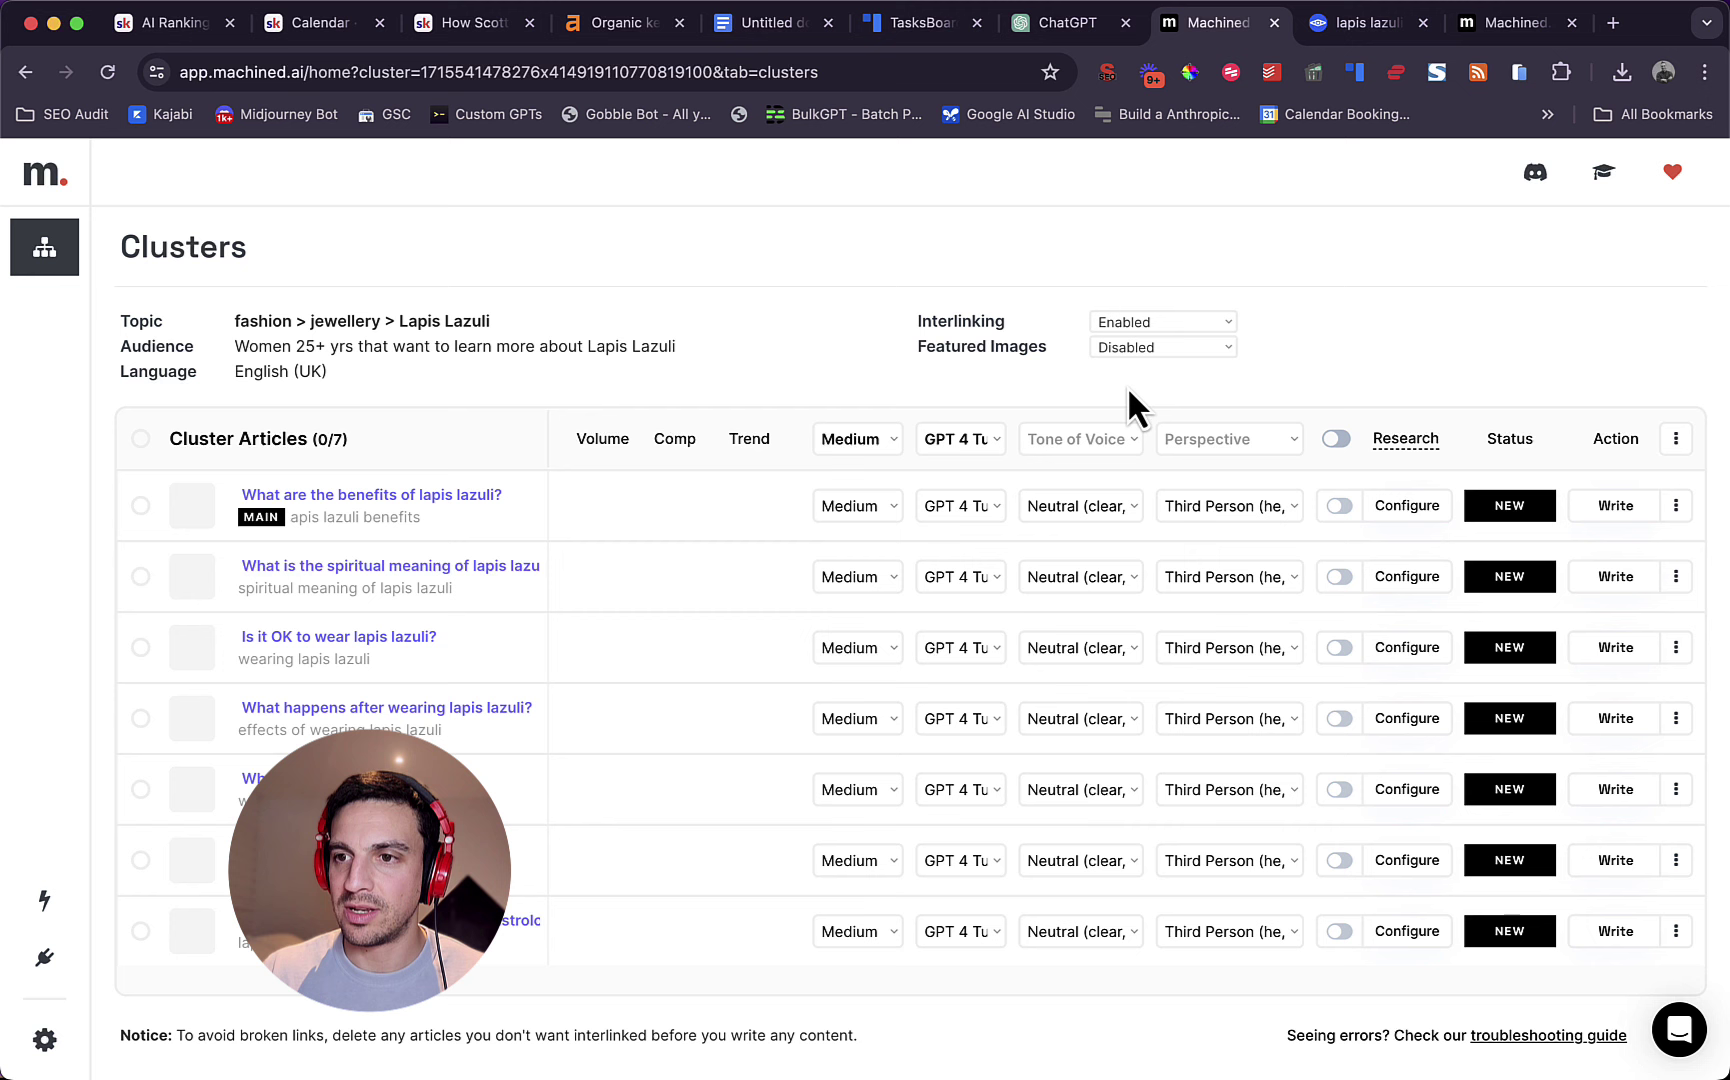
click(1110, 348)
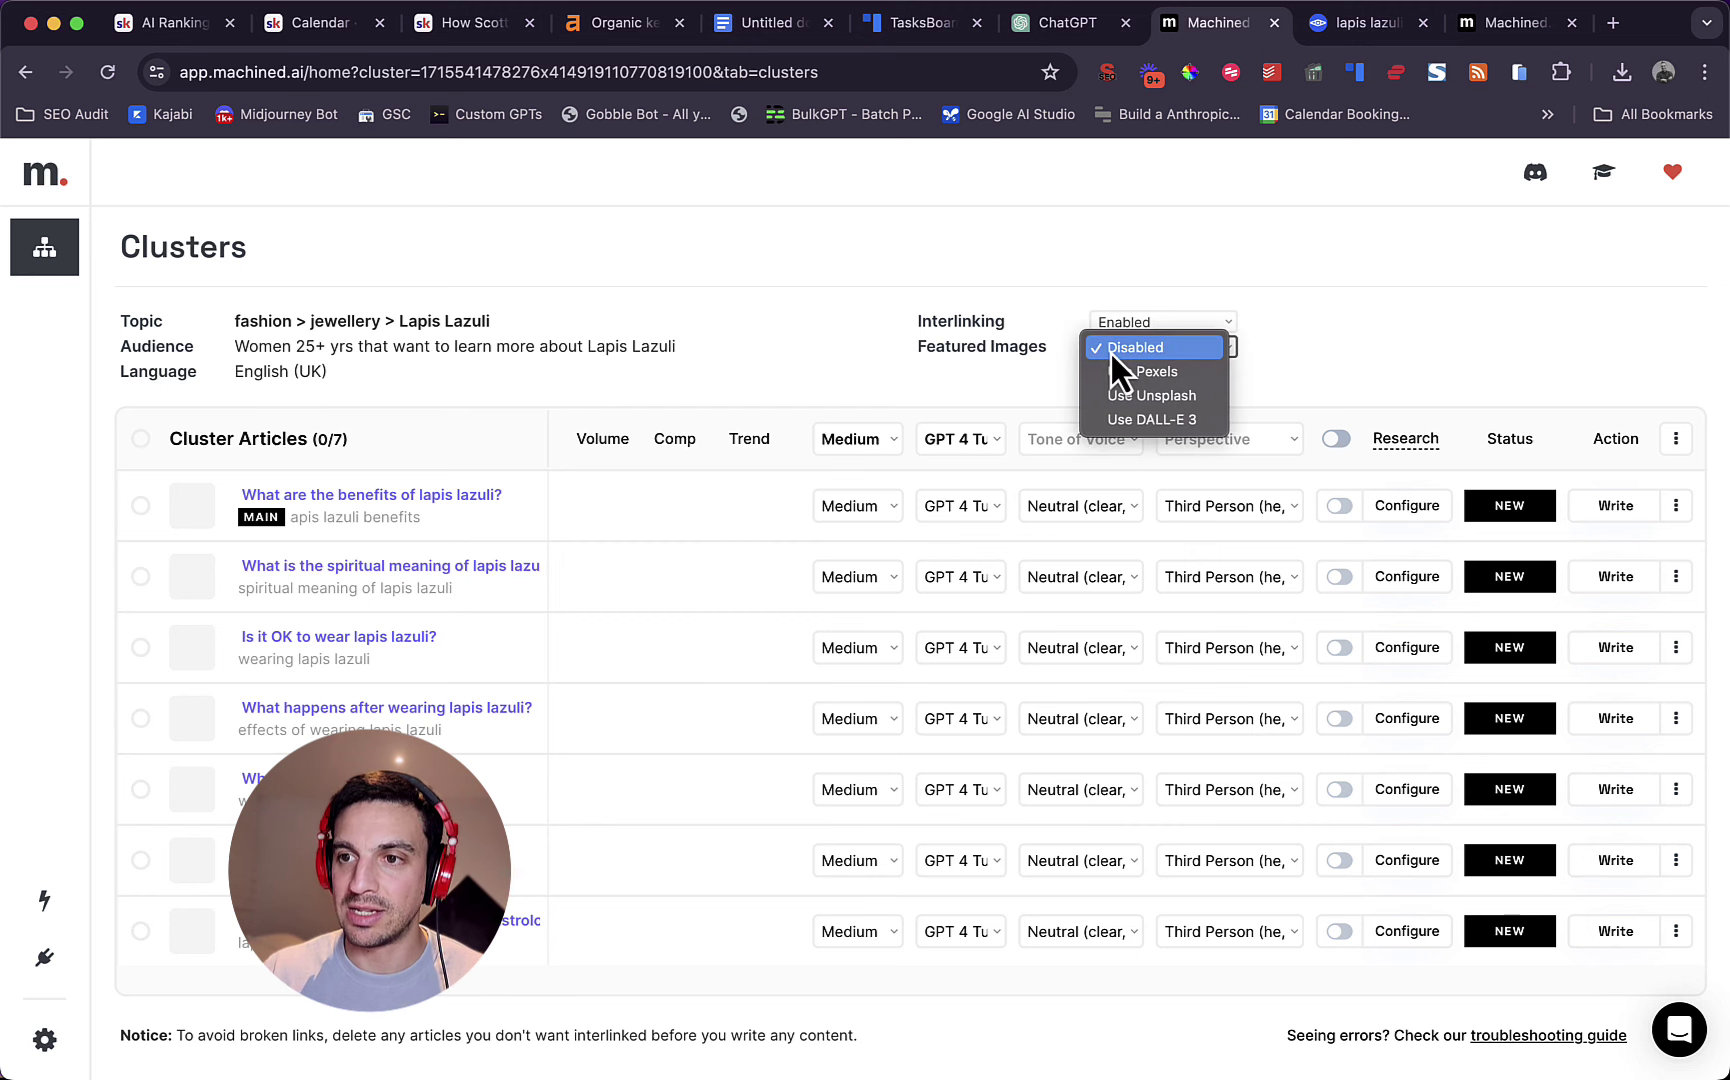
click(1137, 420)
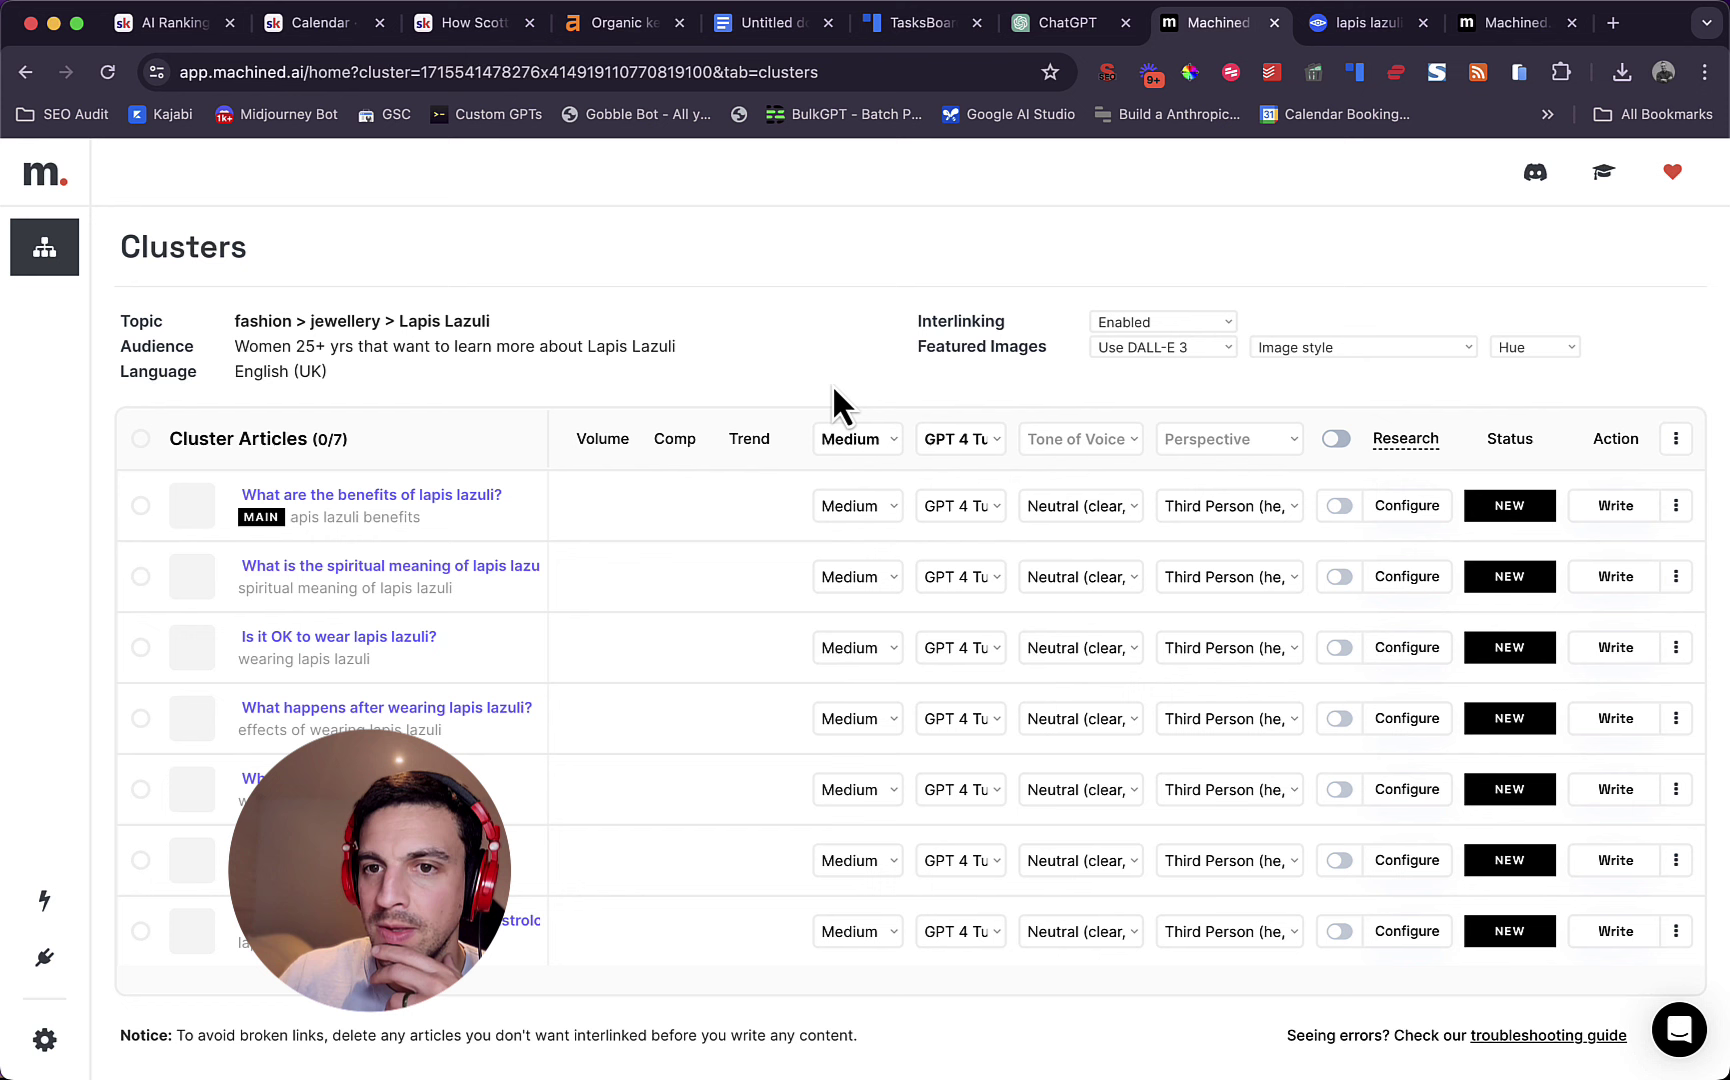
click(141, 439)
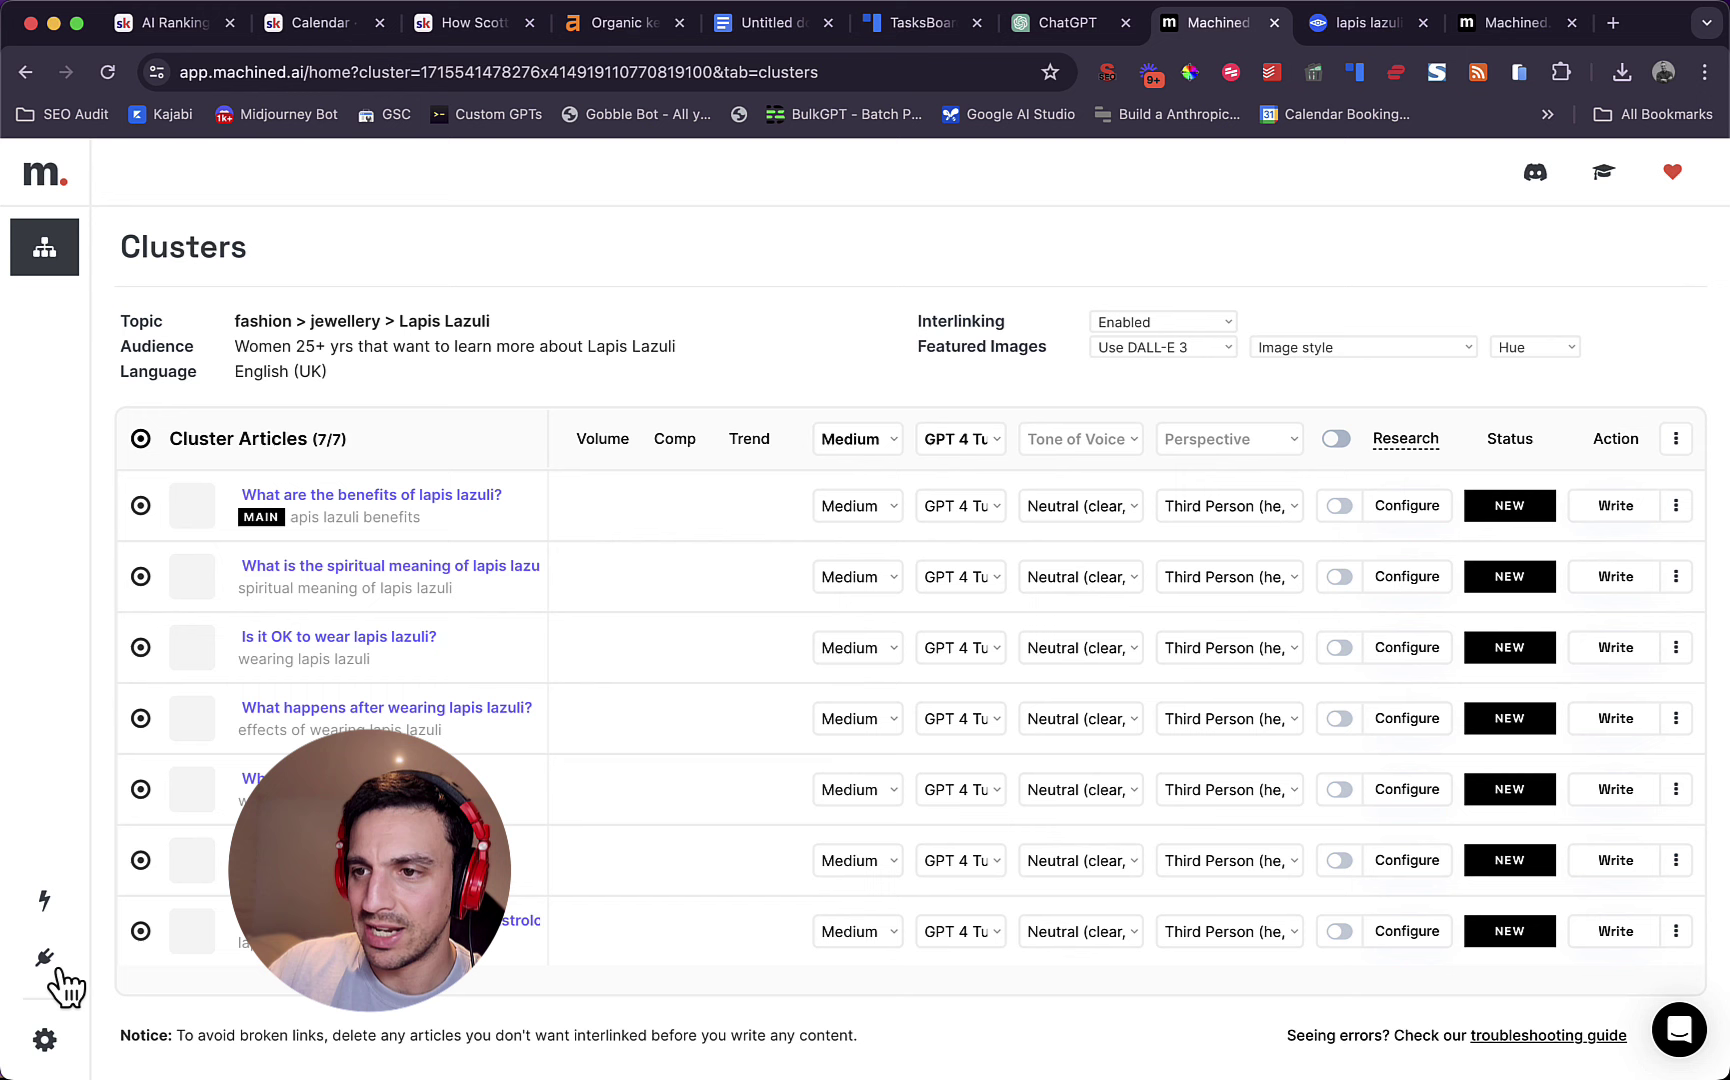
click(1212, 512)
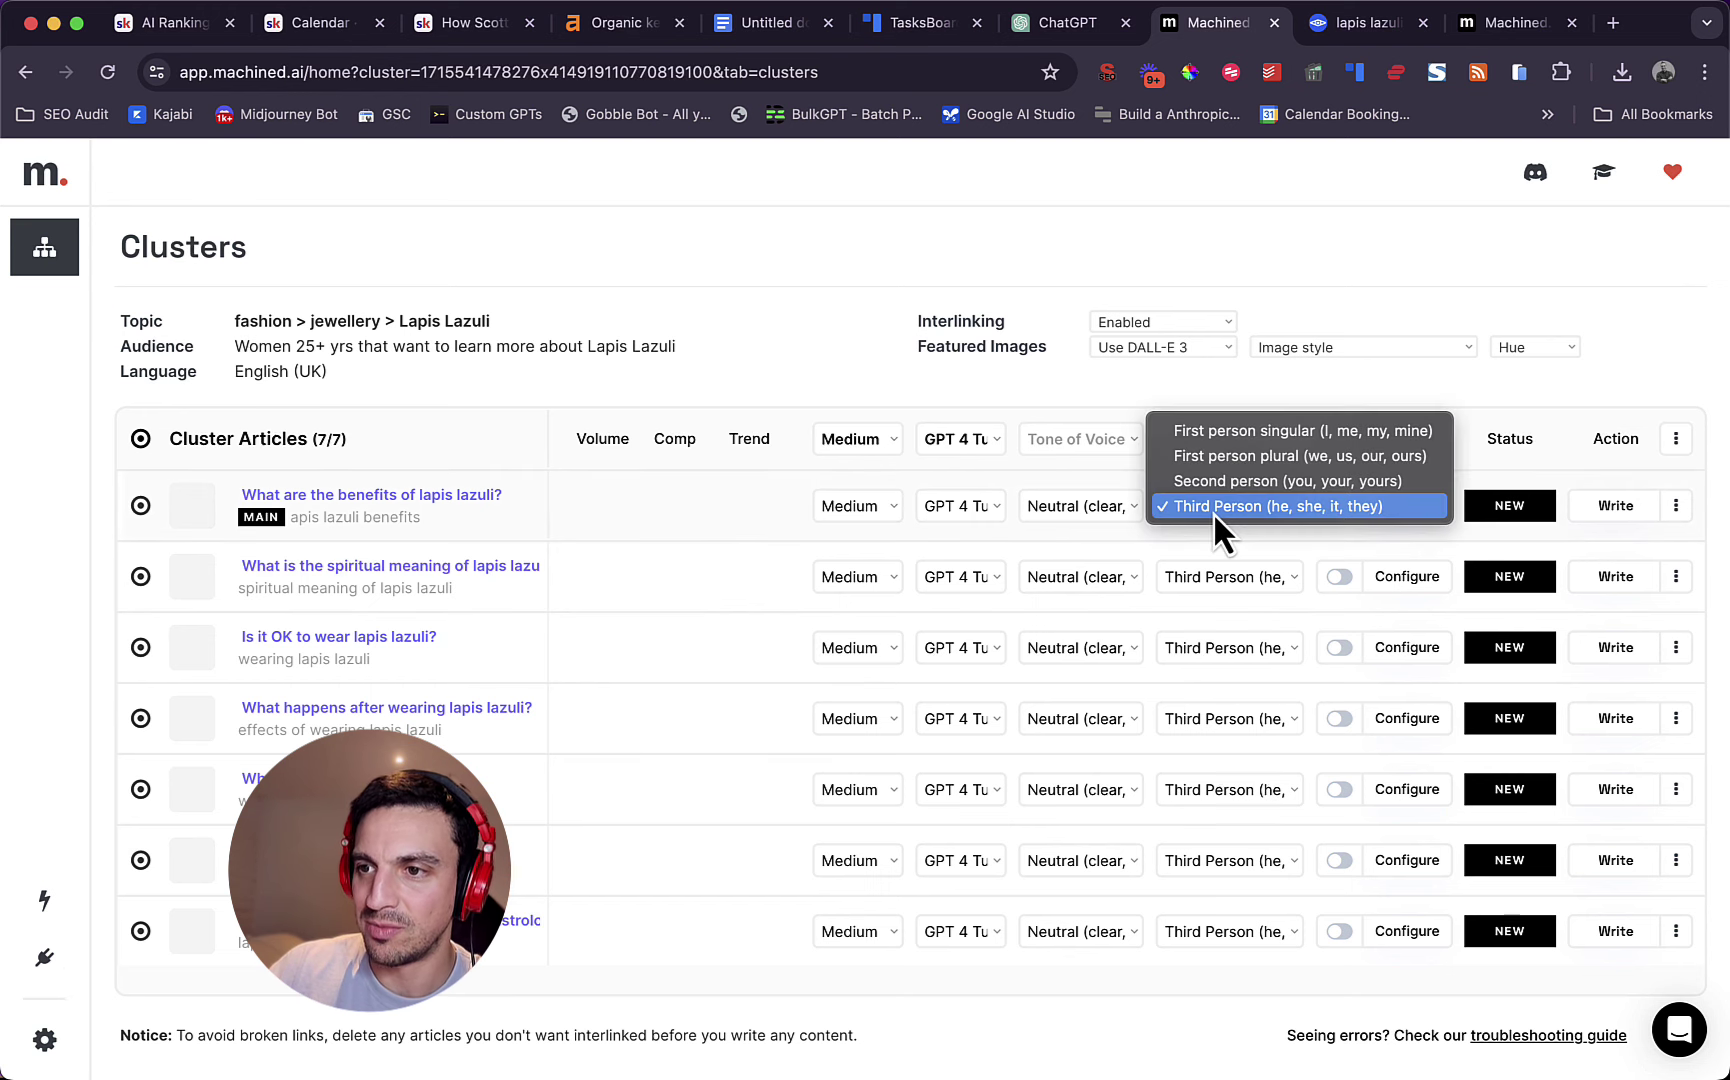
click(1064, 445)
click(1065, 445)
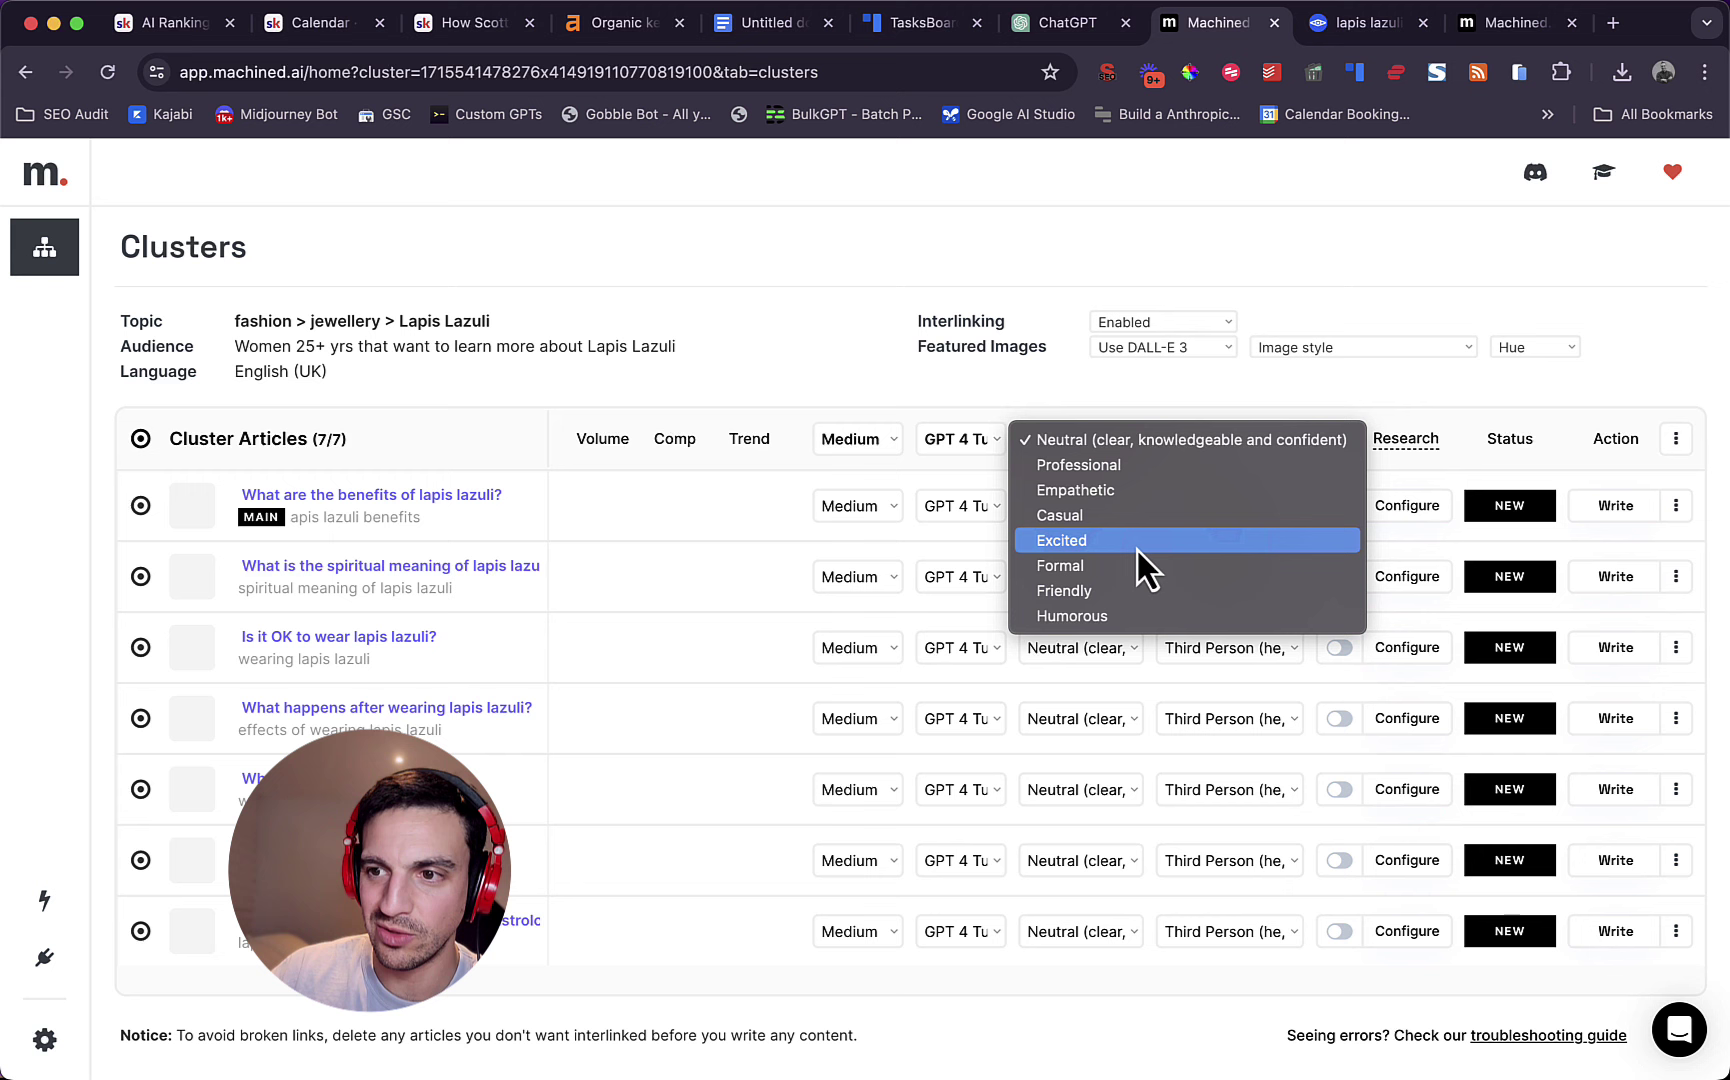
- Leave the tone unchanged and run Write Articles (7) on the selected lapis lazuli articles
click(1103, 407)
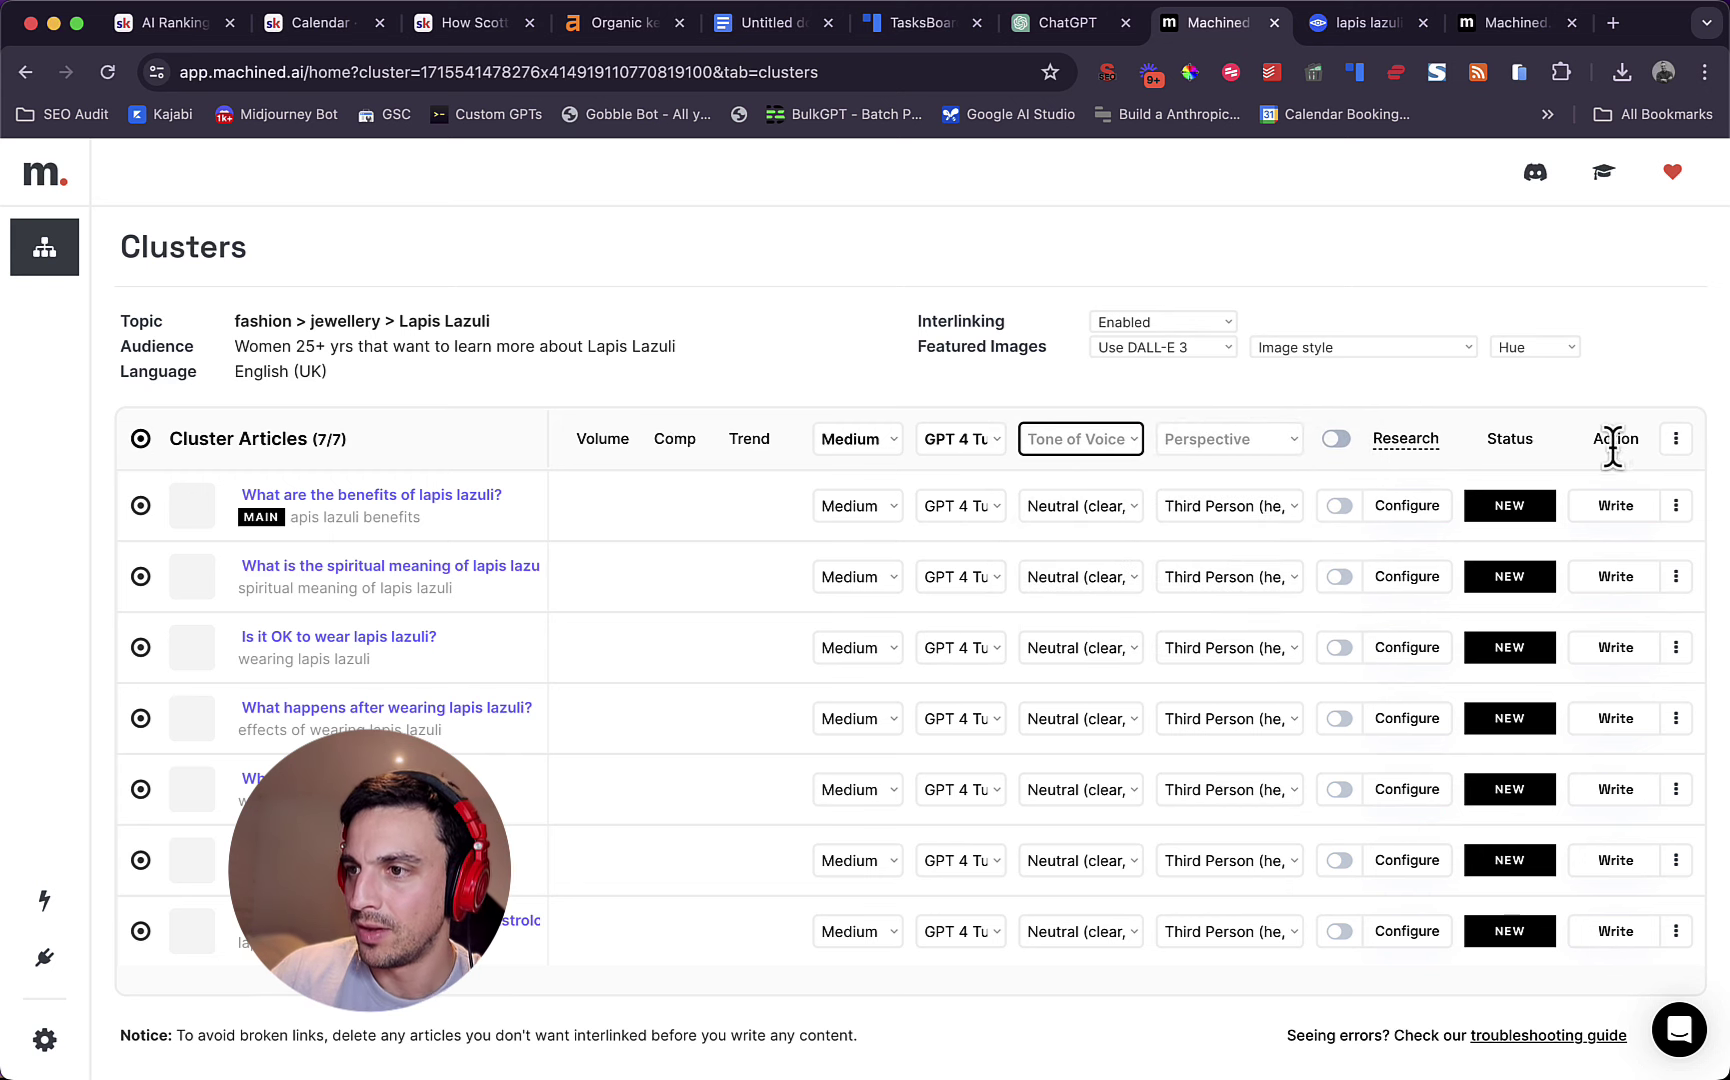
click(1676, 440)
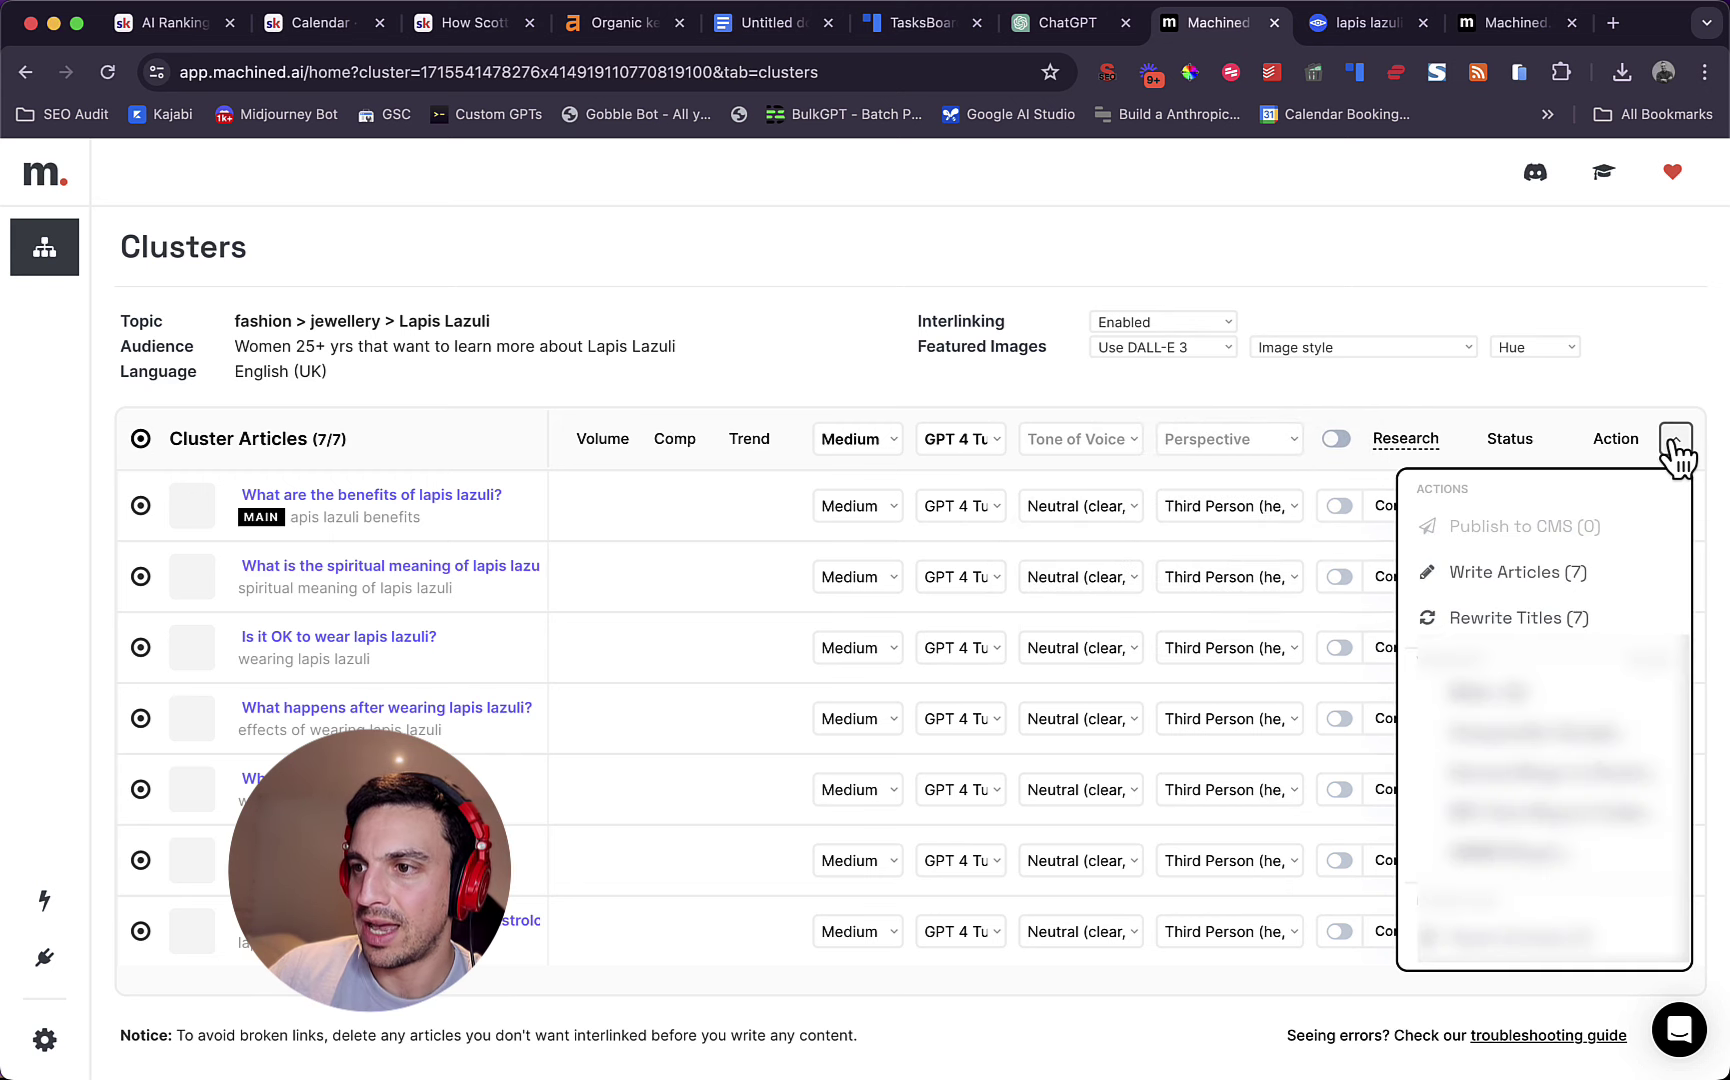
click(1514, 586)
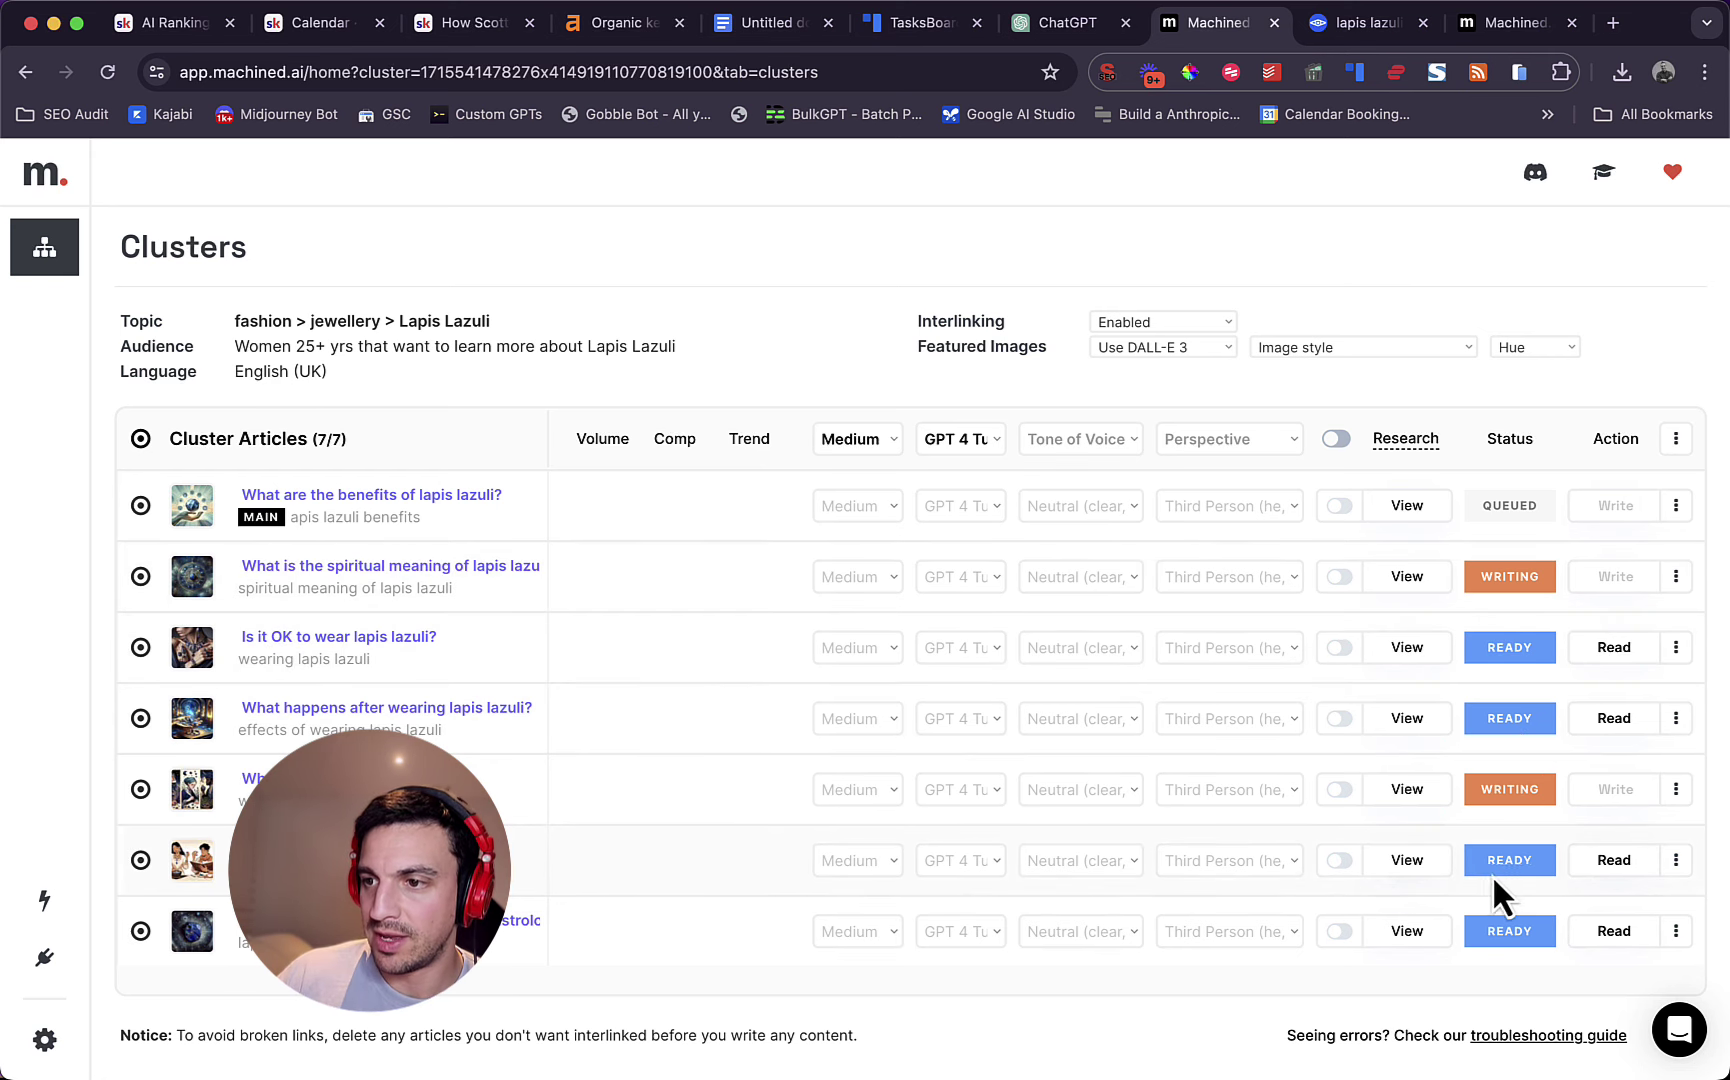
- Open the 'Can I wear lapis lazuli every day?' preview and read its description
click(1614, 862)
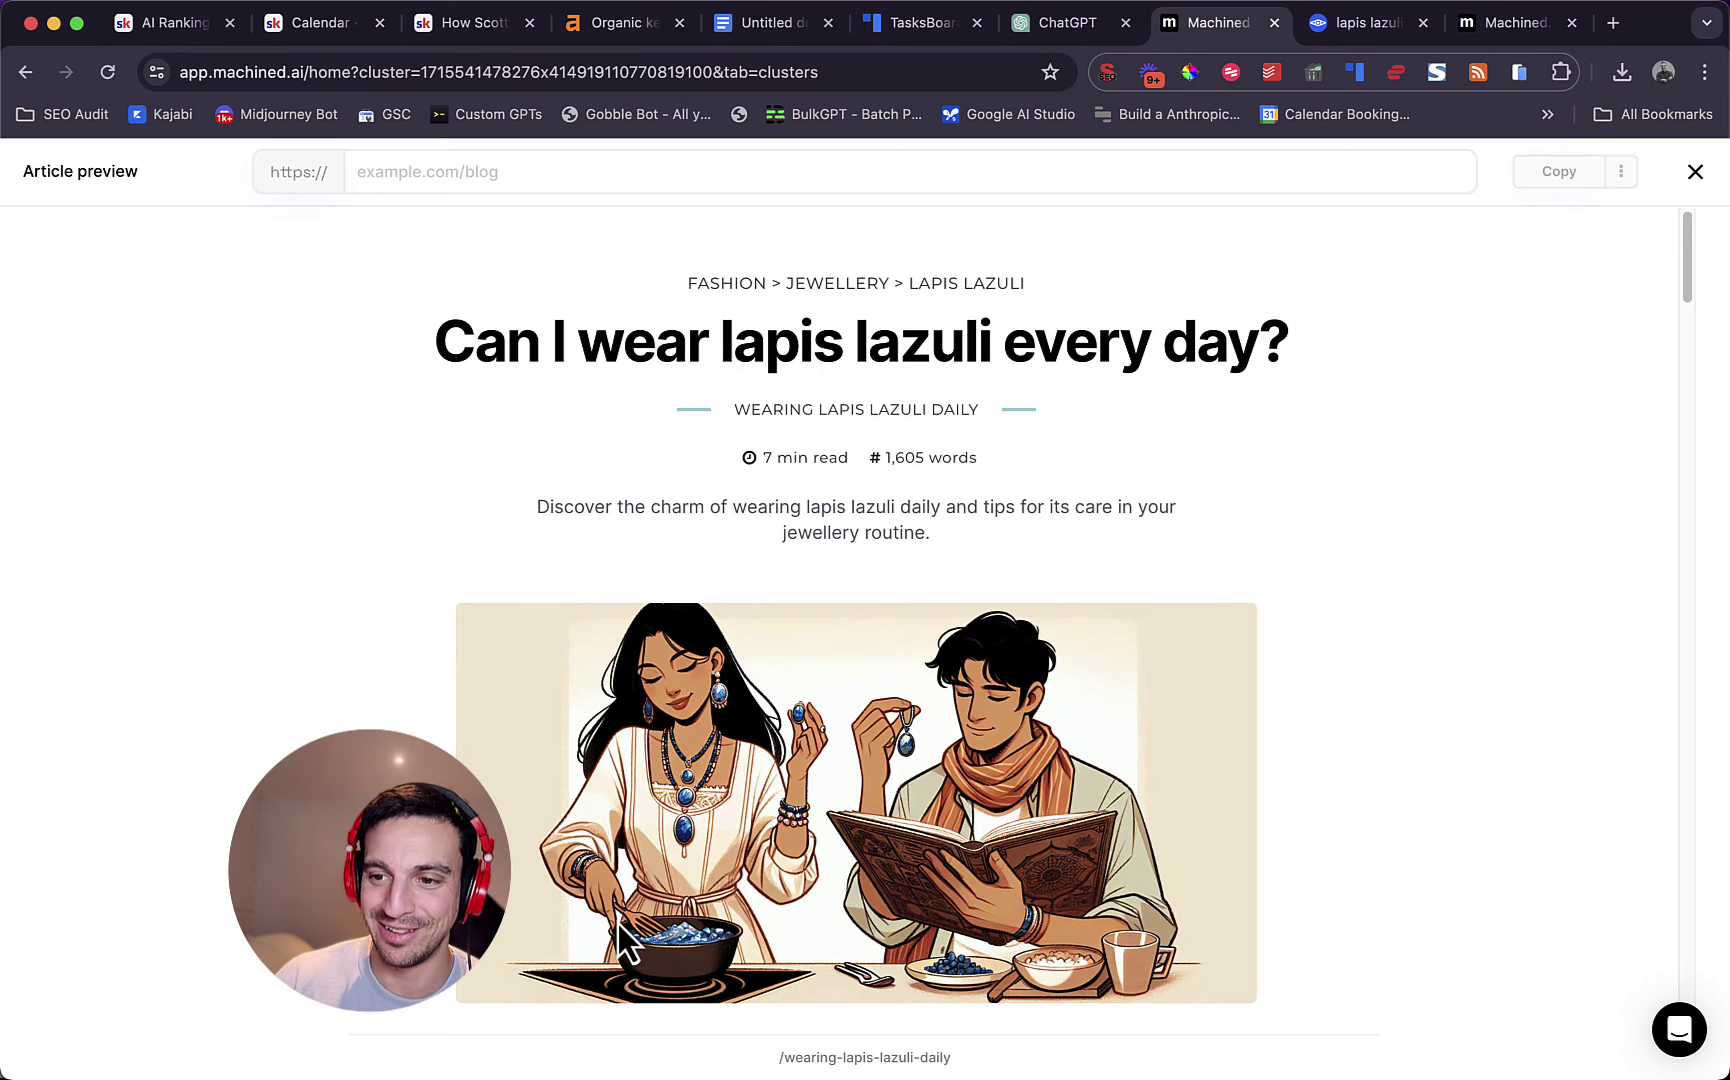
scroll(474, 685, down, 2)
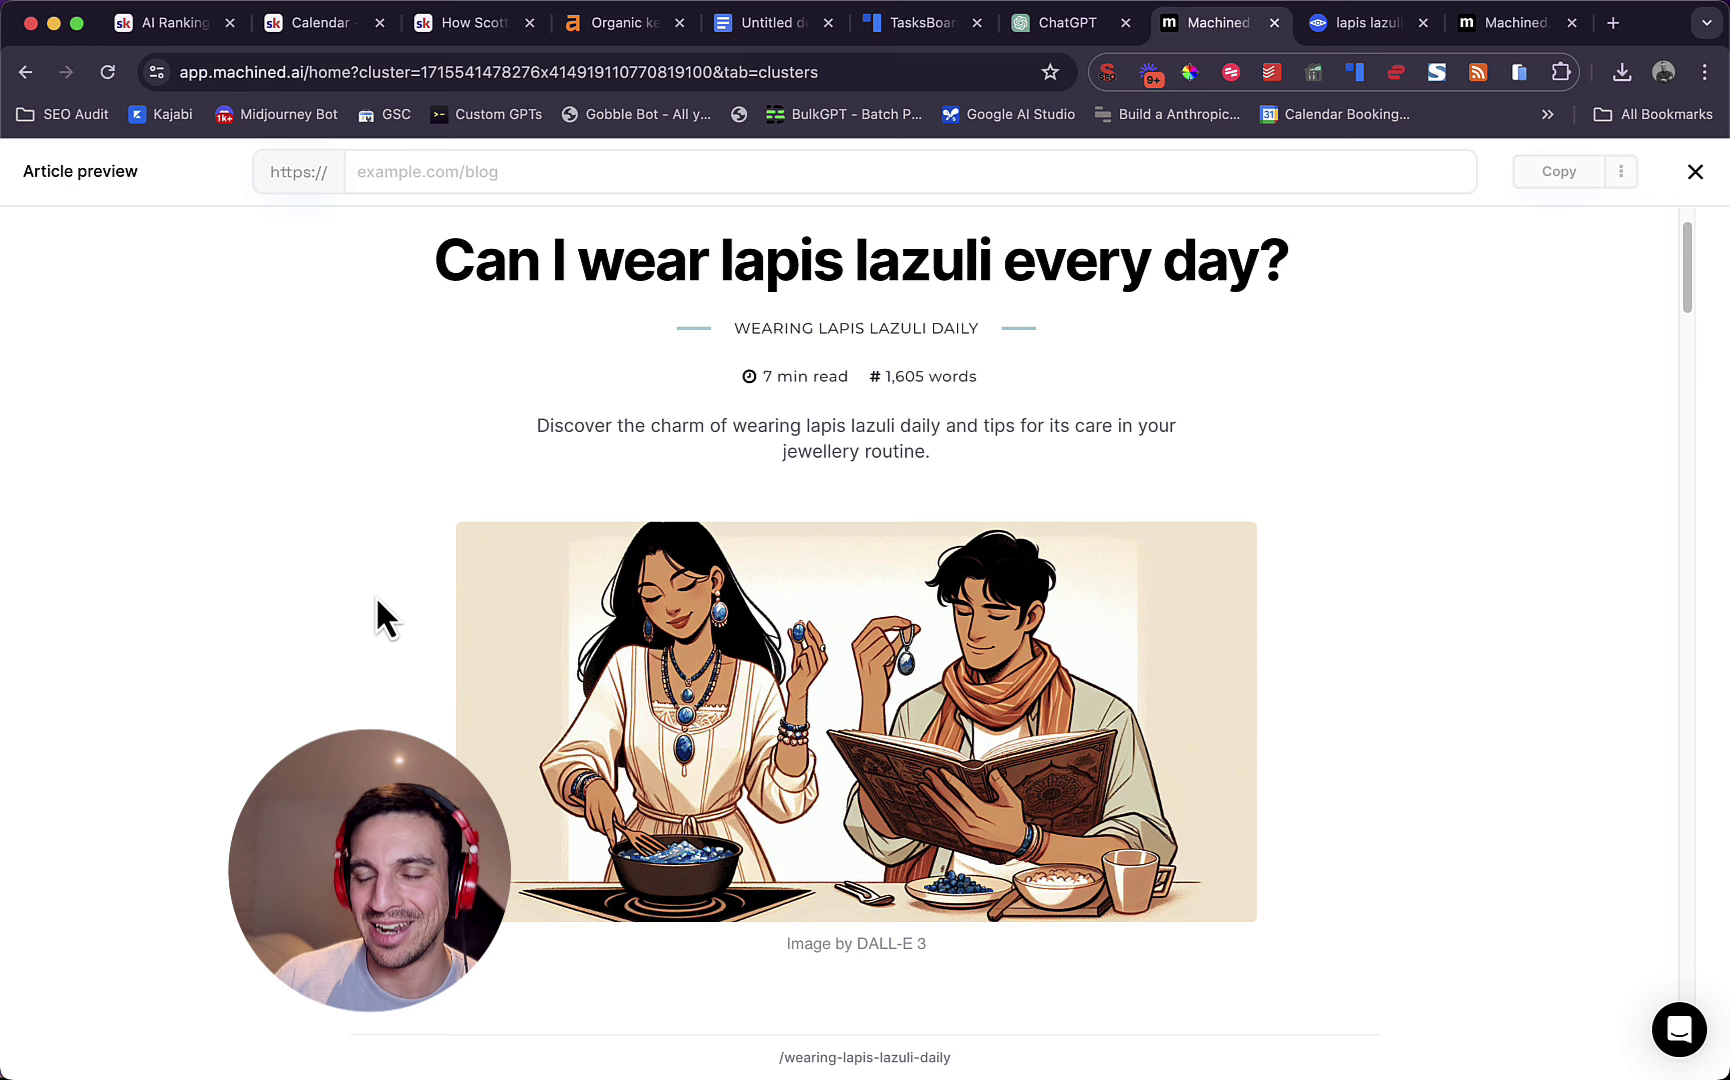
drag(533, 425, 1114, 481)
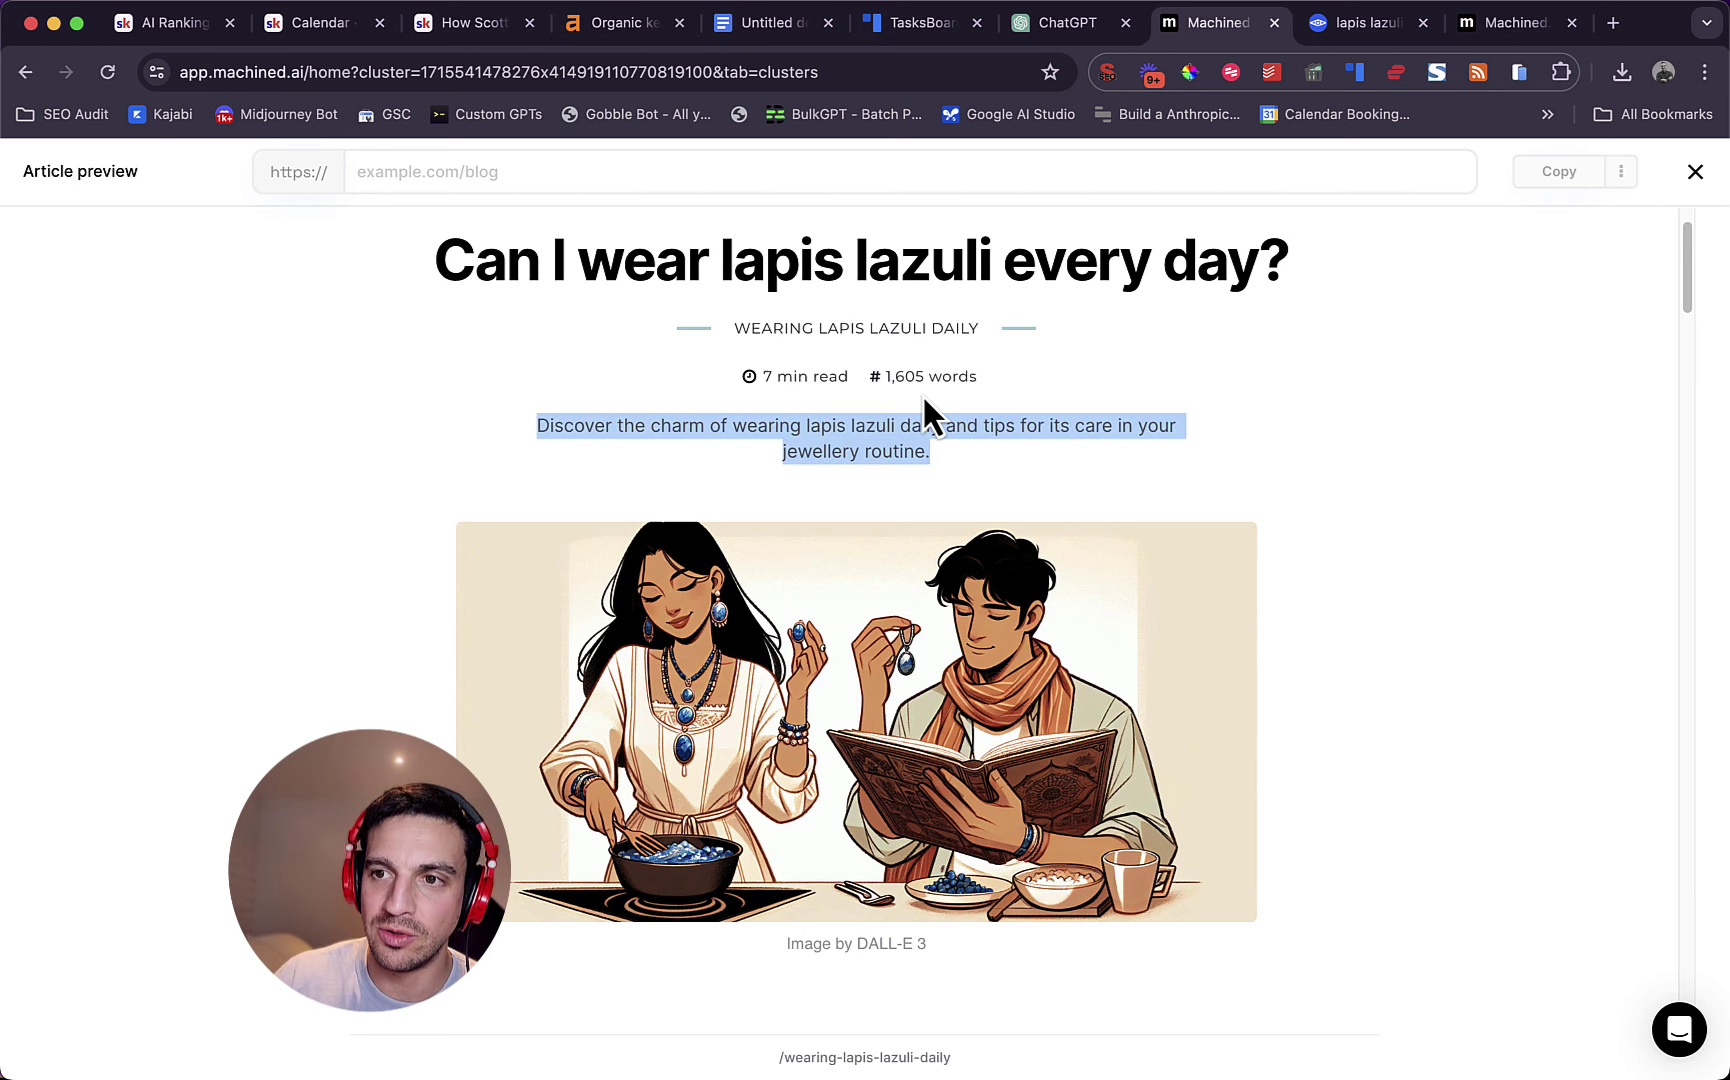
click(1100, 510)
scroll(1100, 520, down, 10)
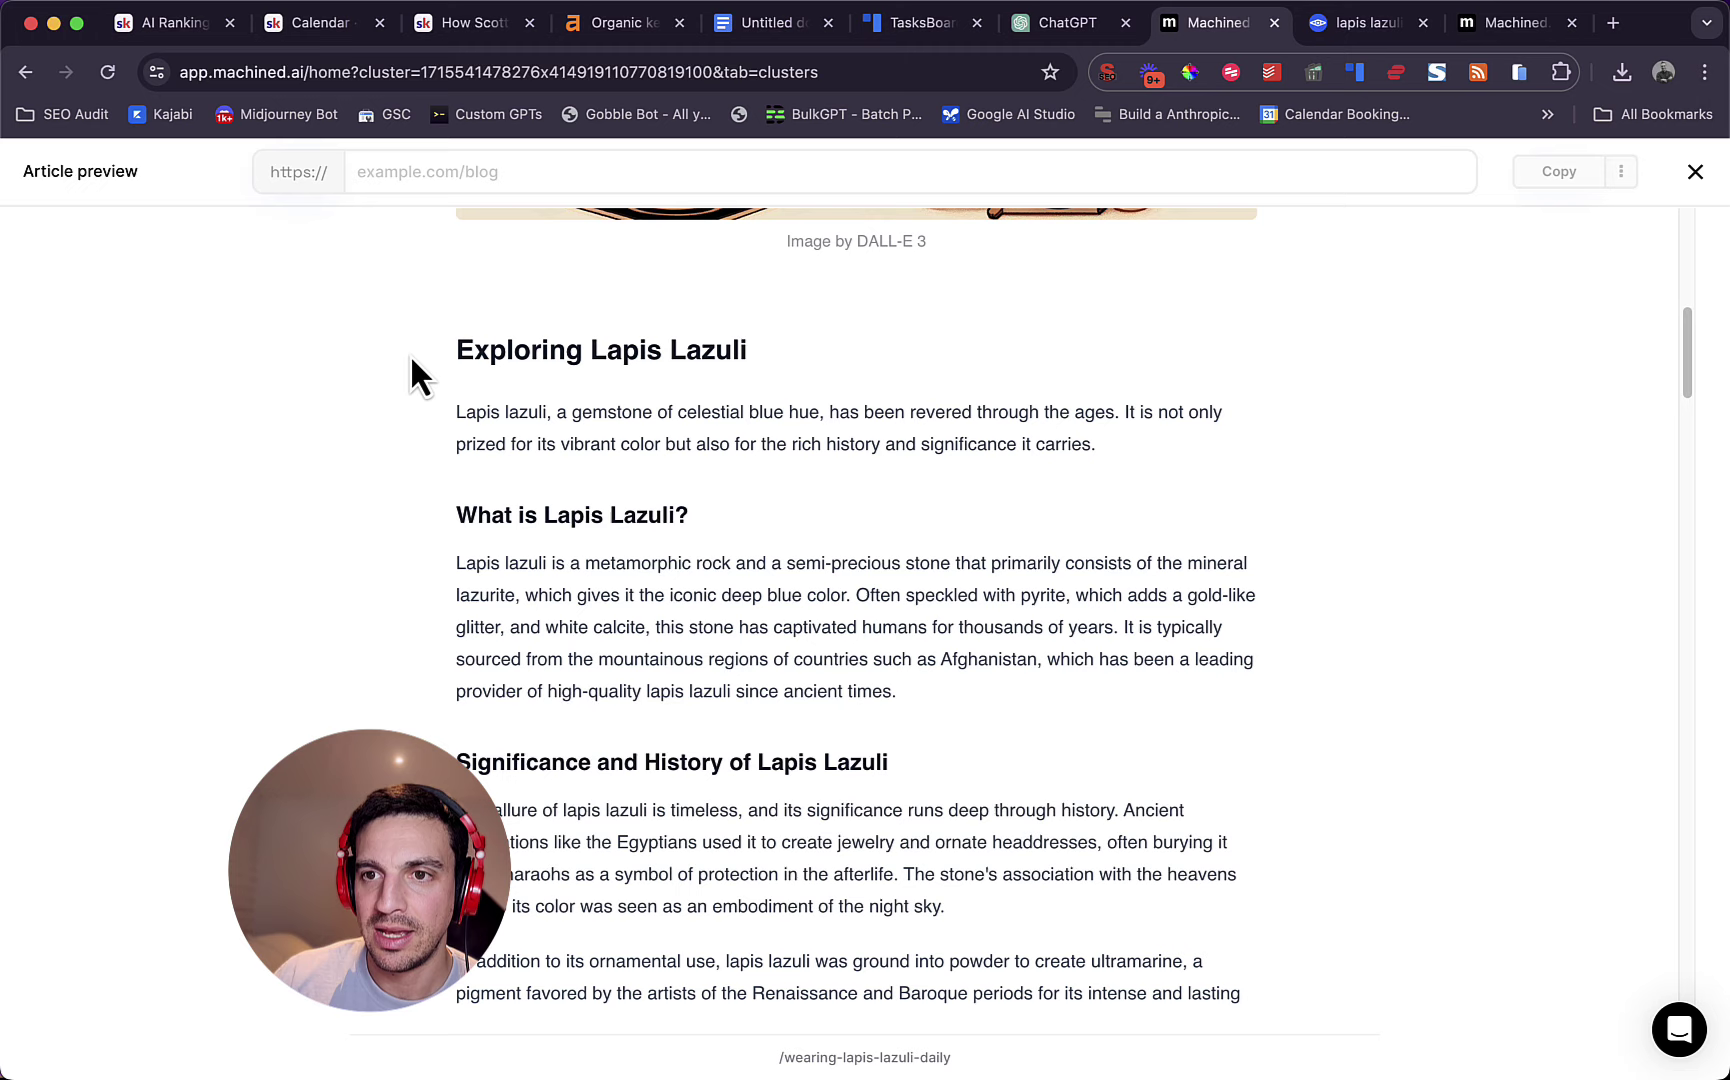
drag(410, 354, 968, 465)
- Read through the rest of the article, selecting the benefits table, then scroll back up
scroll(947, 481, down, 3)
scroll(948, 487, down, 4)
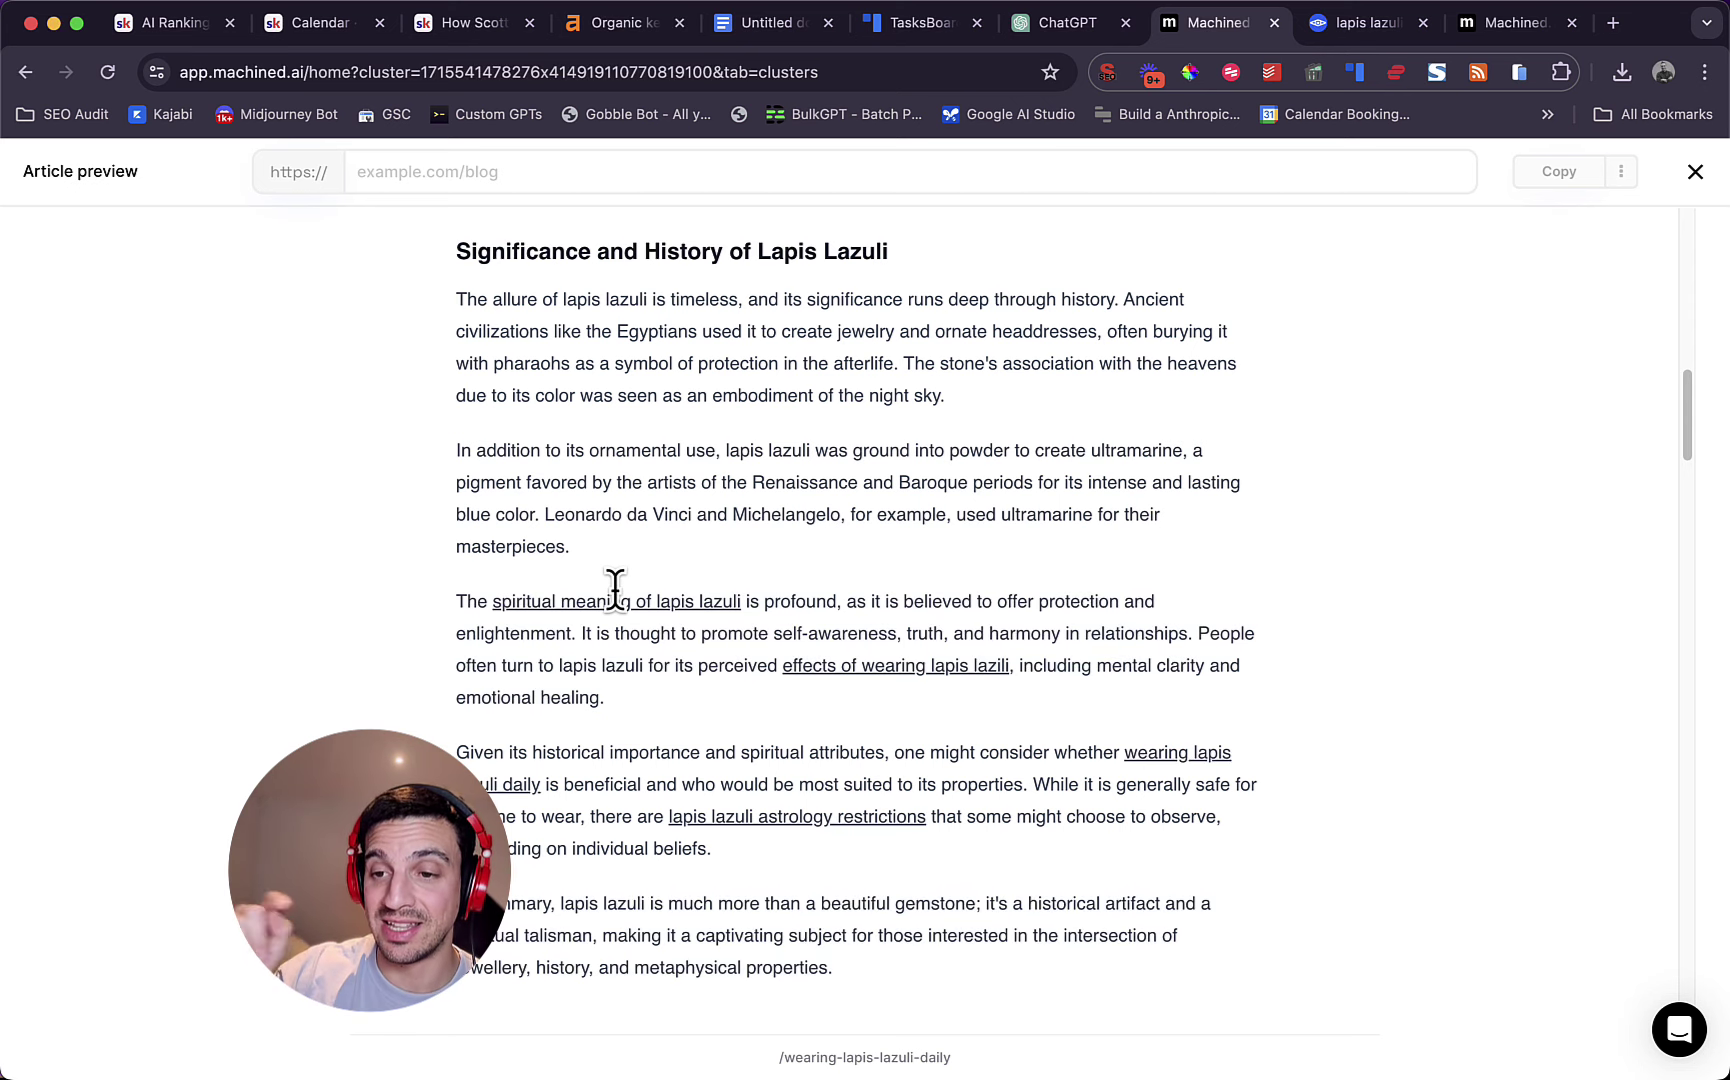
scroll(872, 548, down, 10)
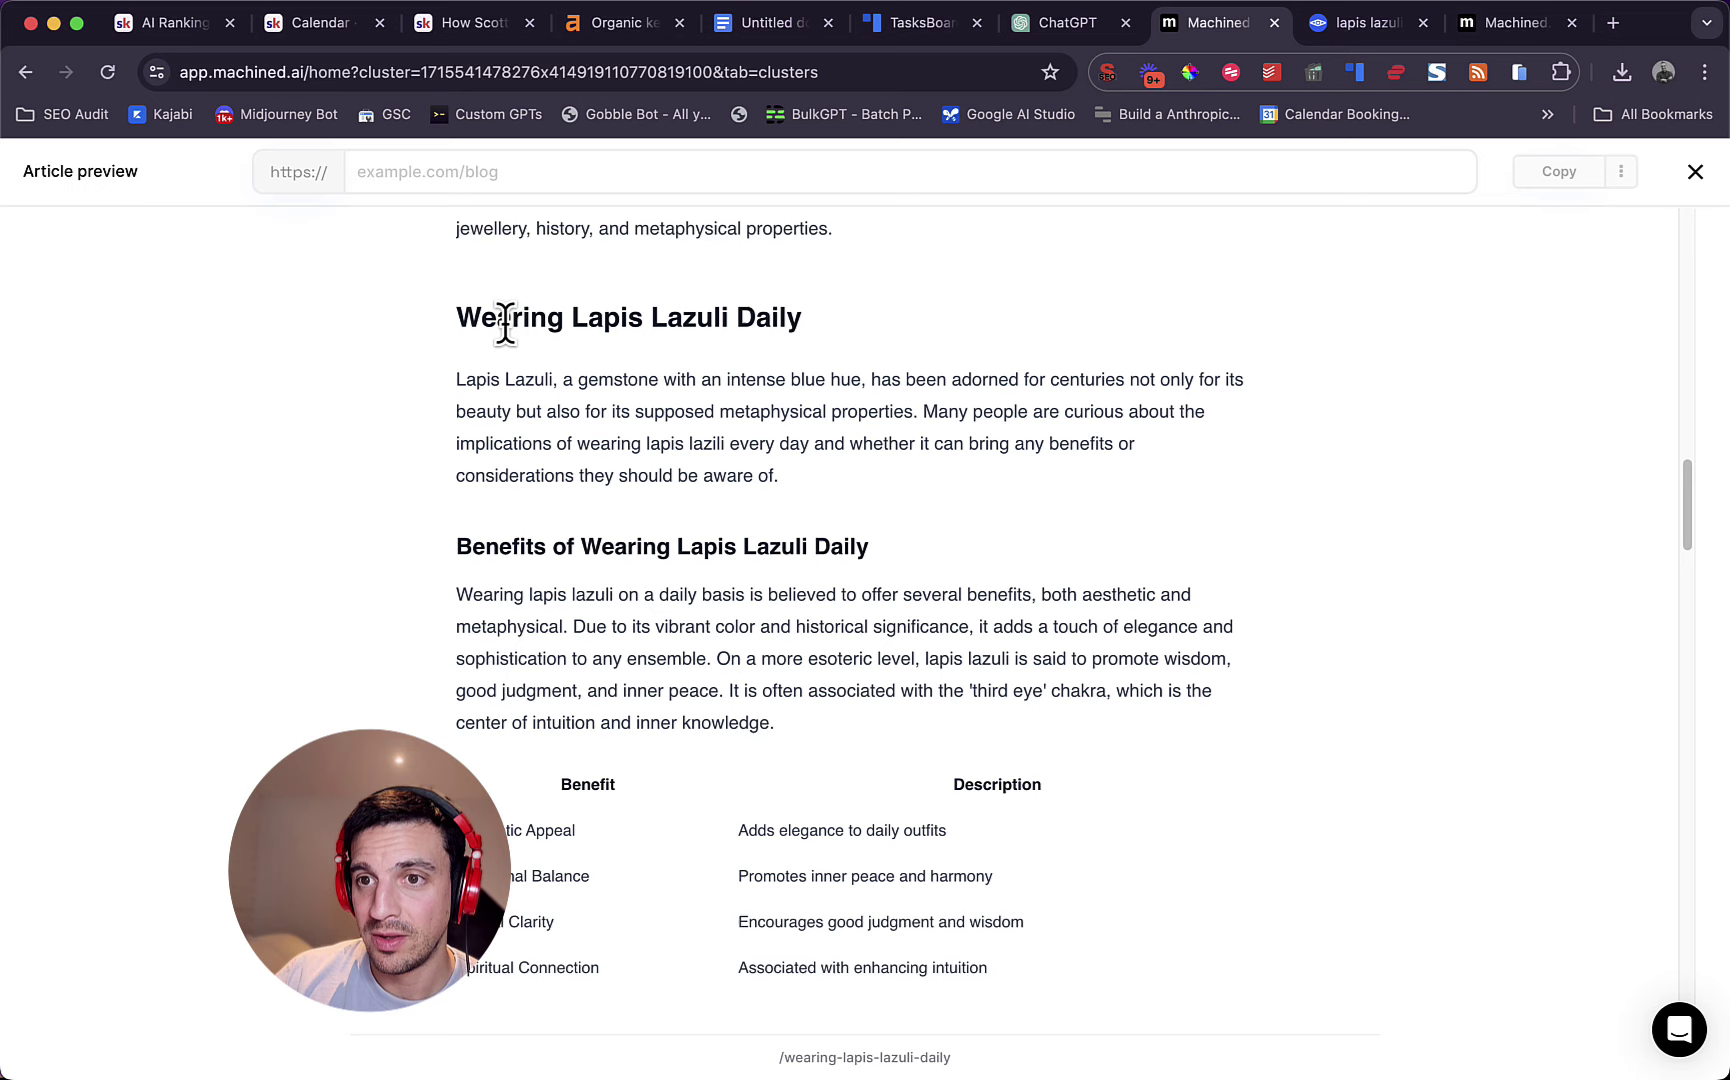
scroll(937, 335, down, 5)
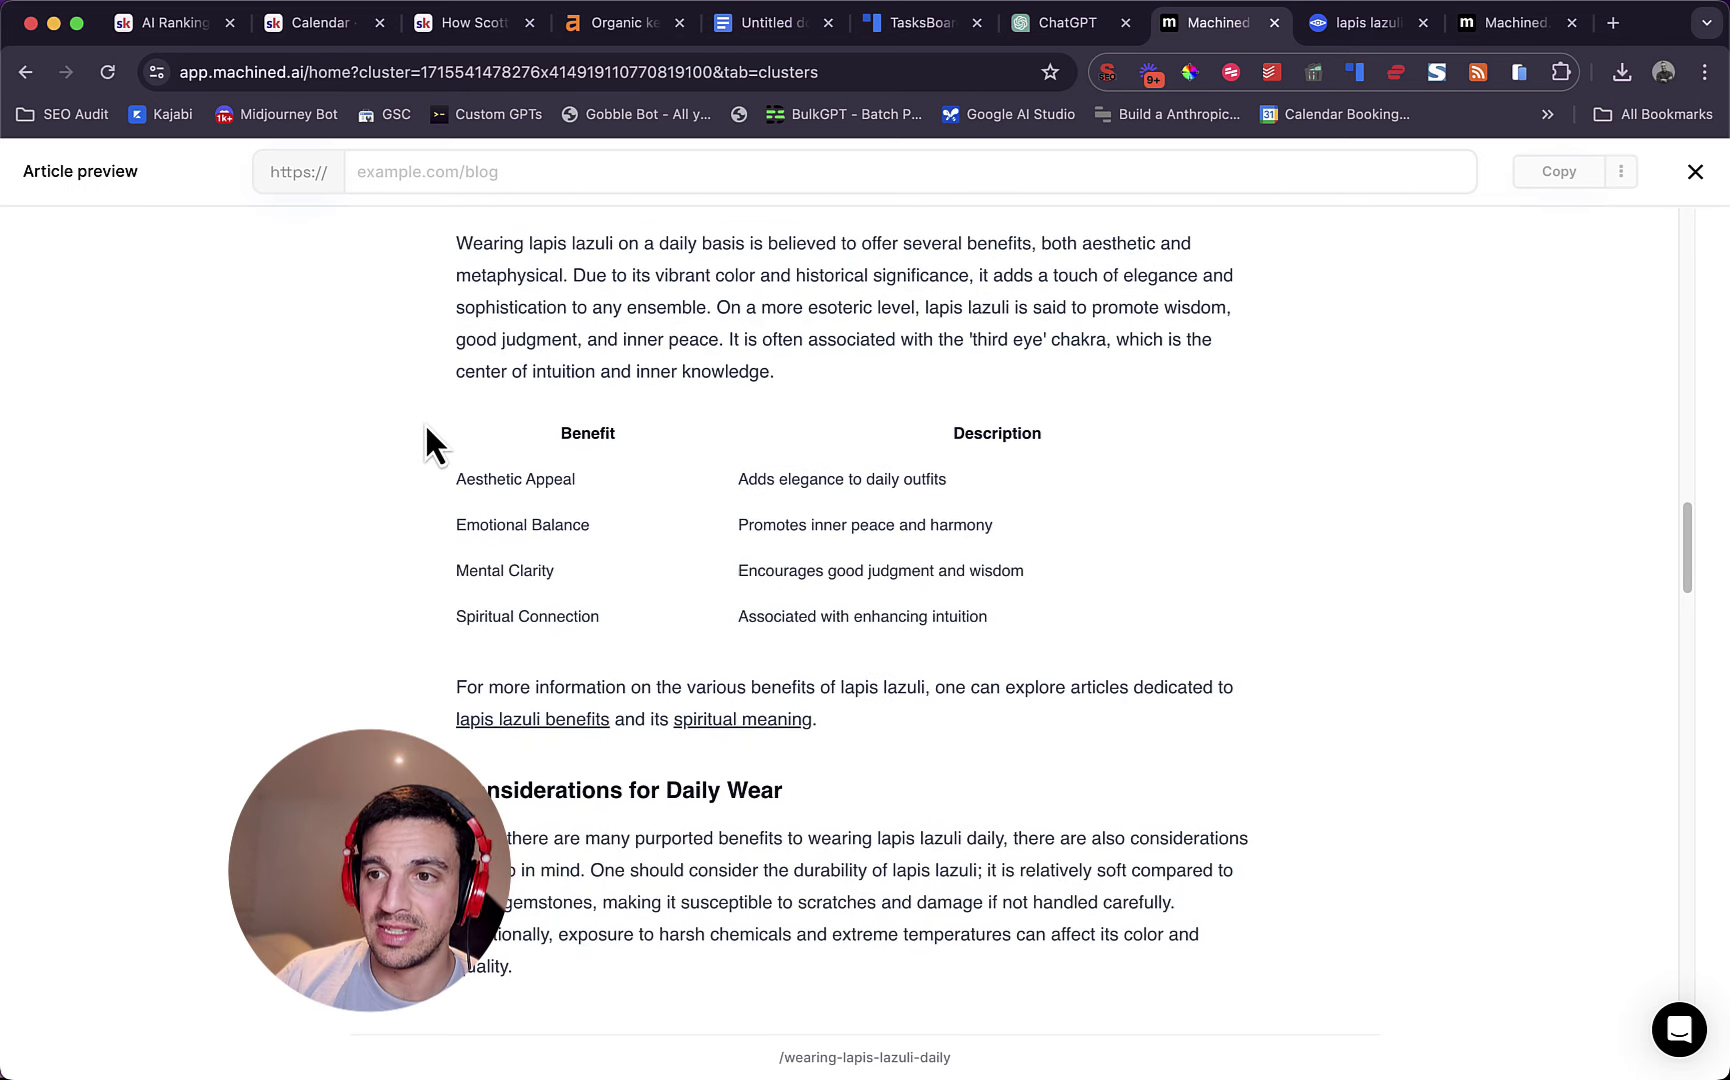
drag(426, 430, 1172, 660)
scroll(1235, 620, down, 10)
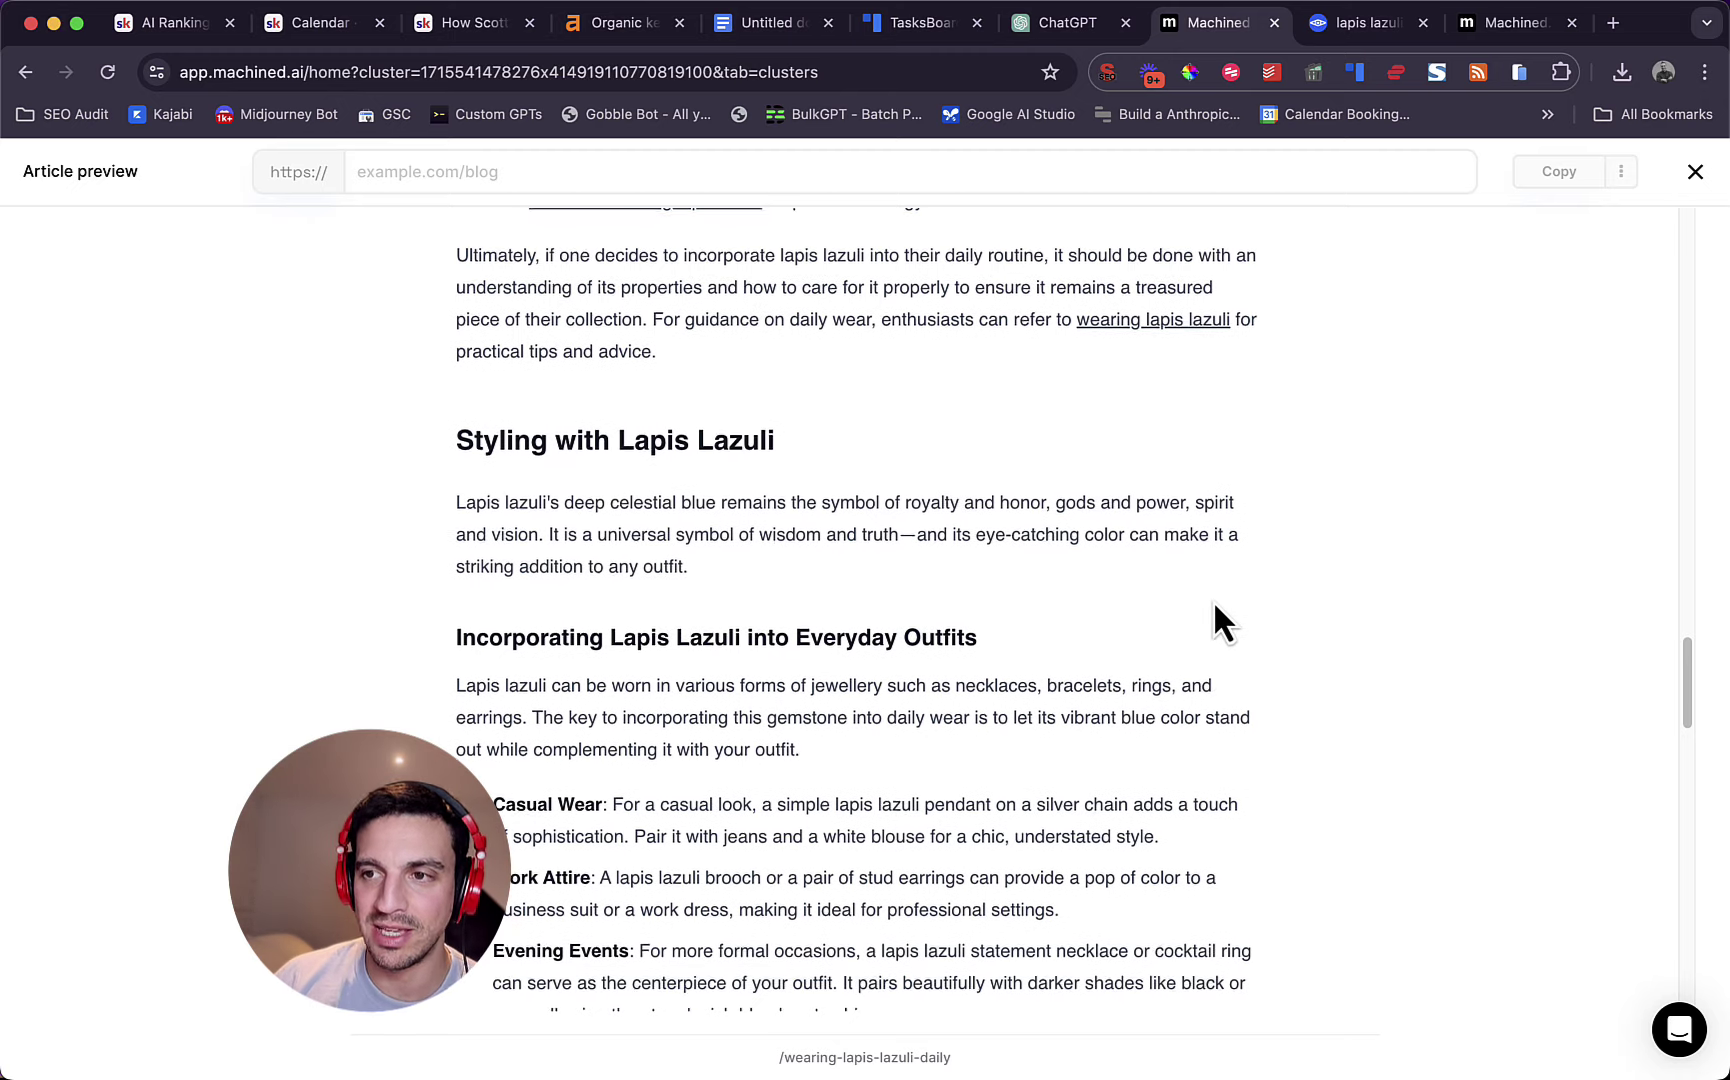
scroll(1239, 614, down, 10)
scroll(1314, 725, down, 6)
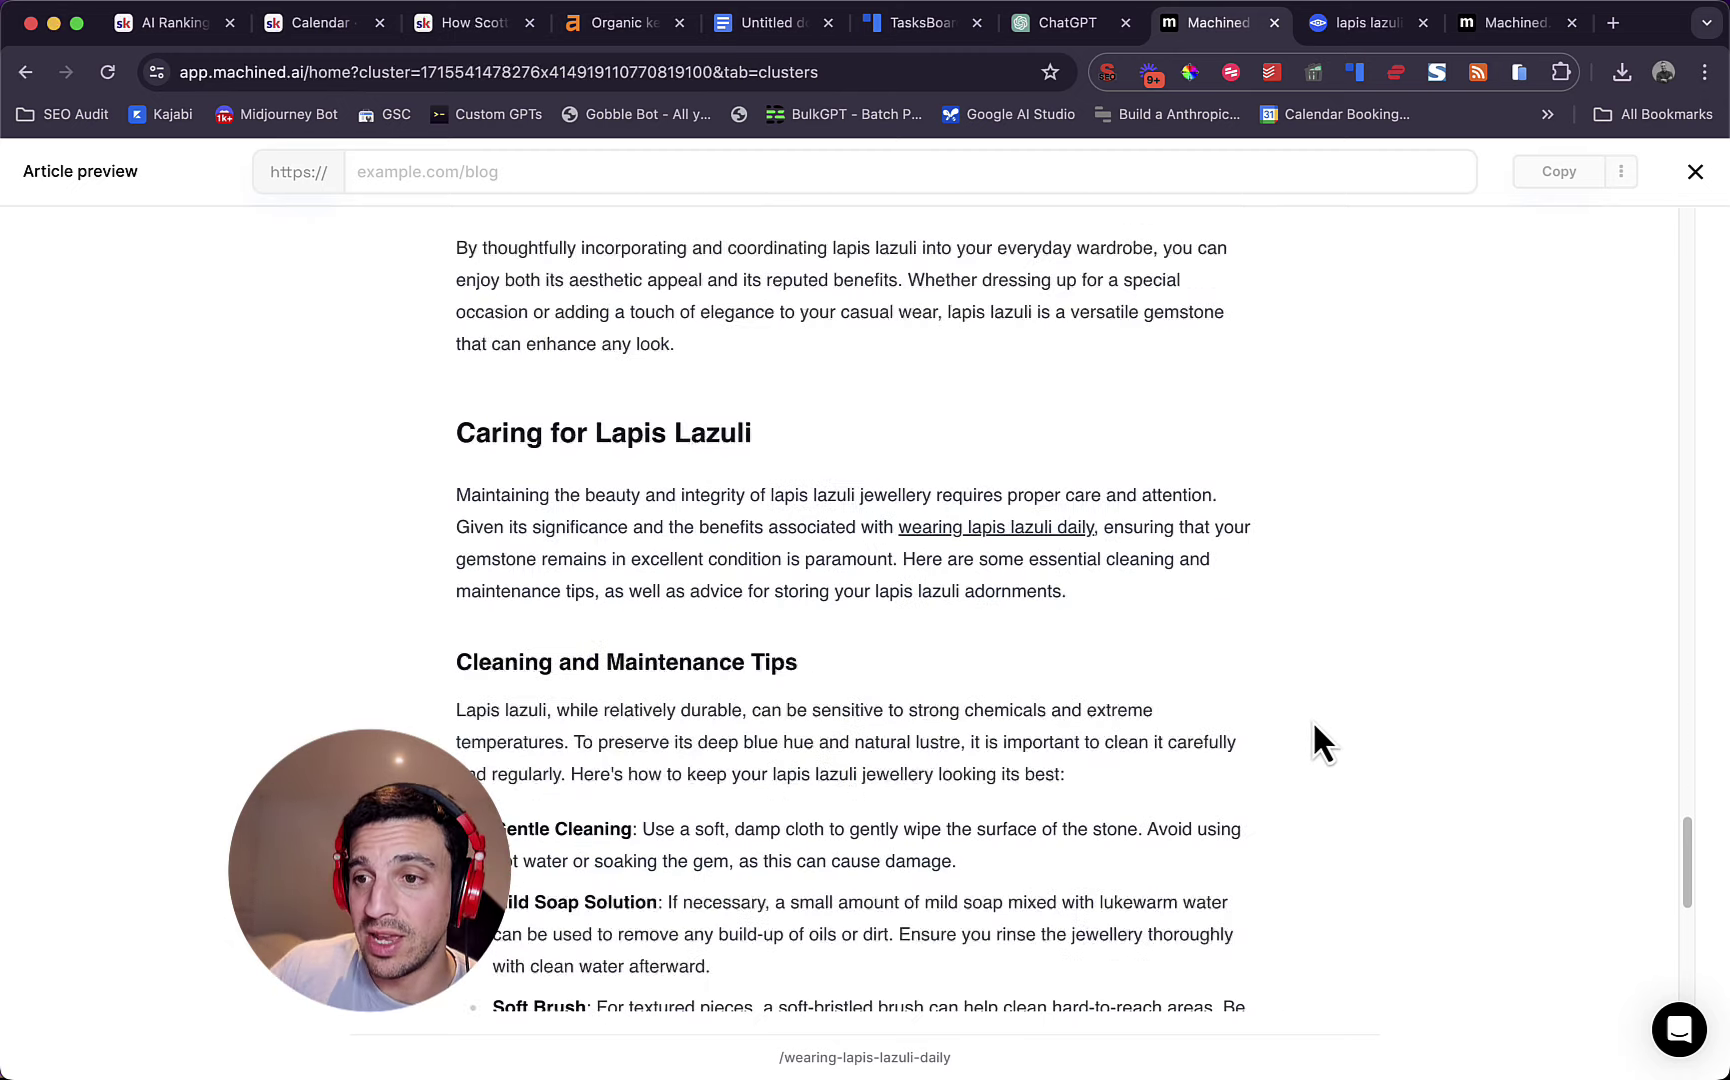
scroll(1300, 715, down, 8)
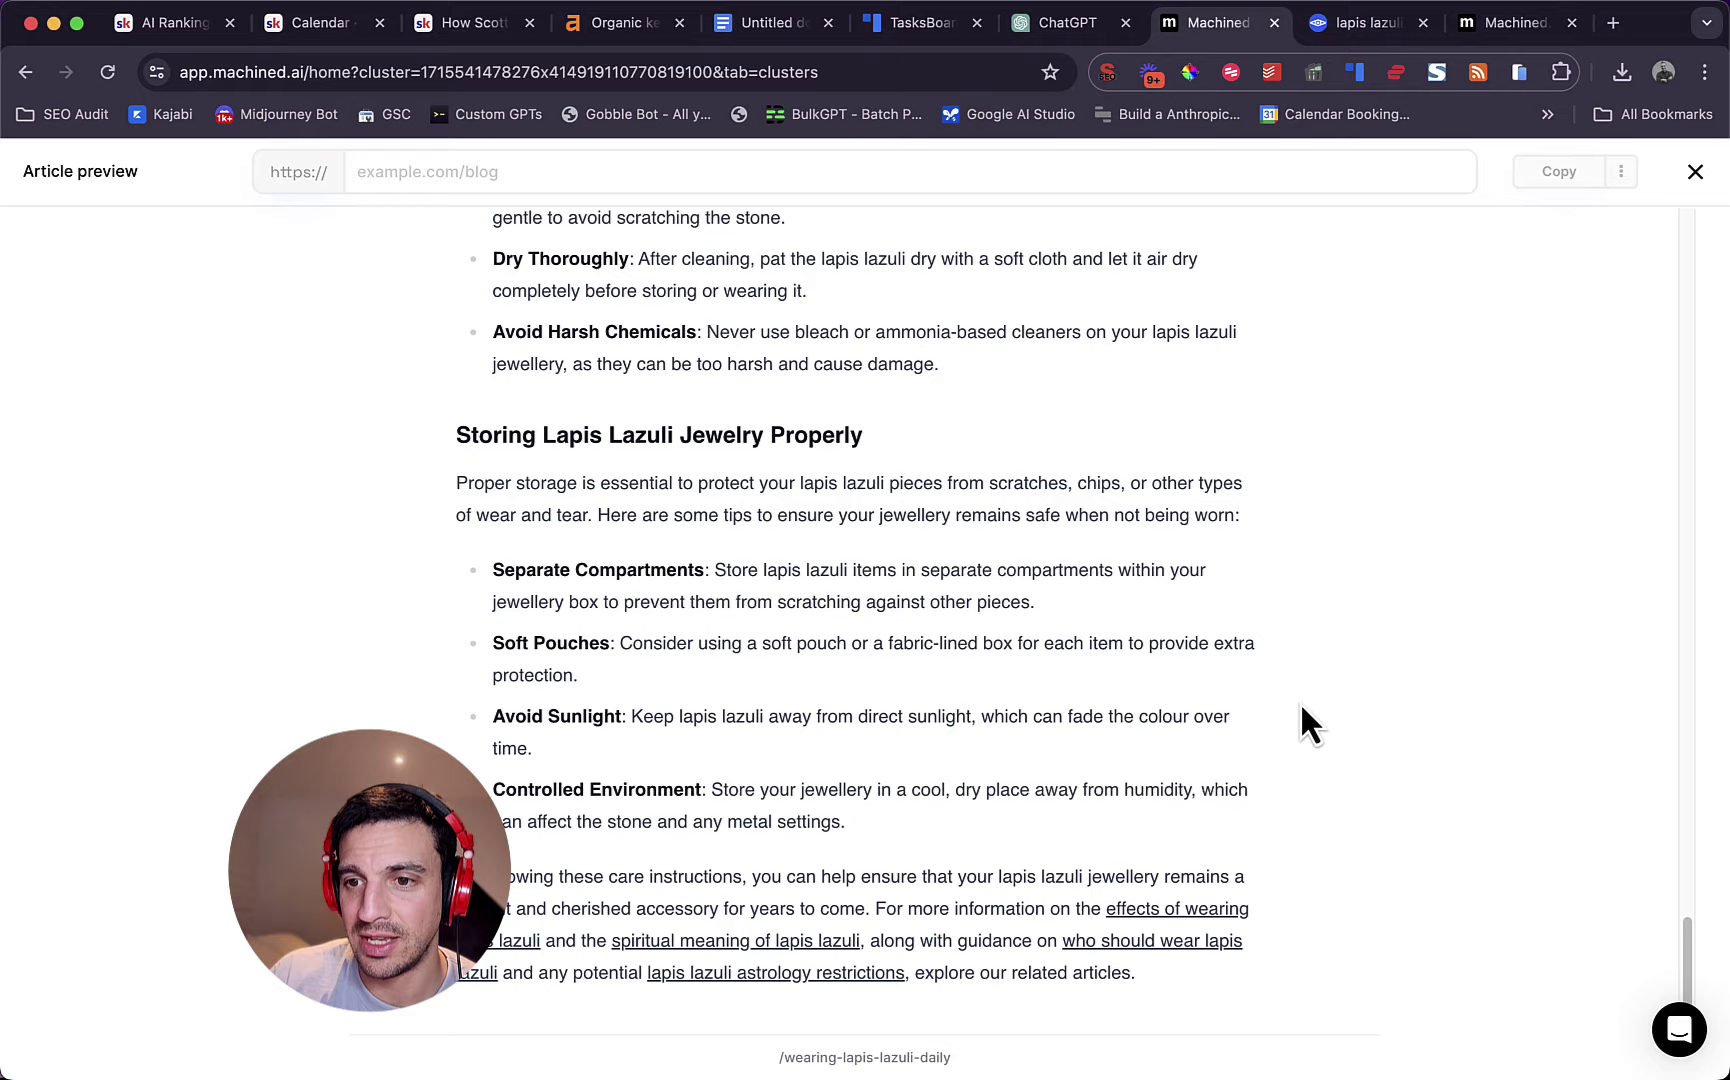
scroll(1300, 704, up, 20)
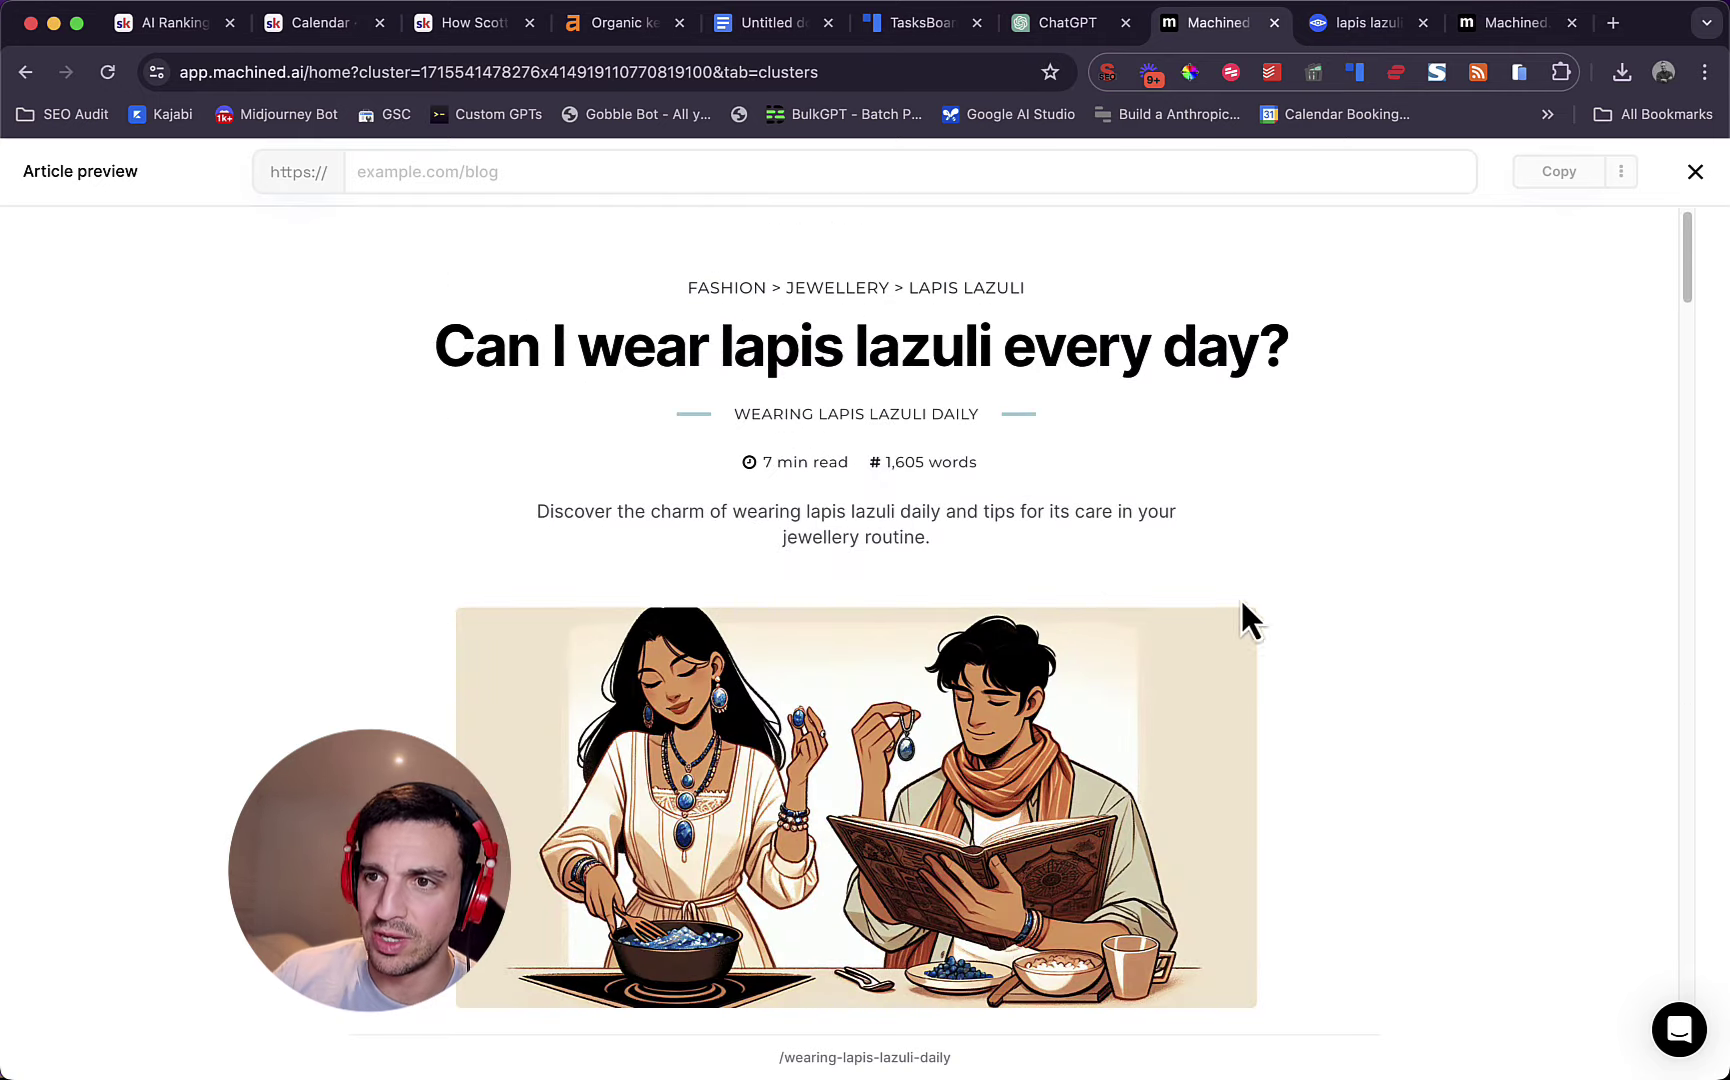
scroll(946, 699, down, 12)
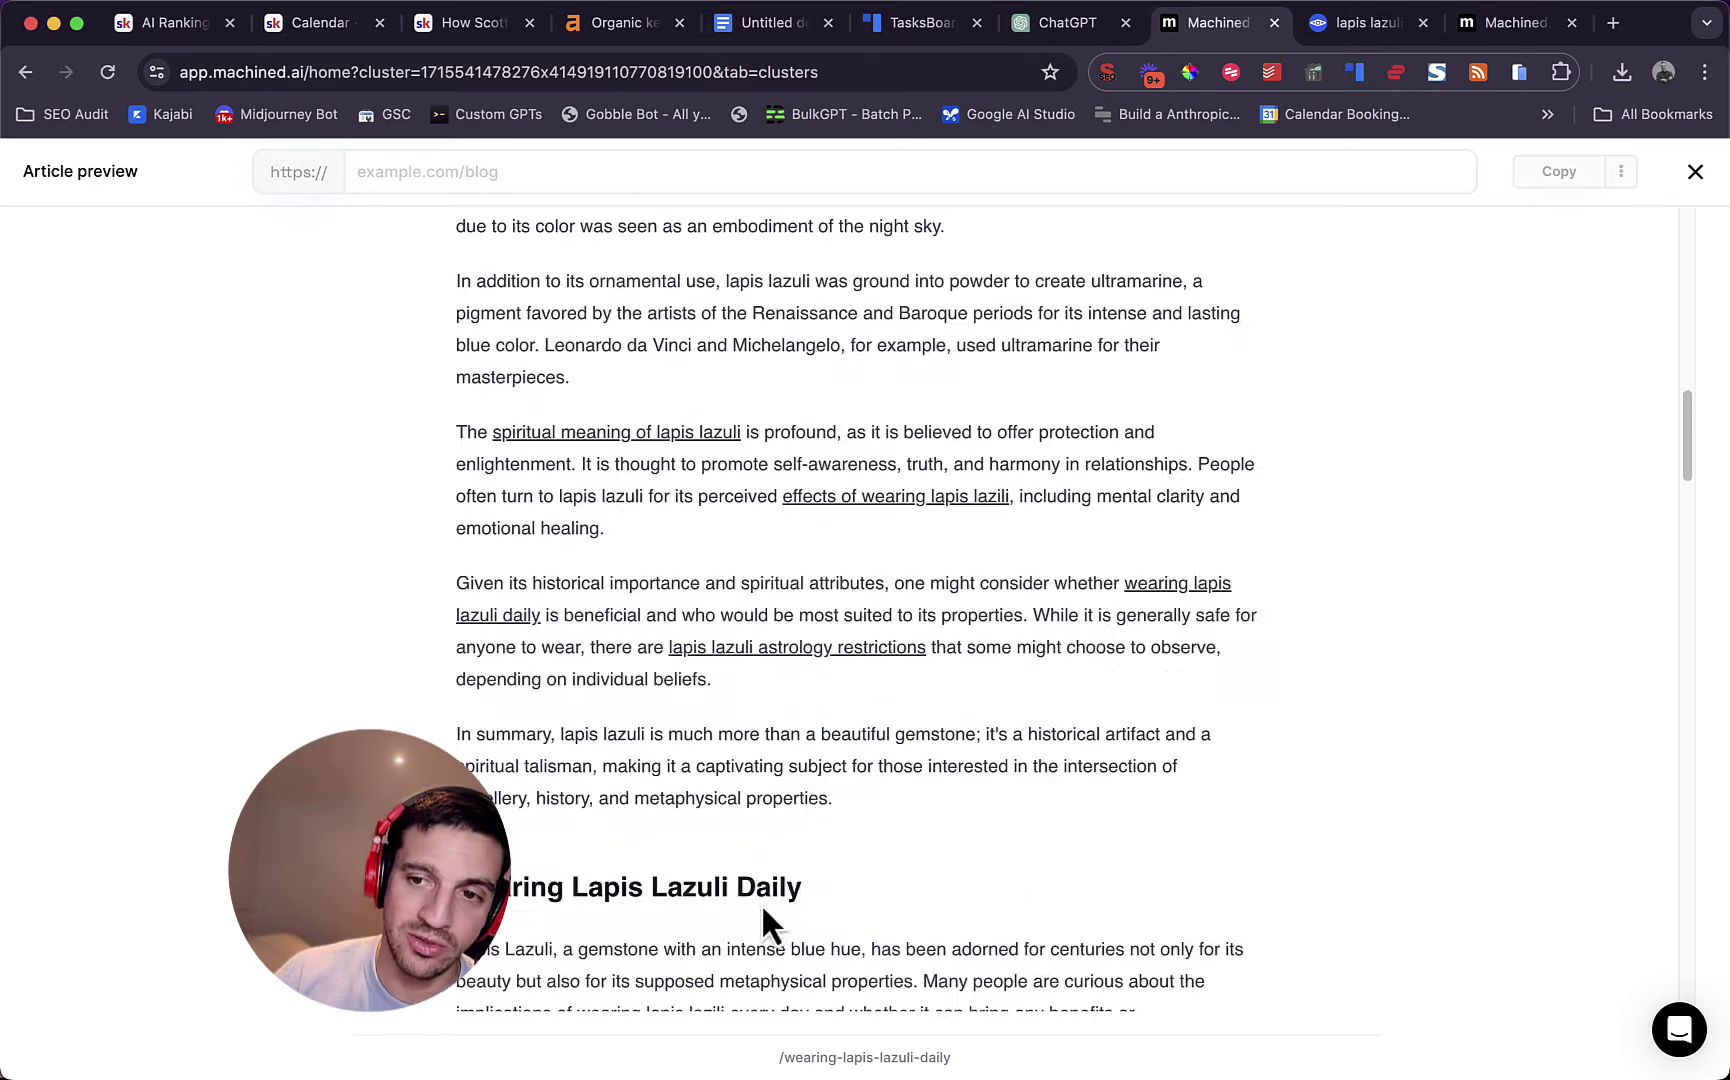
scroll(768, 884, down, 6)
drag(1000, 895, 921, 738)
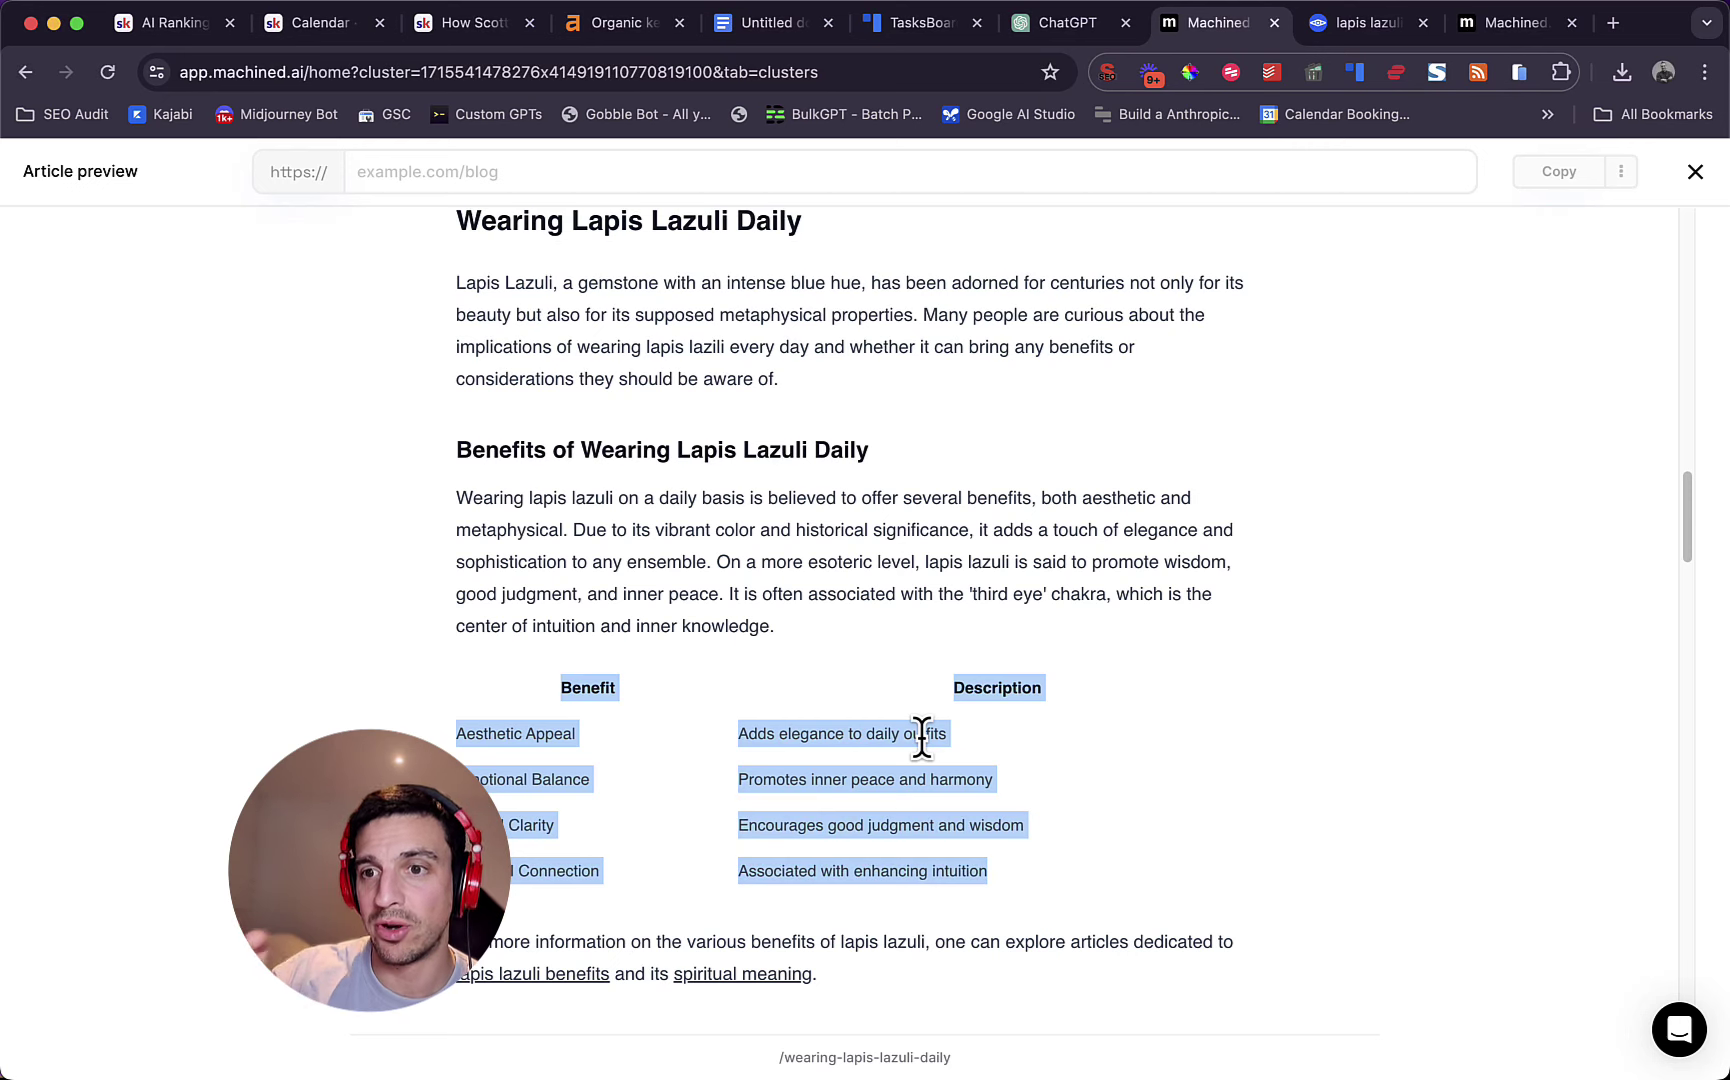
scroll(1097, 772, up, 5)
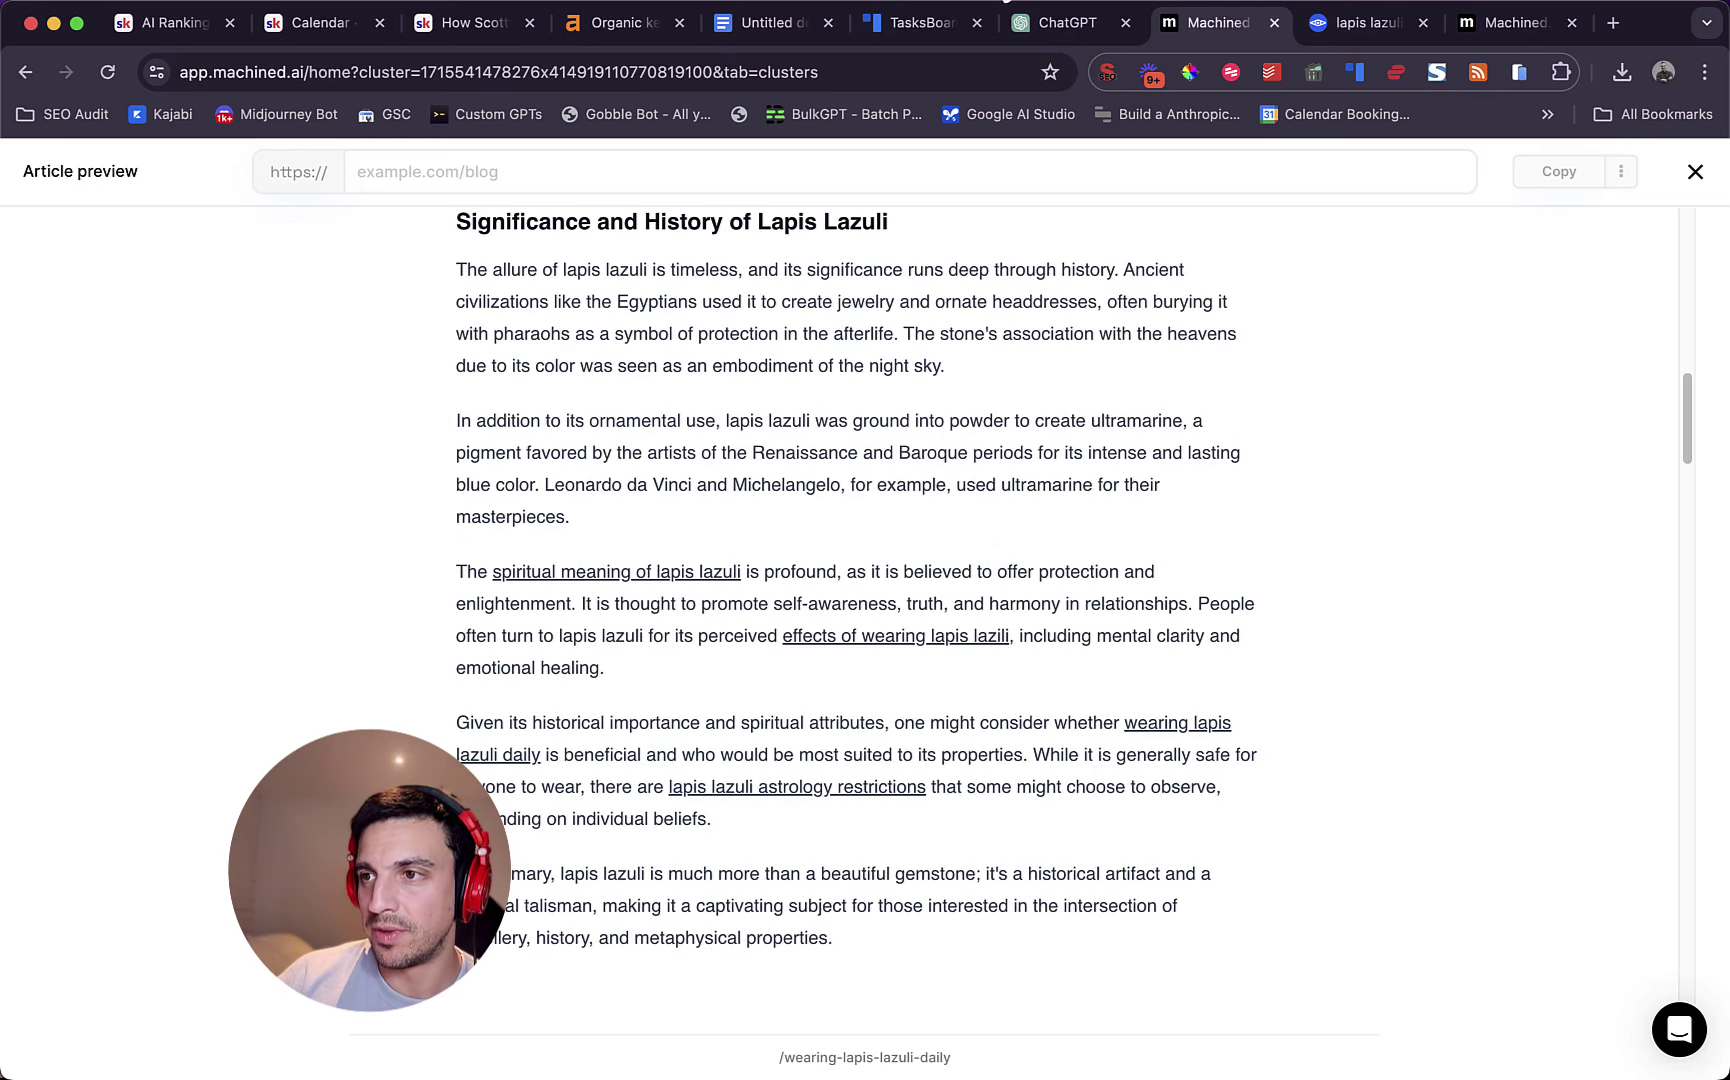
- Close the article preview to return to the Lapis Lazuli cluster list
click(1694, 172)
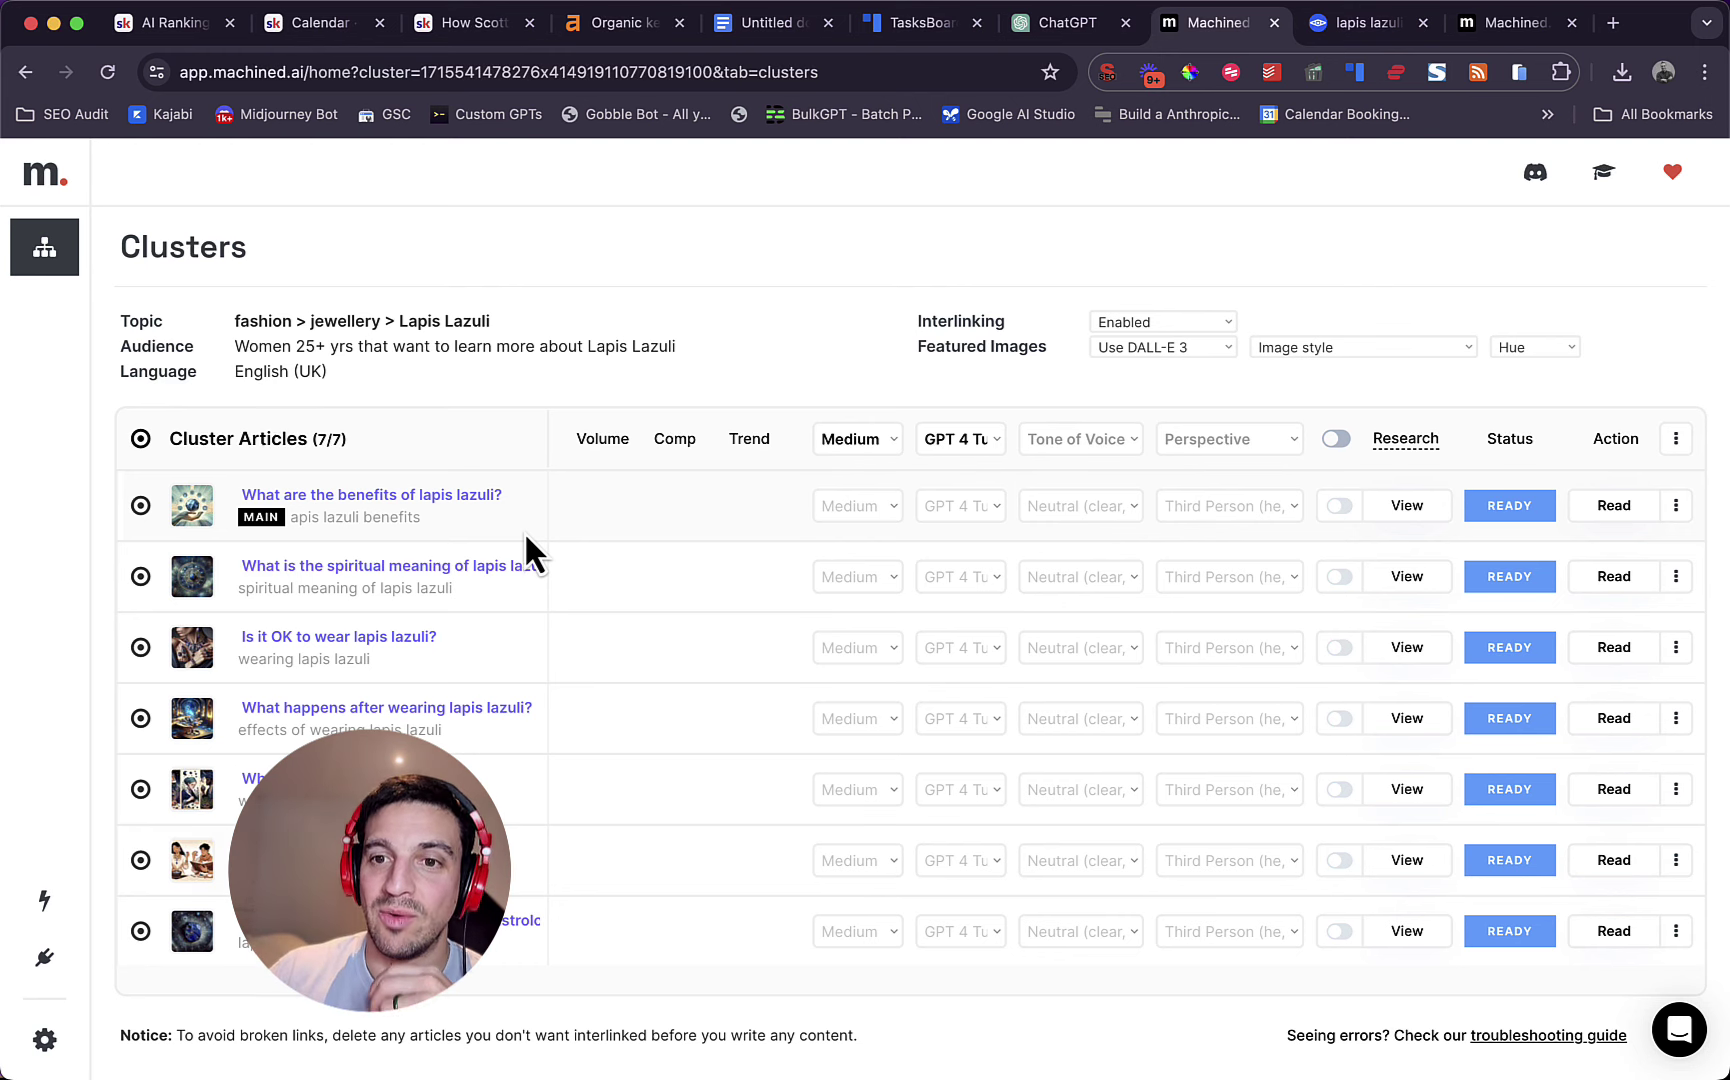
click(1612, 506)
scroll(1600, 380, down, 15)
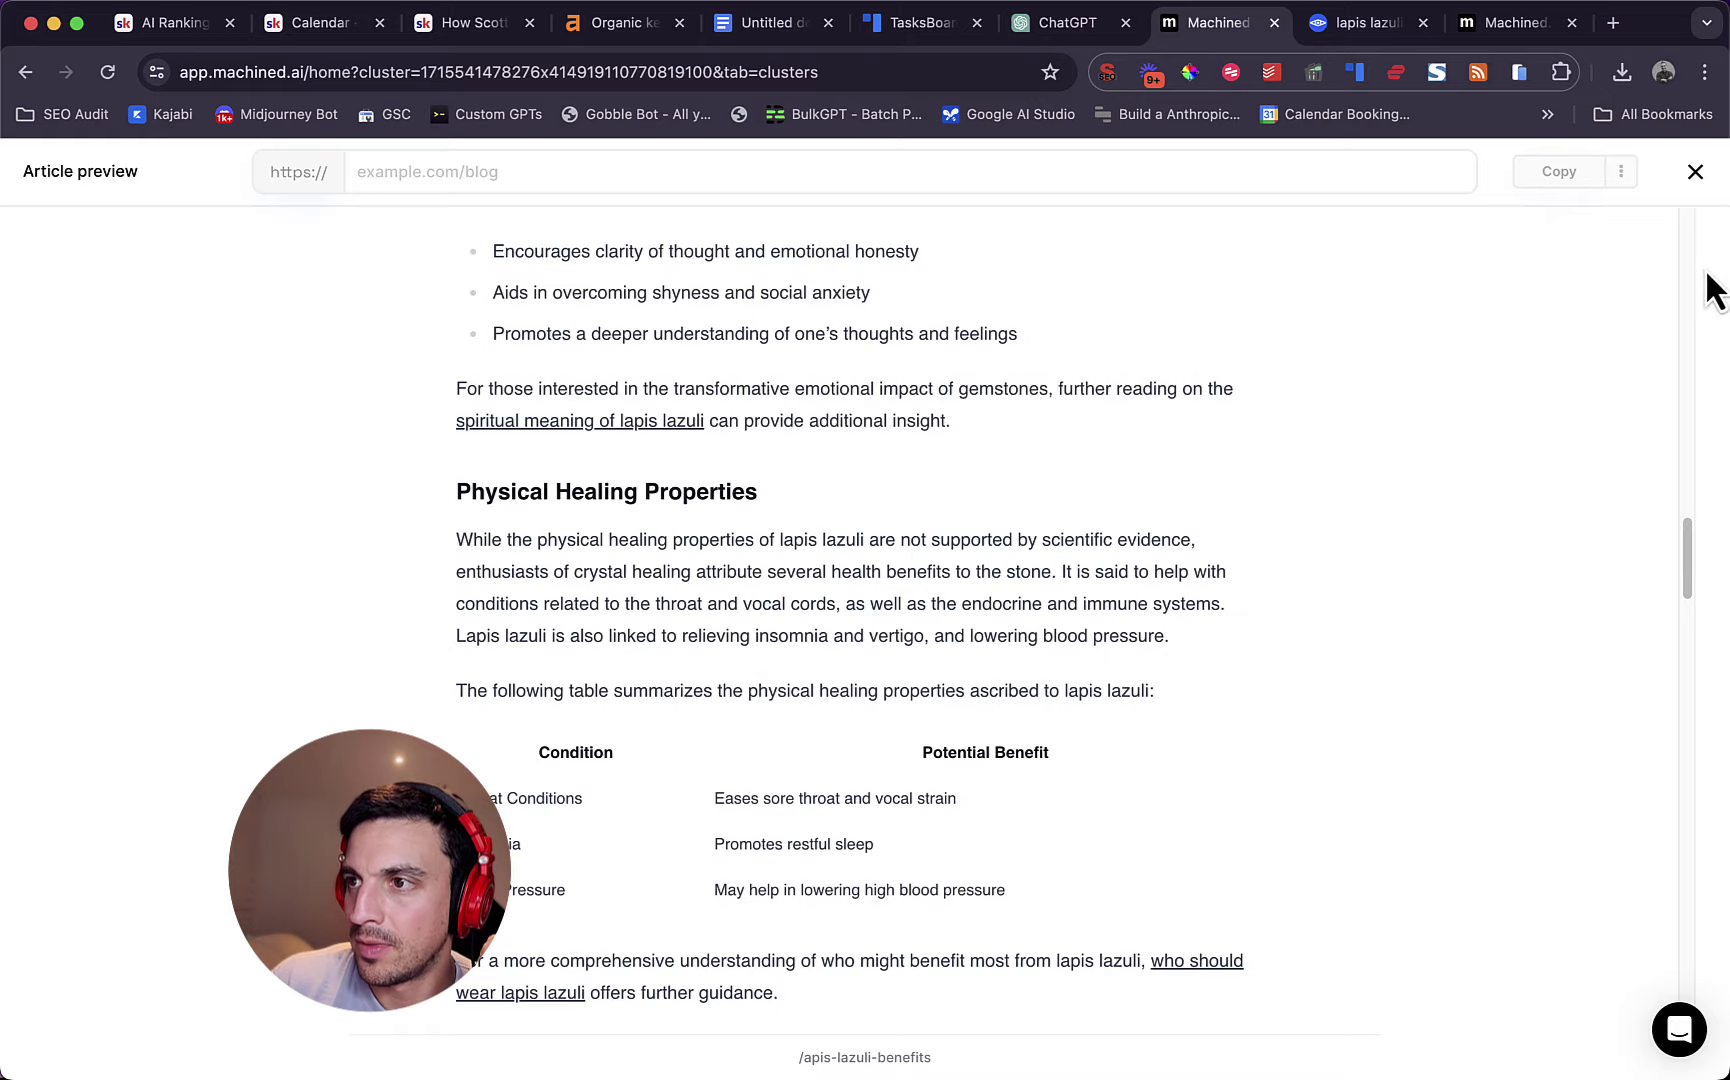
click(1697, 173)
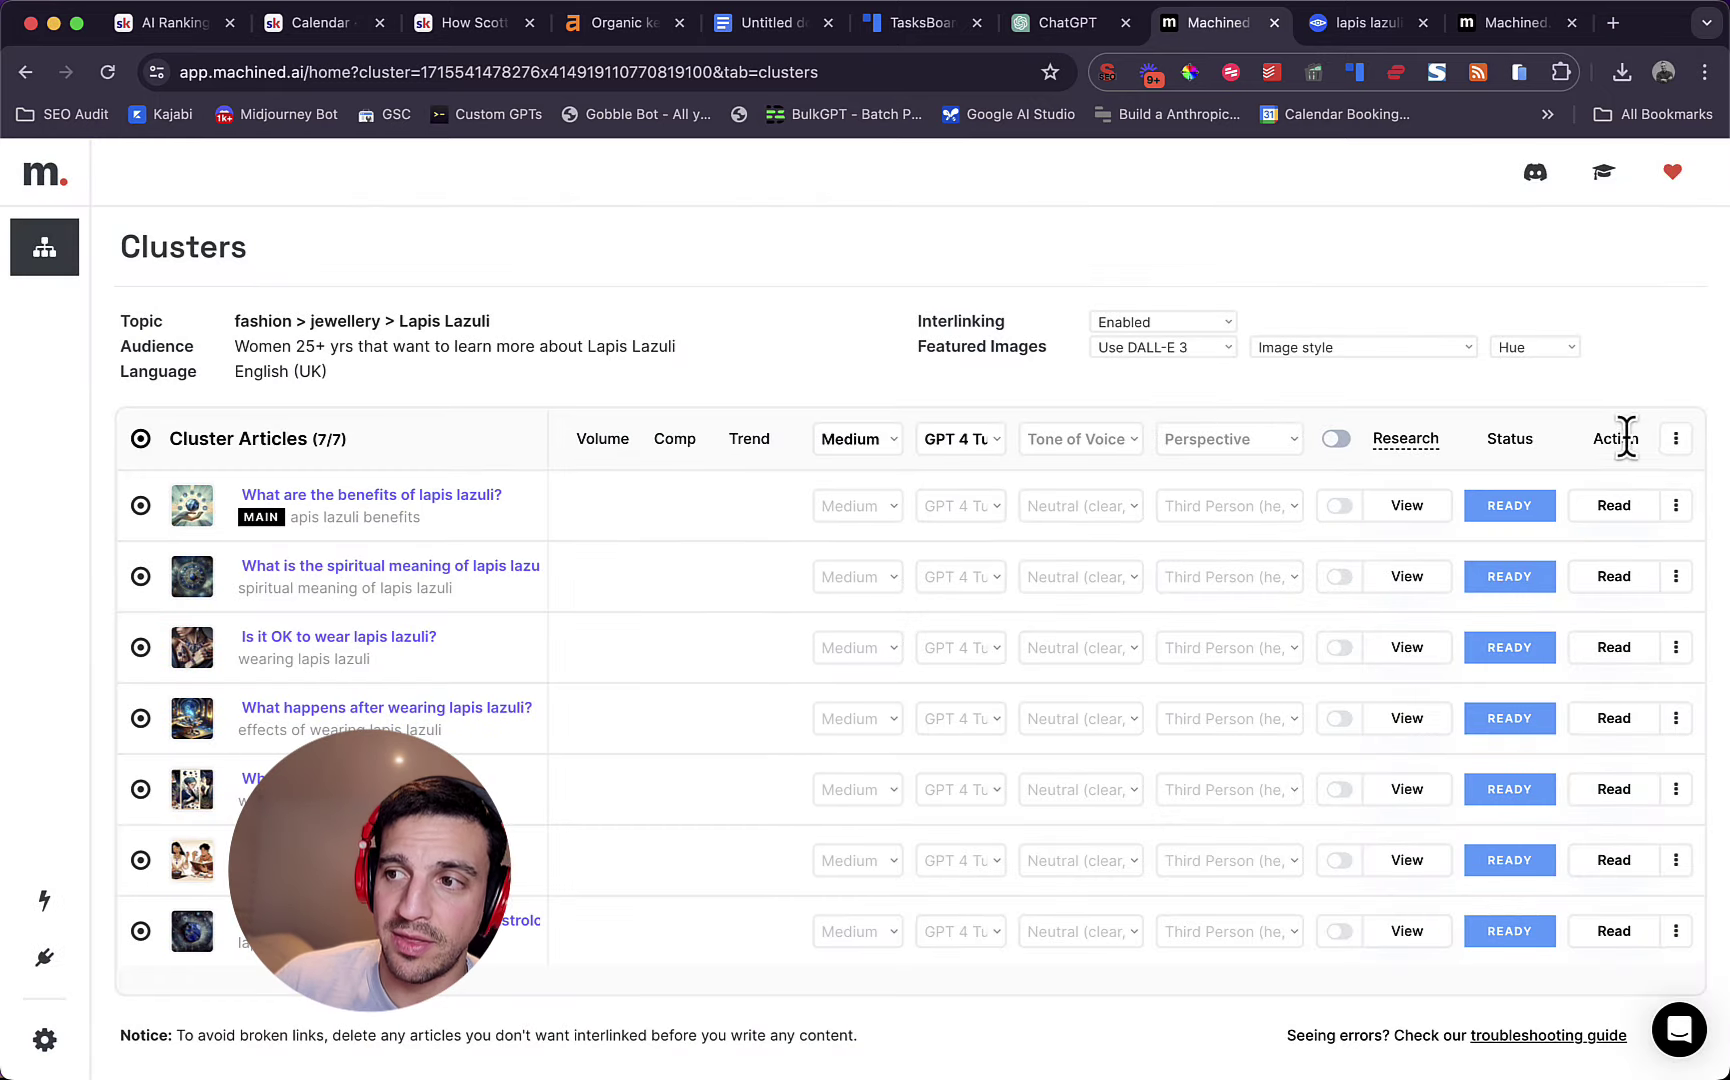
click(1678, 440)
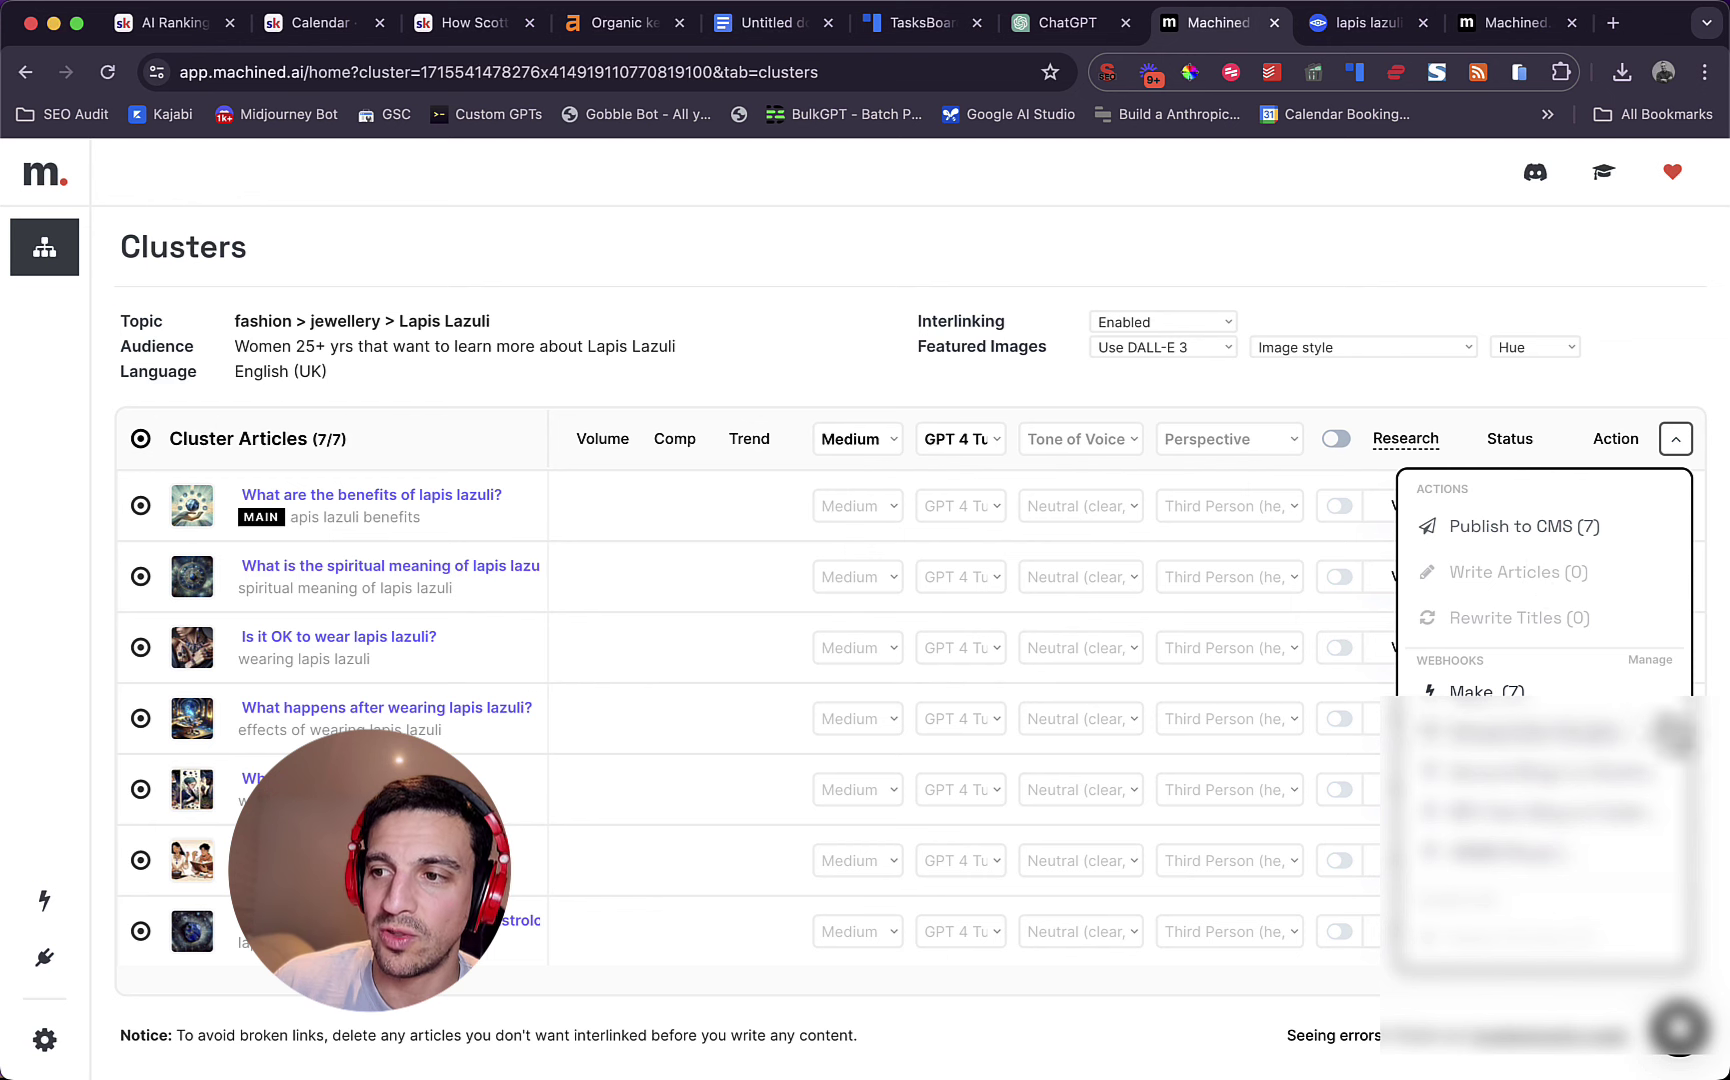
click(1318, 267)
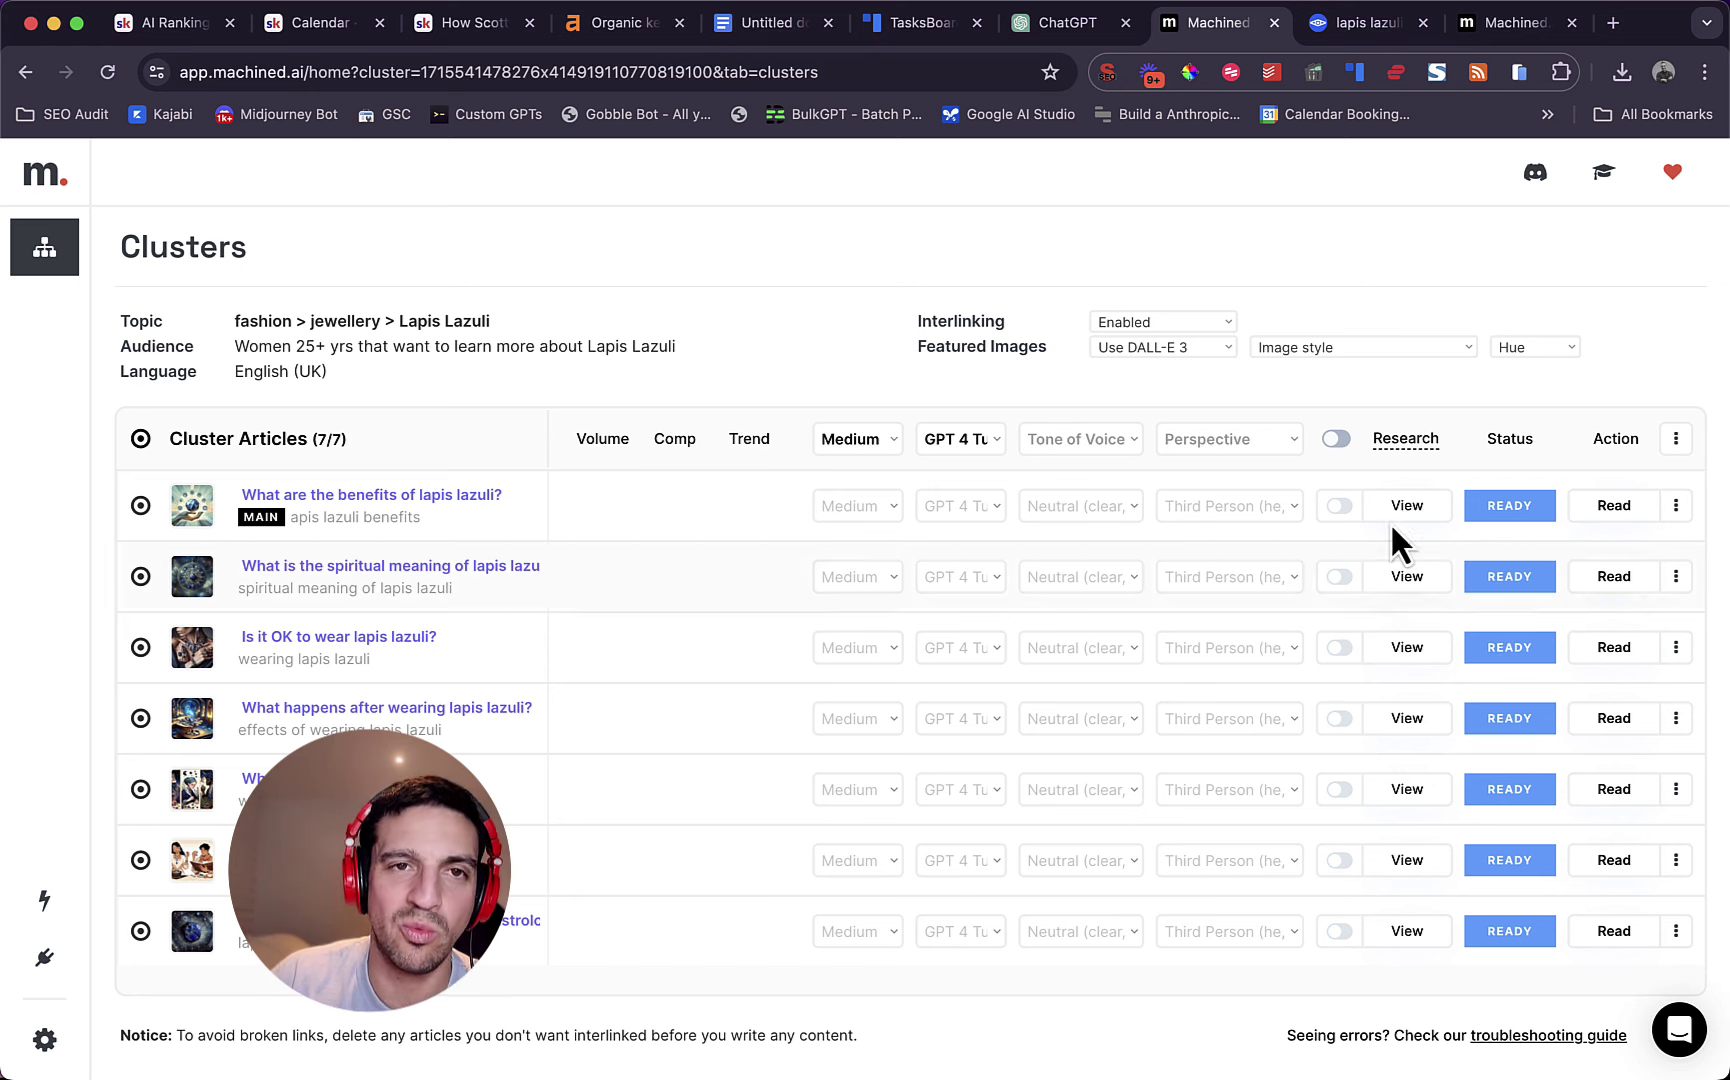
- Open the lapis lazuli benefits article preview and enter 'anmm/' as its website
click(1614, 505)
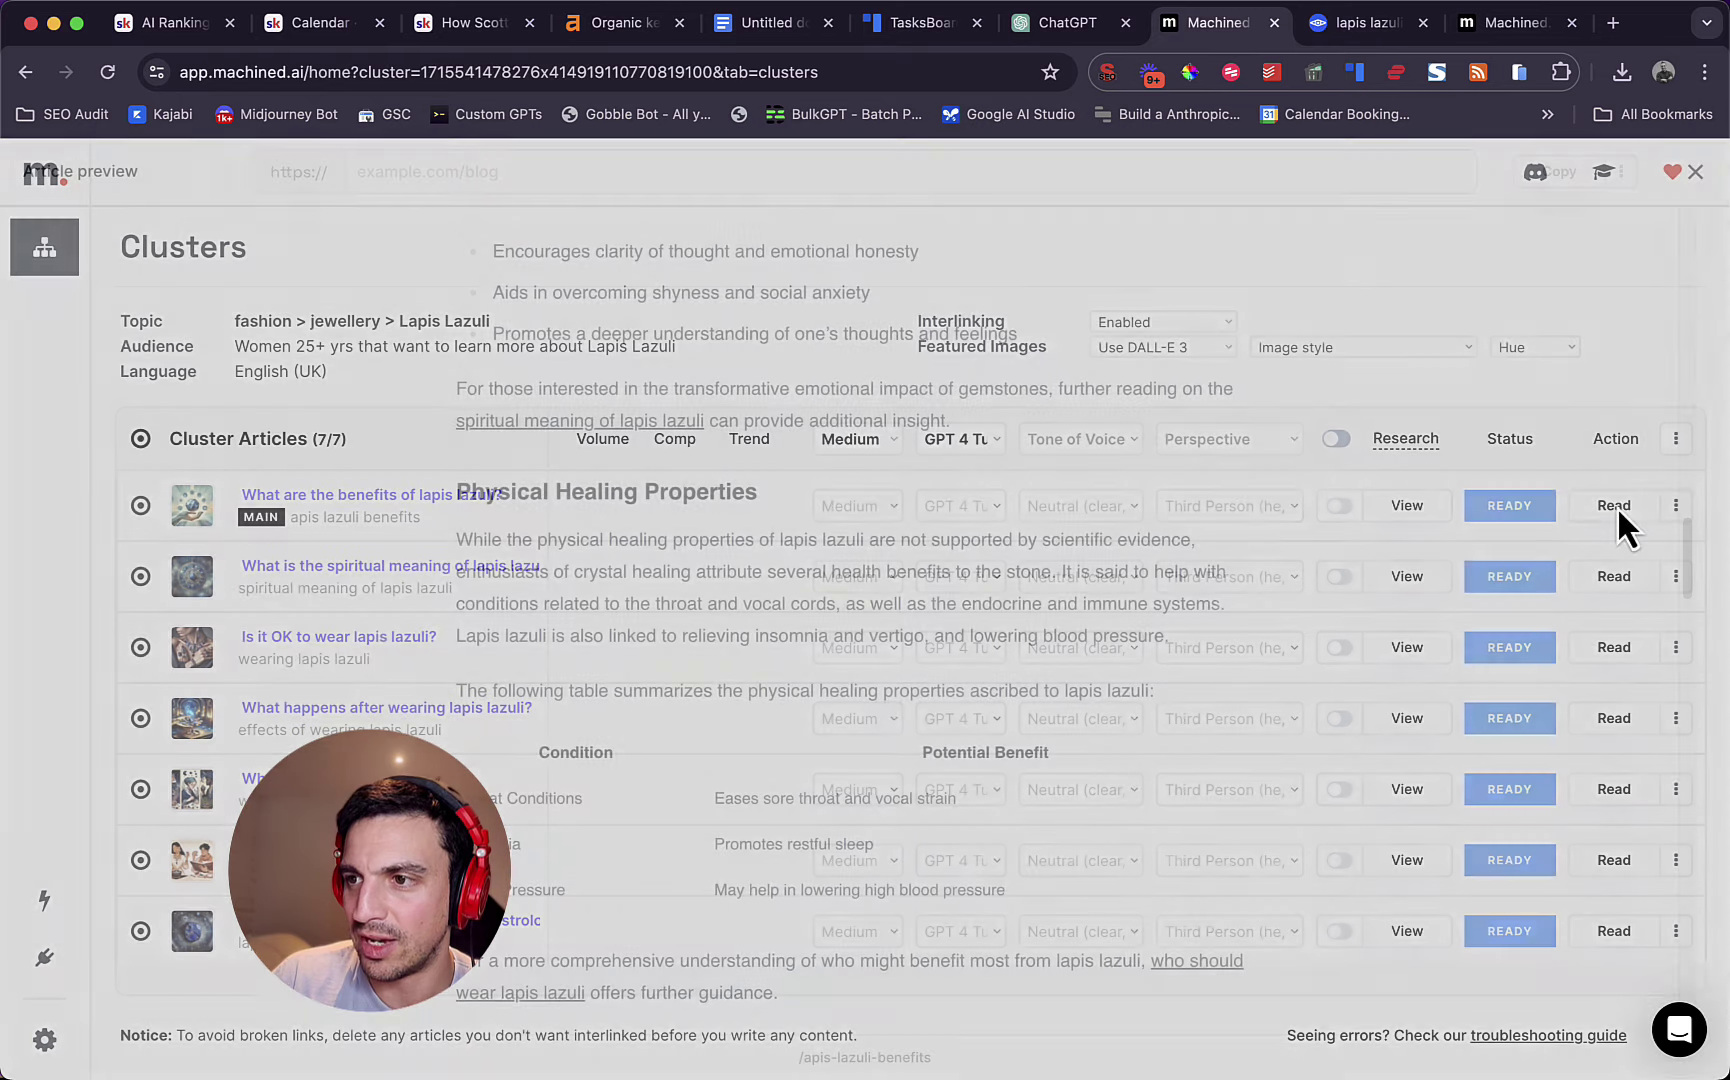
scroll(1500, 290, up, 10)
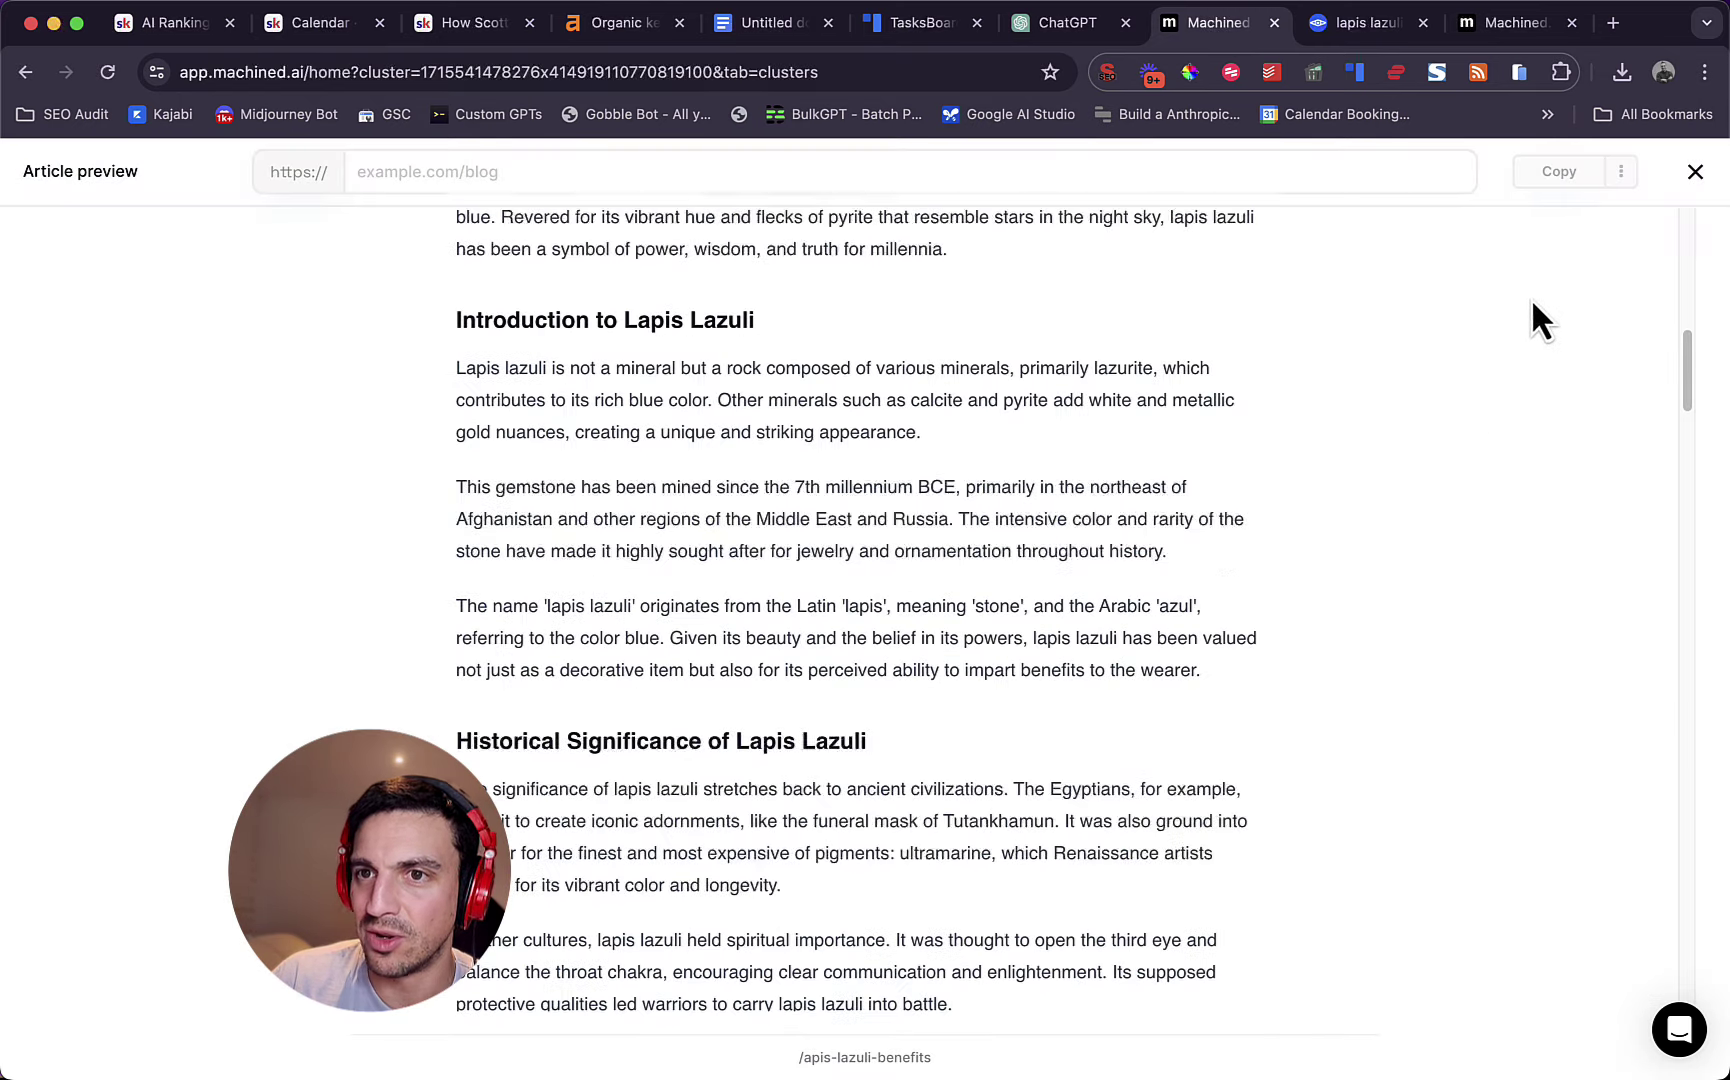
text(anmm/)
scroll(1570, 170, up, 5)
- Check the Copy dropdown's Download MD, HTML and Featured options, then close it
click(1621, 176)
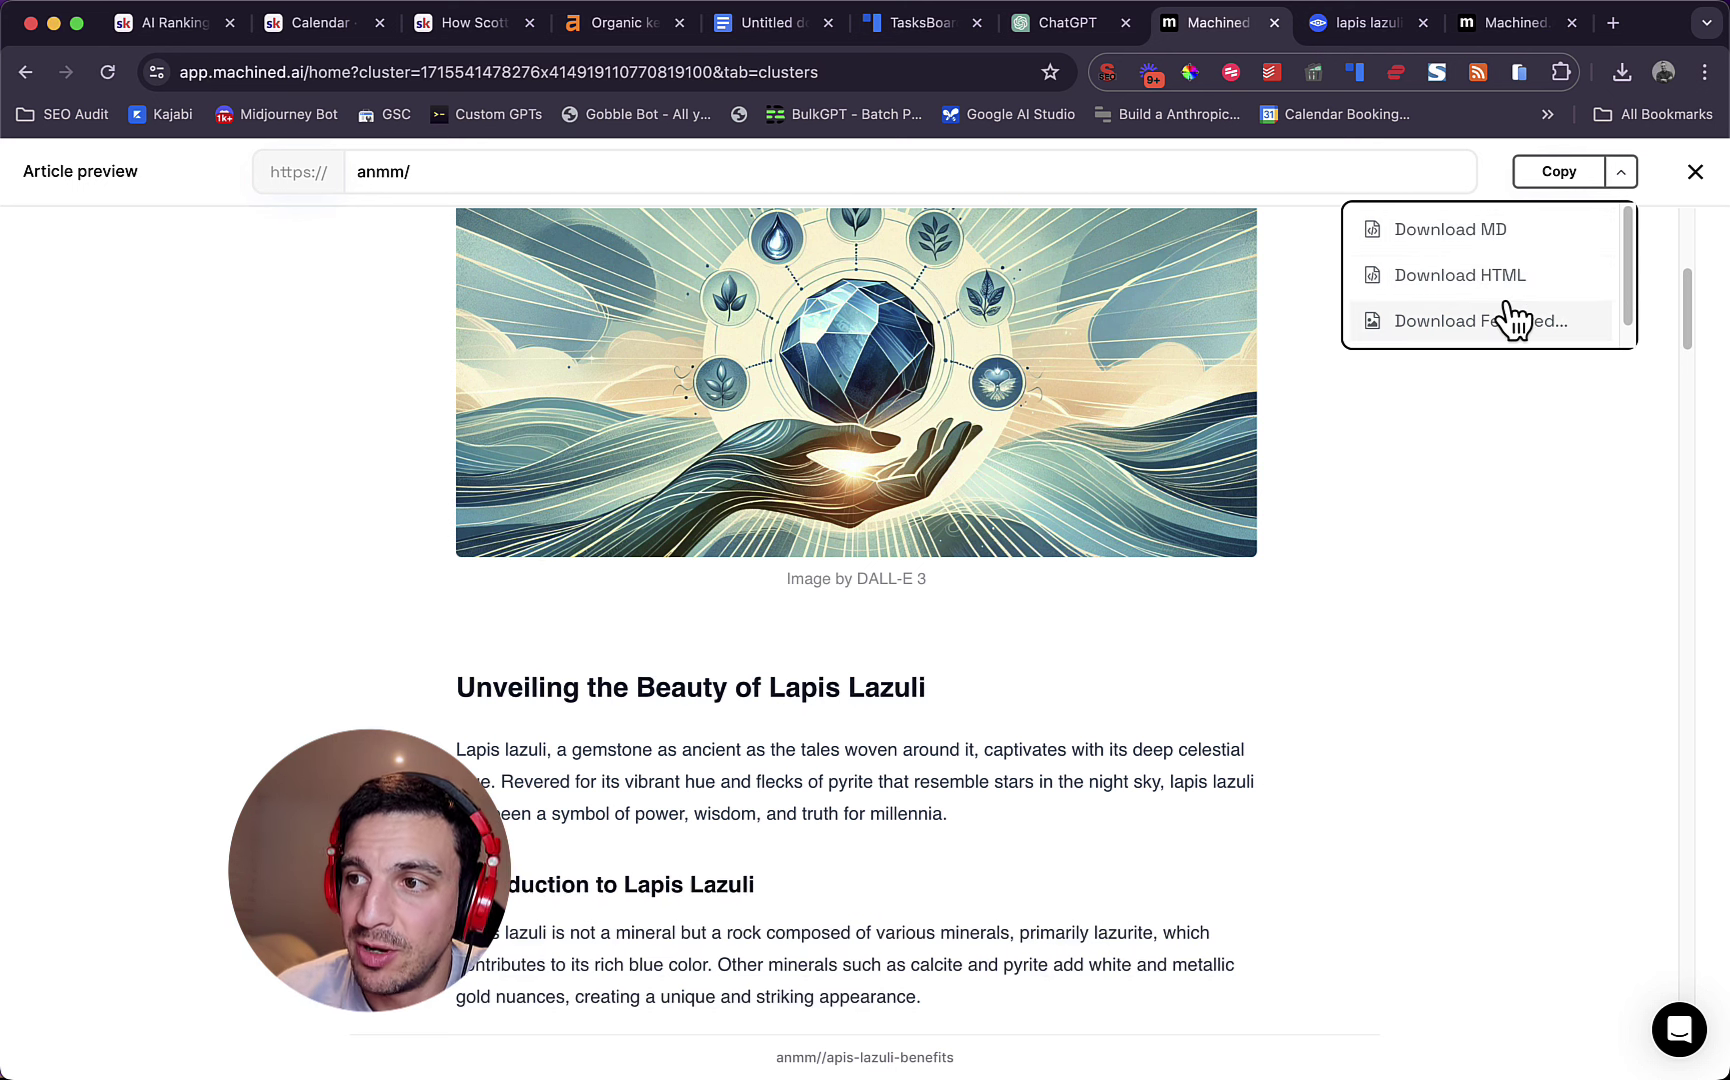
scroll(1506, 330, down, 1)
scroll(1373, 562, down, 15)
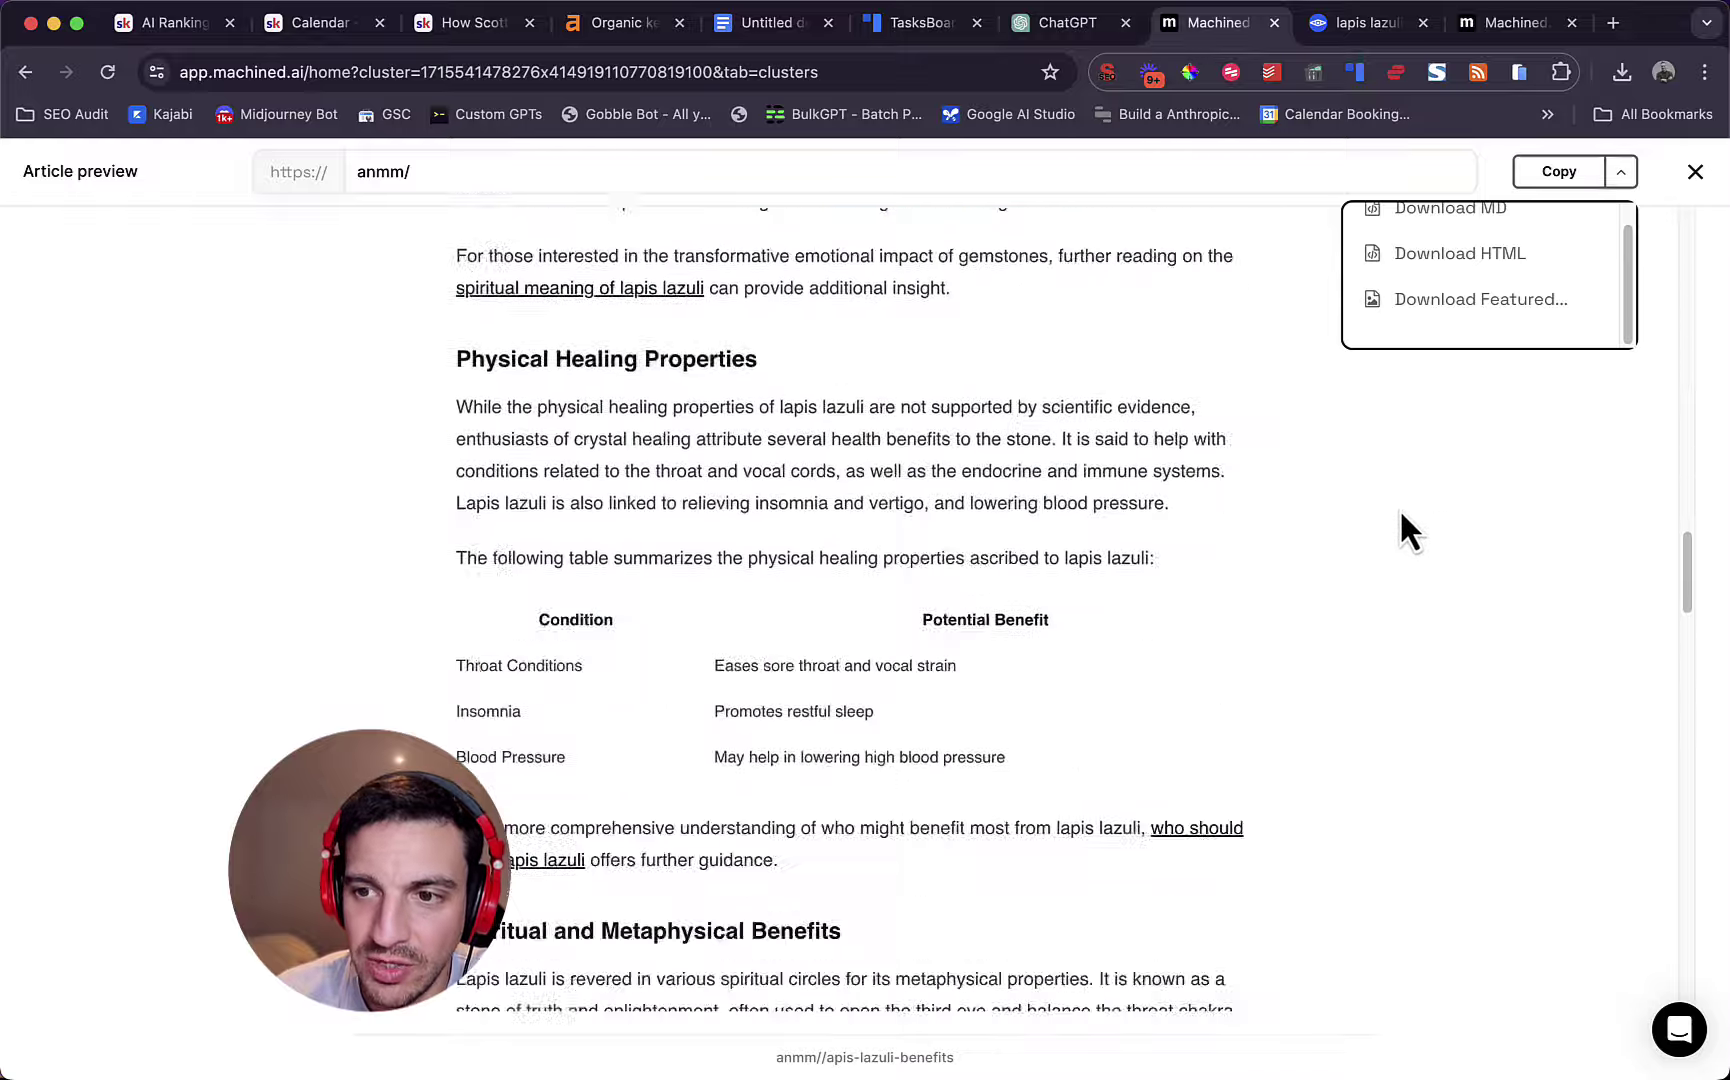
scroll(1290, 500, up, 15)
click(1280, 620)
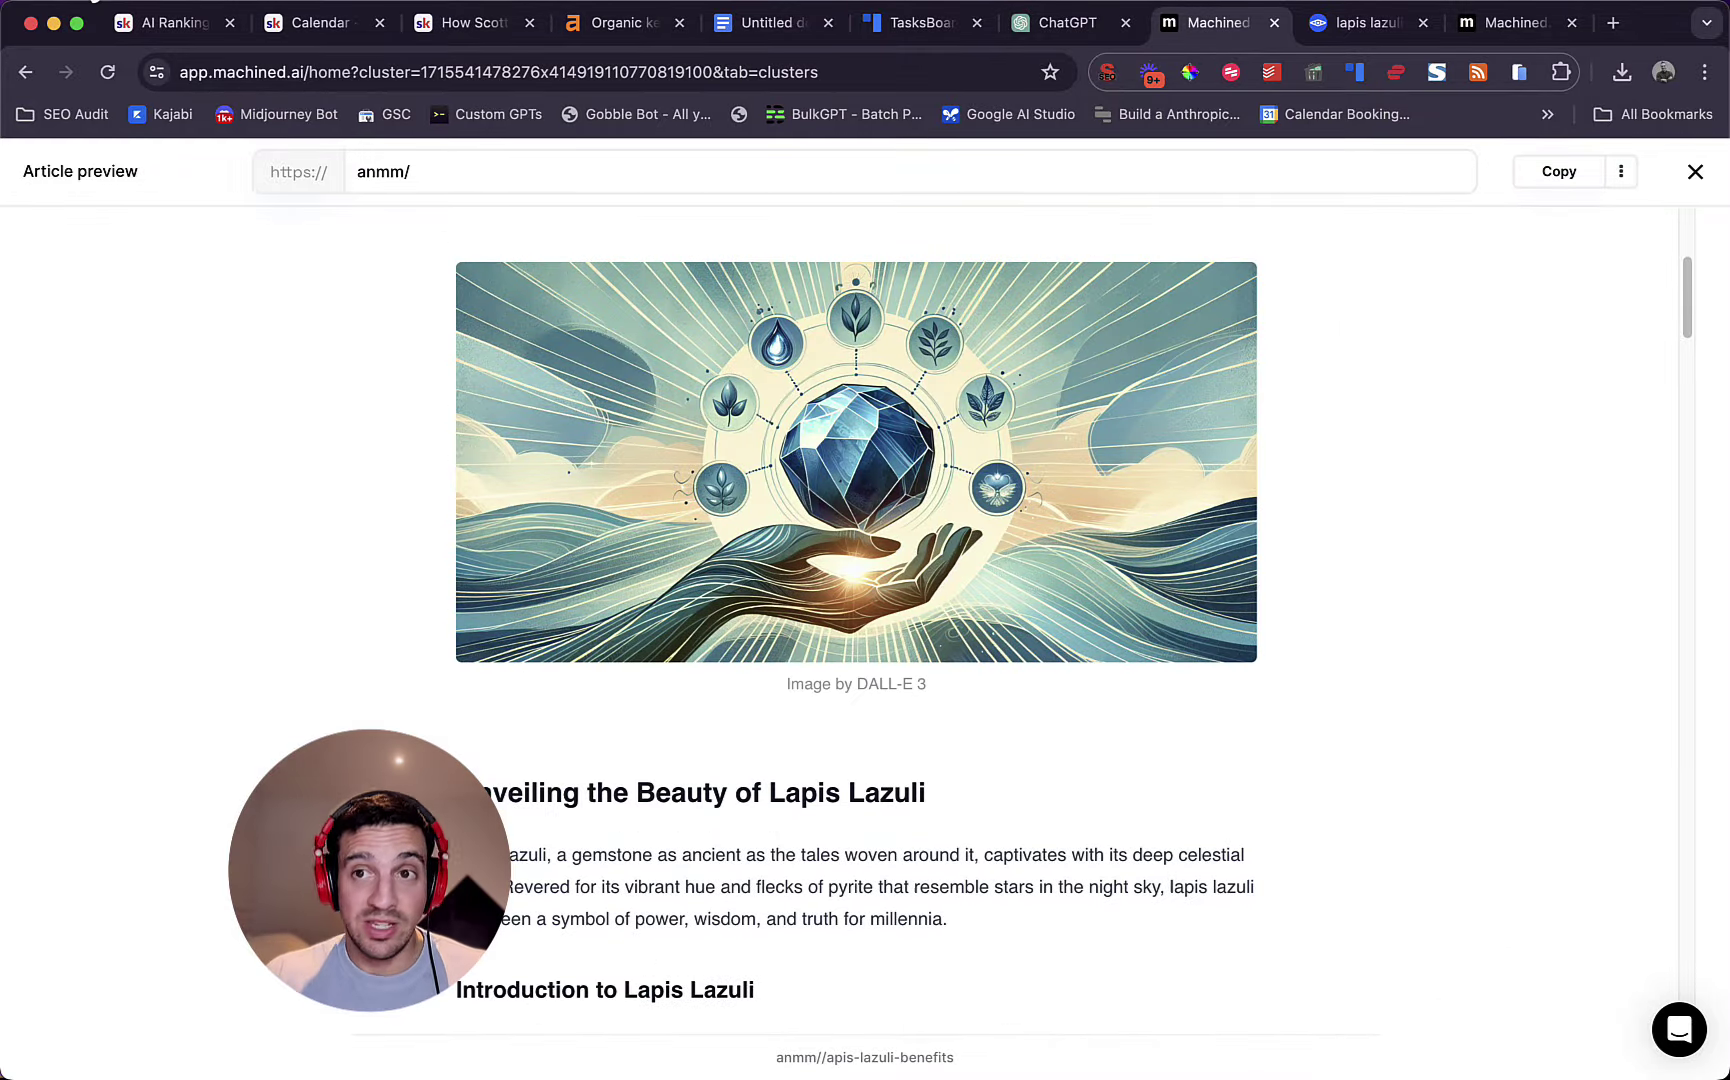
key(ctrl+Left)
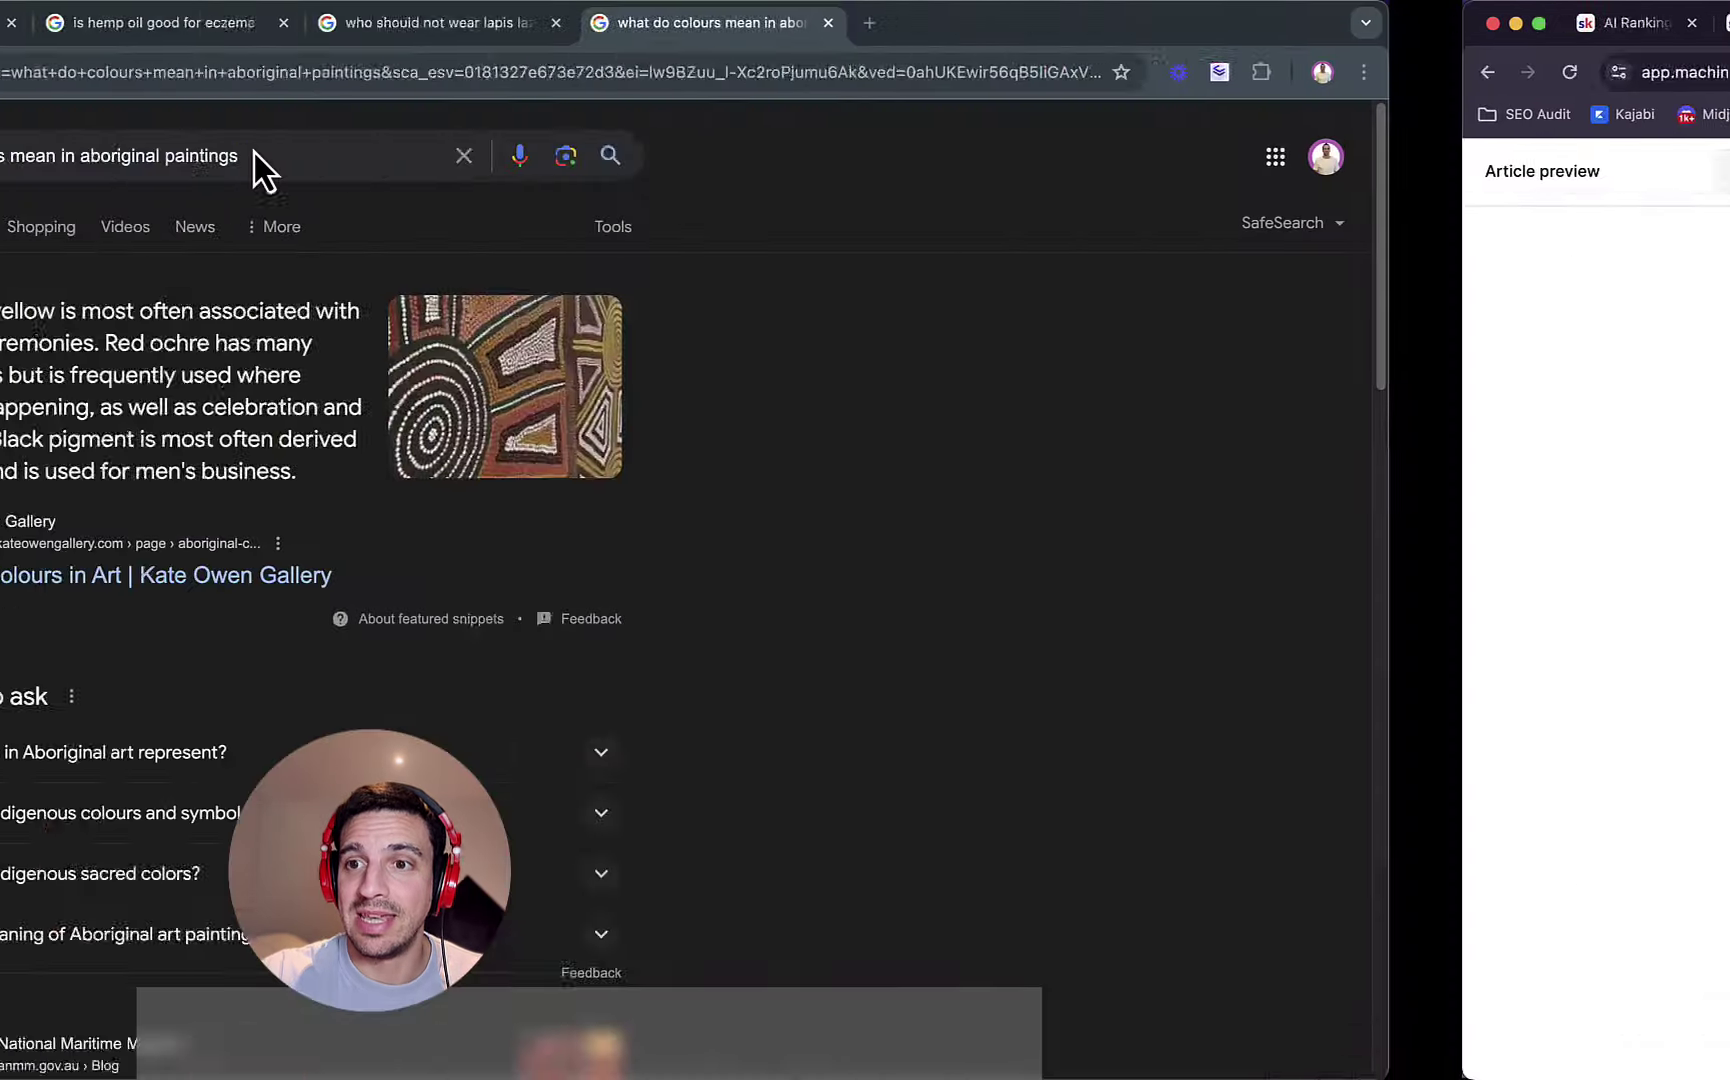
click(222, 40)
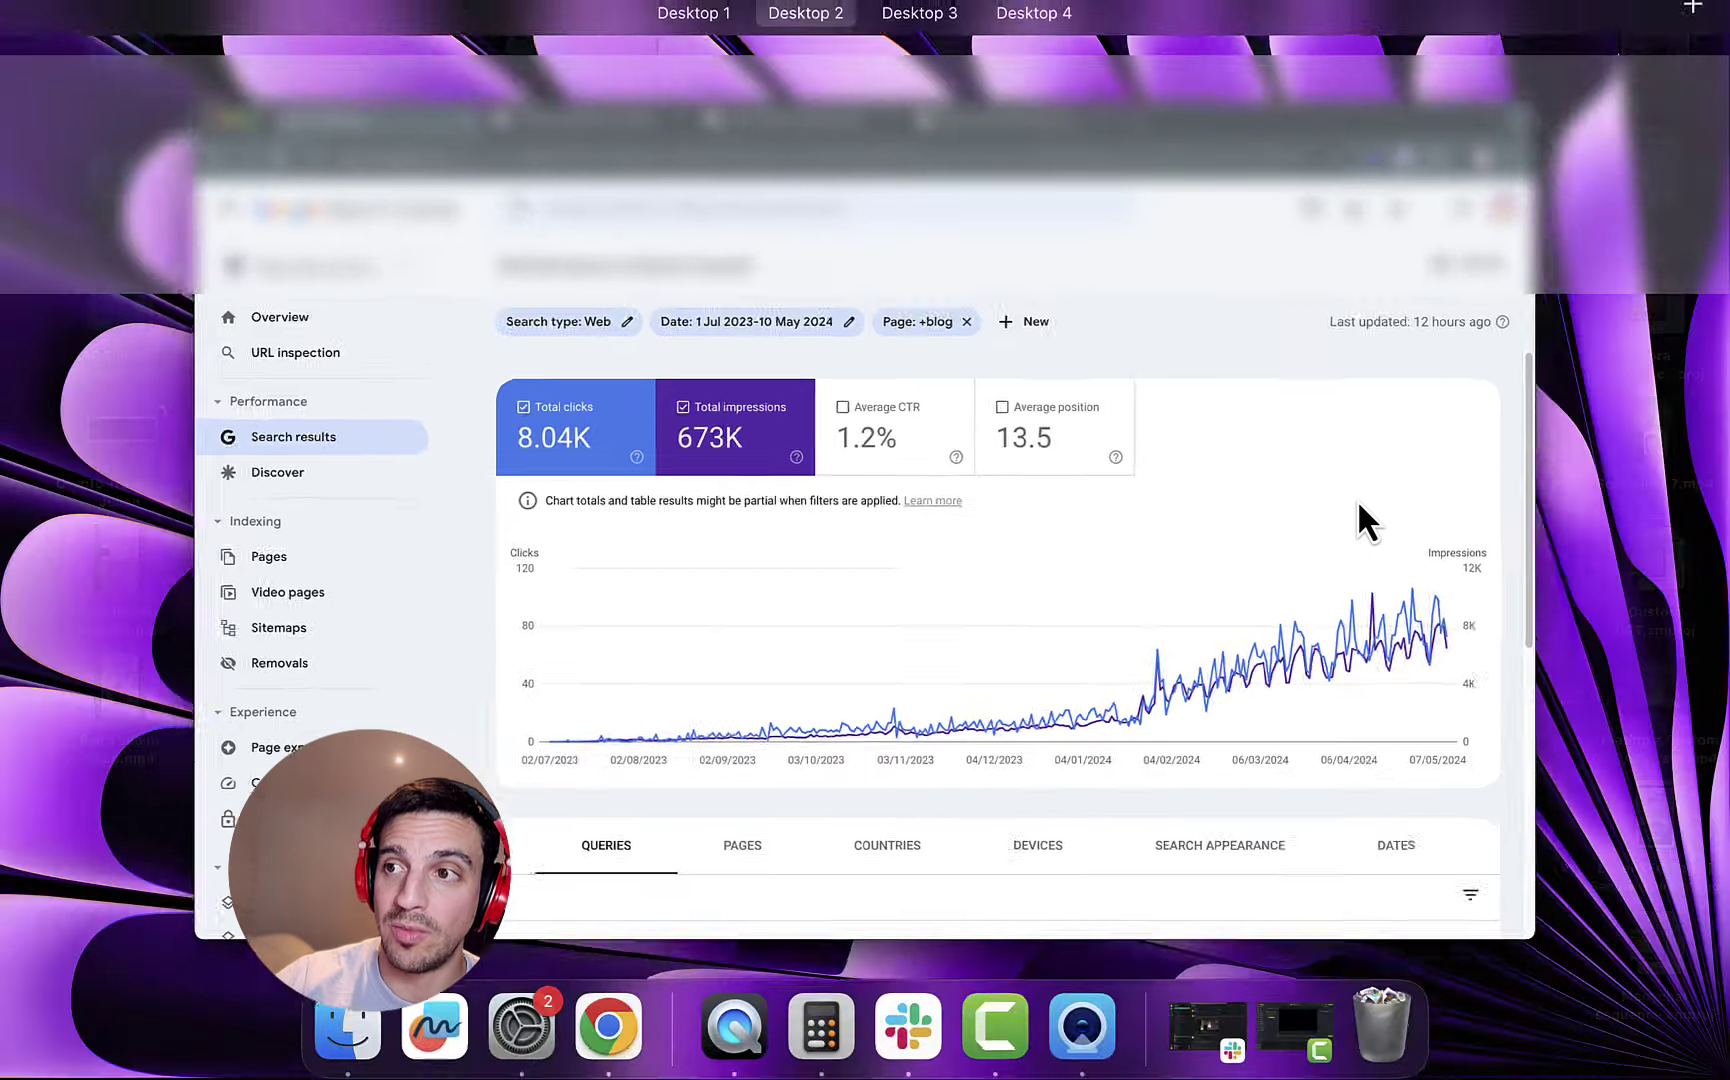
key(ctrl+Right)
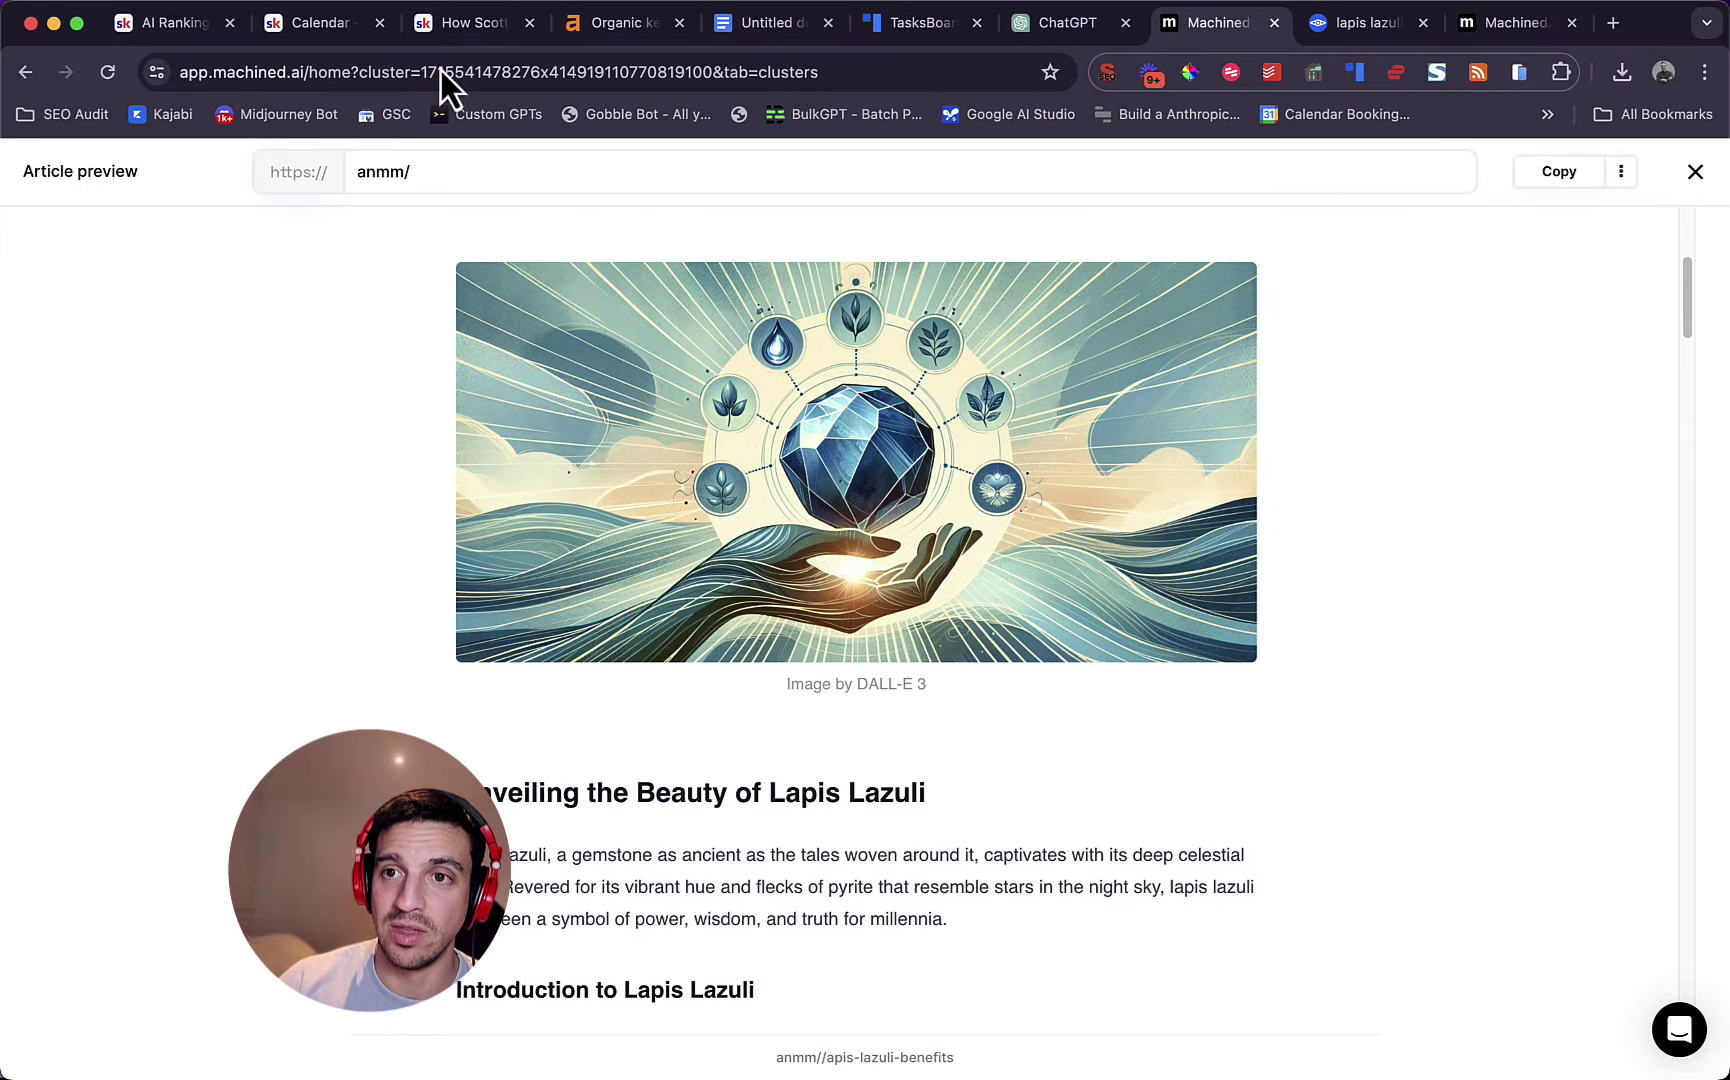
- Close the benefits article preview with Escape
key(Escape)
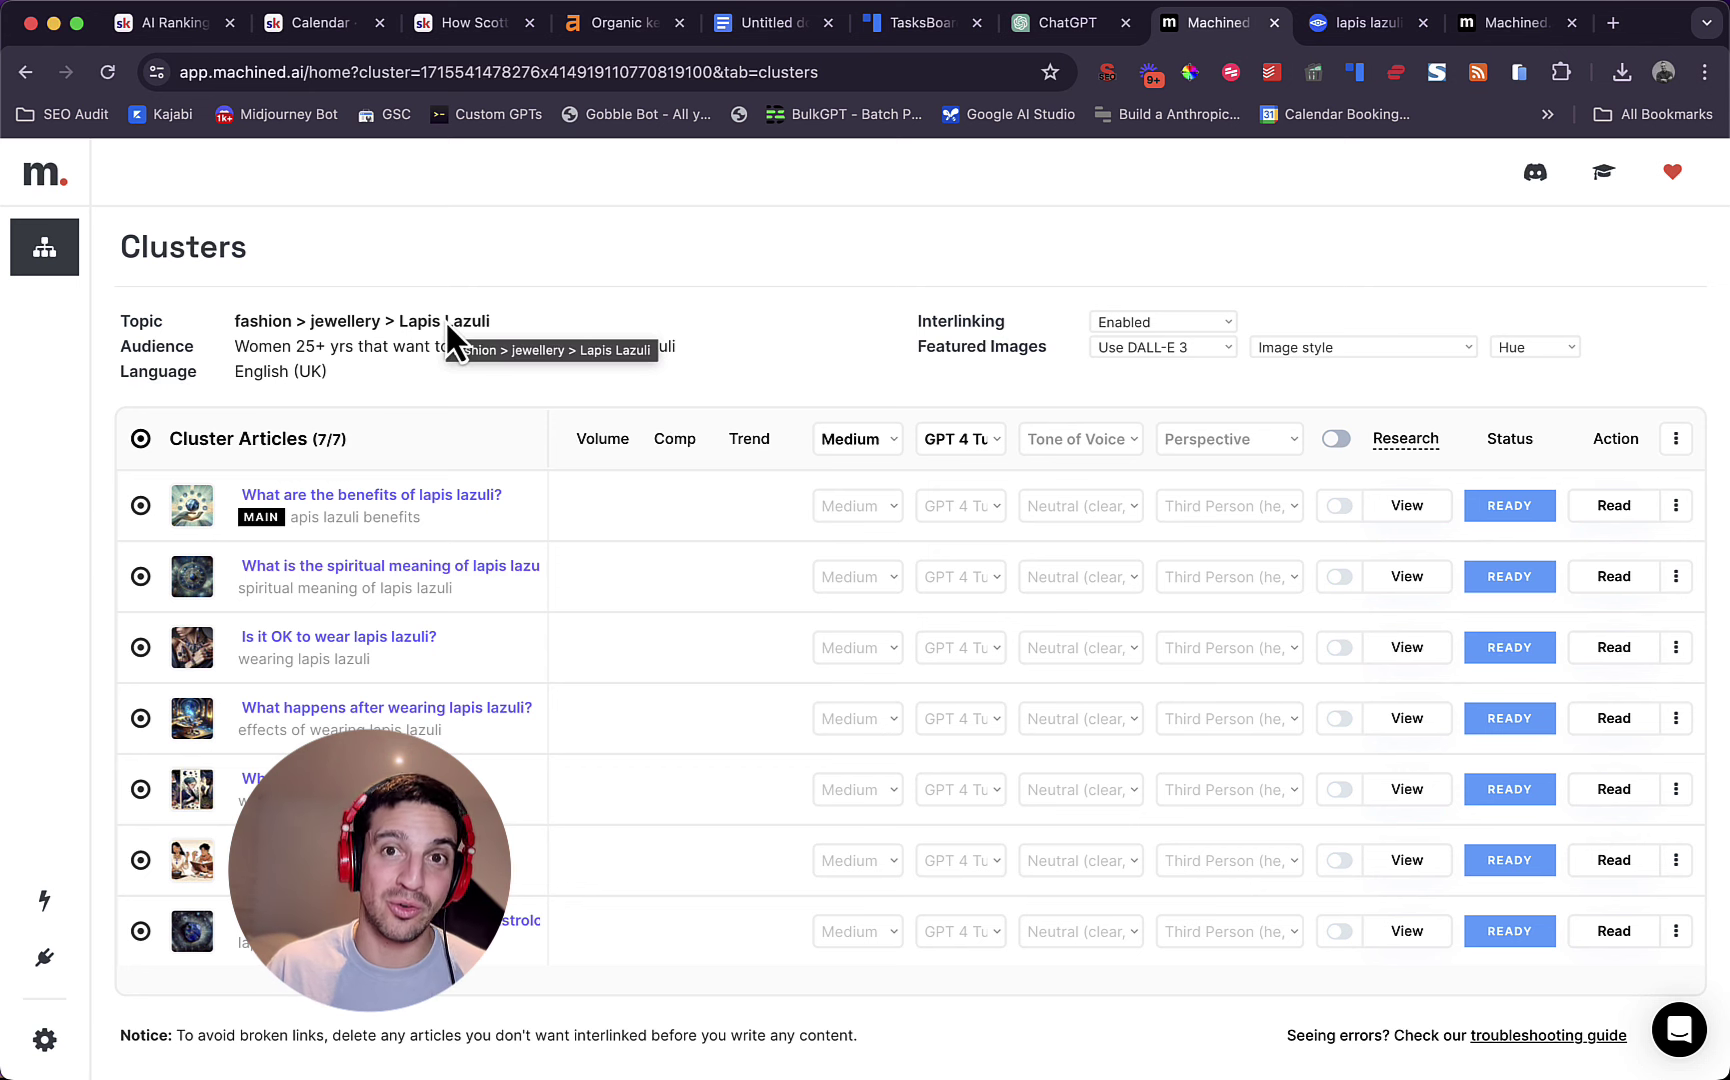
click(174, 39)
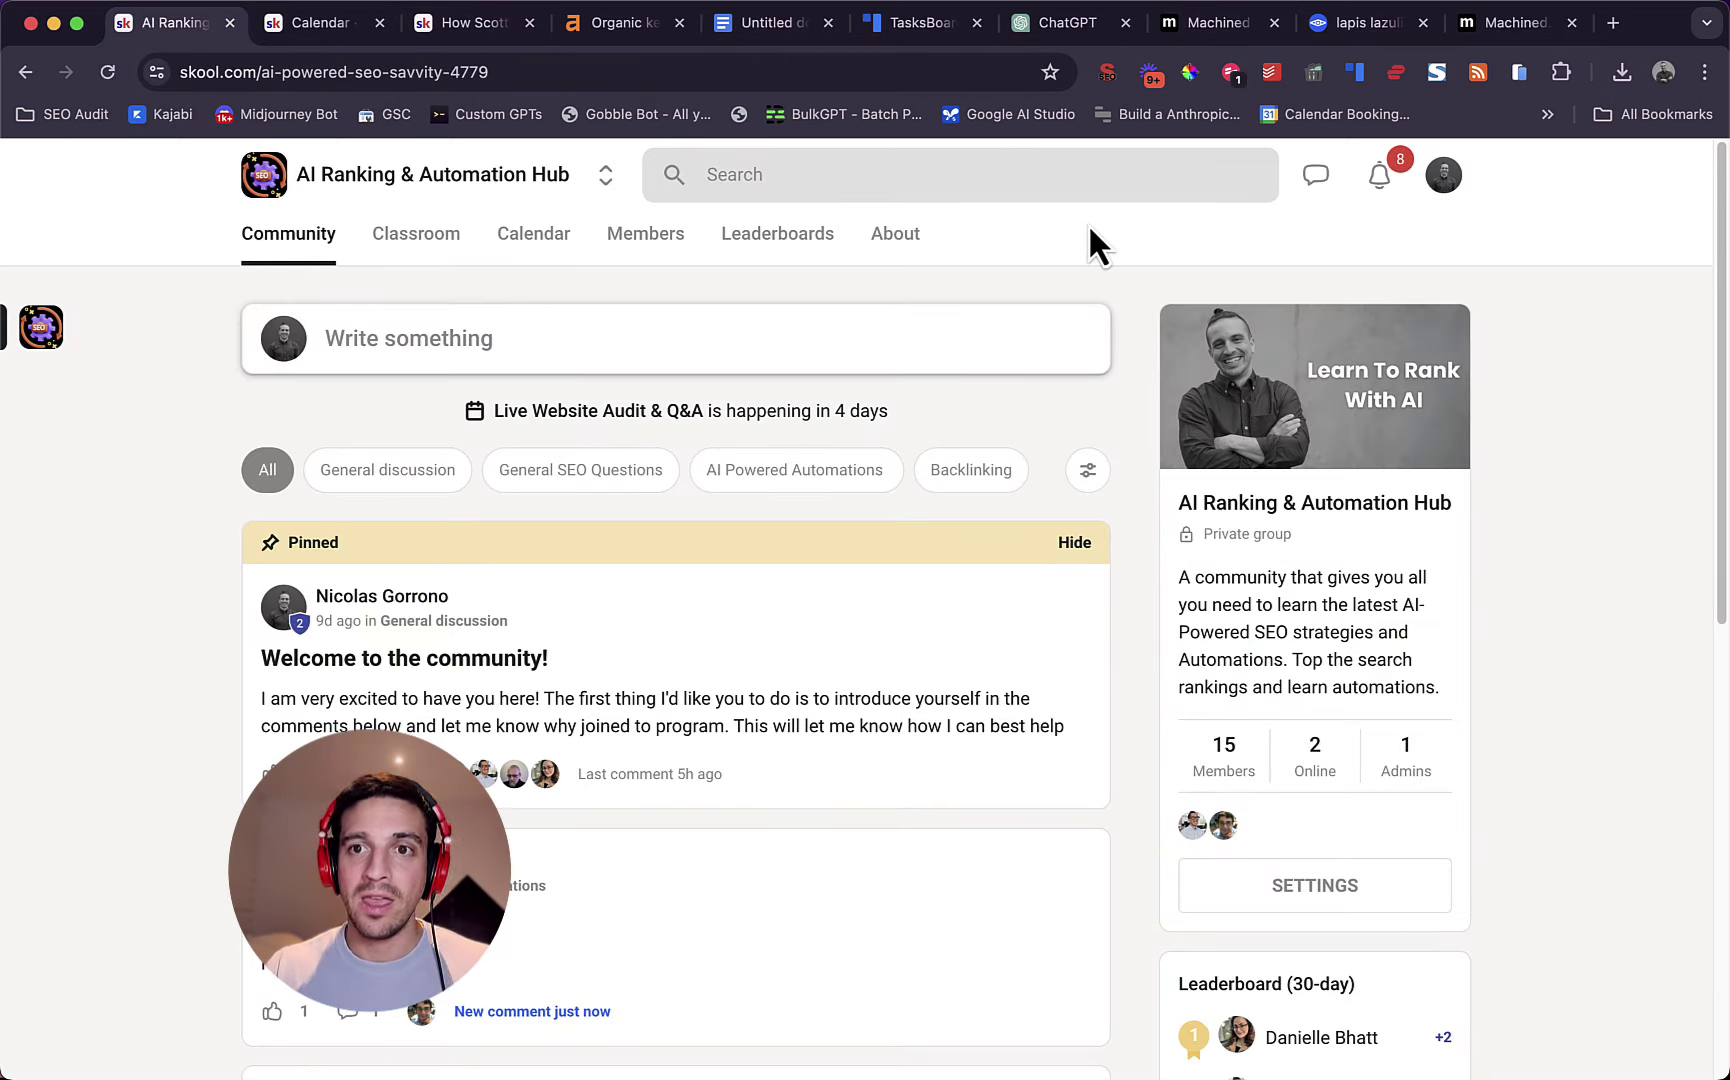
click(1229, 36)
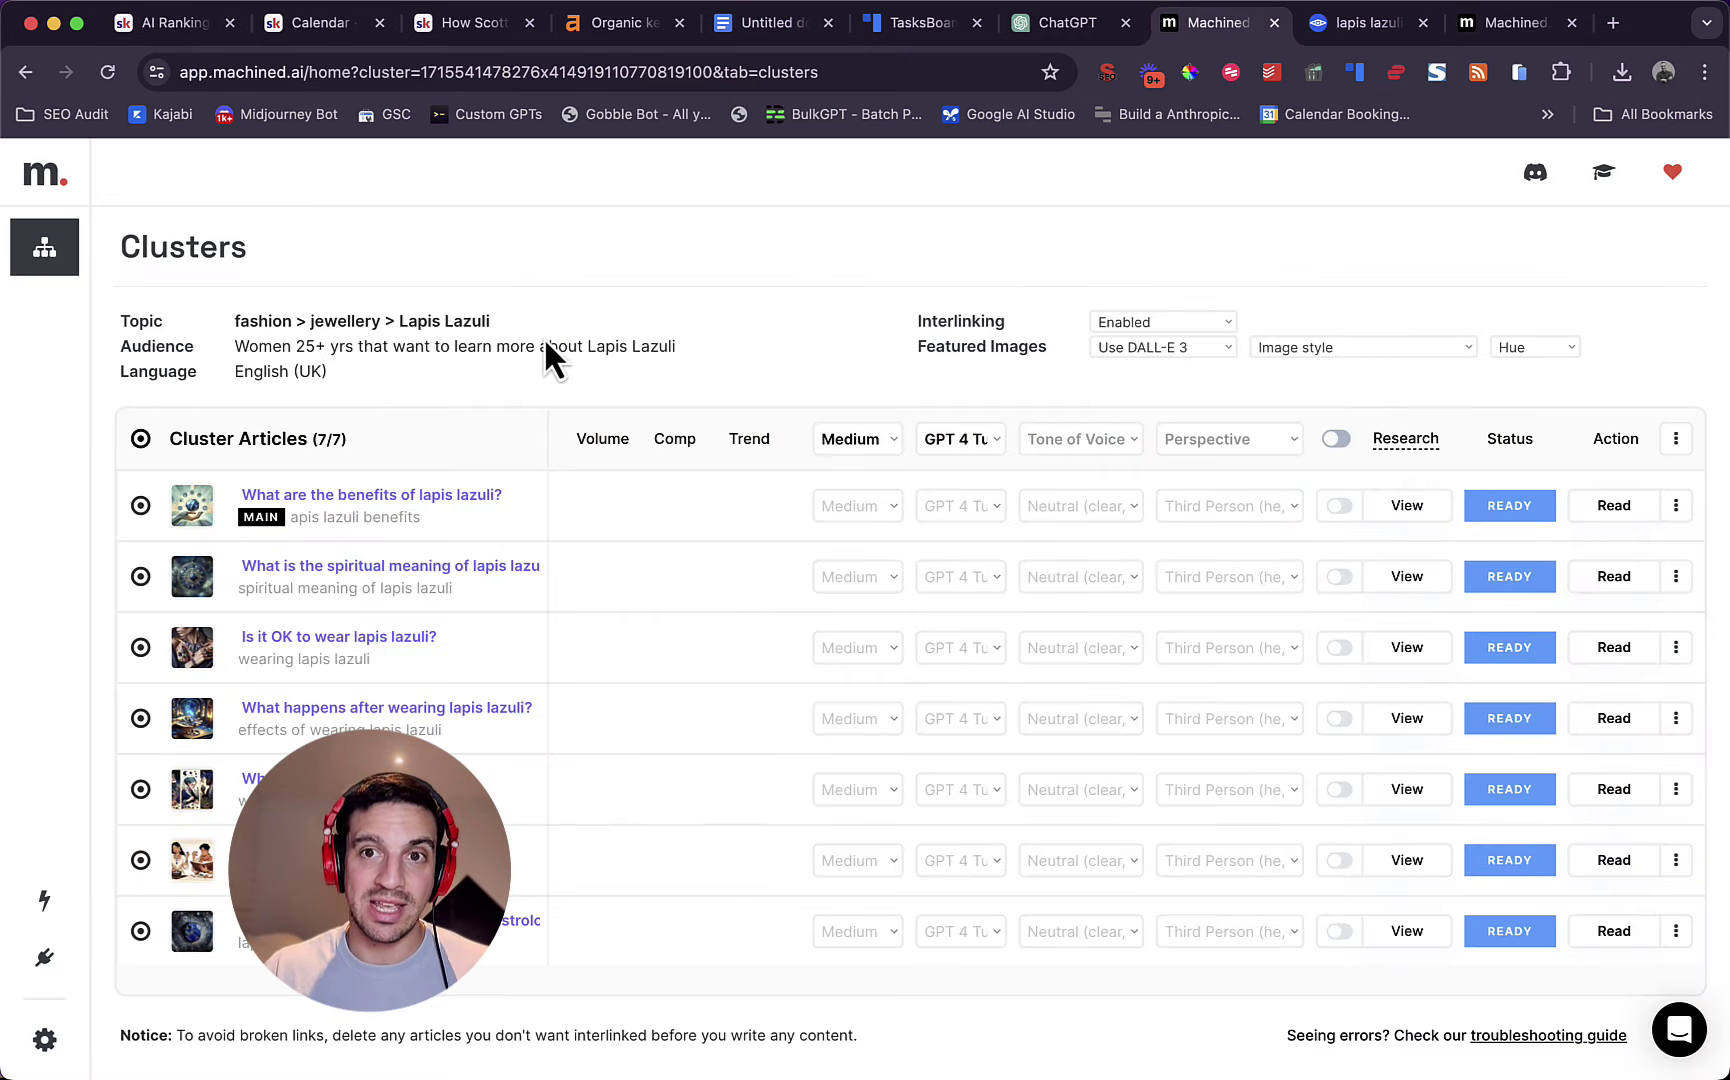